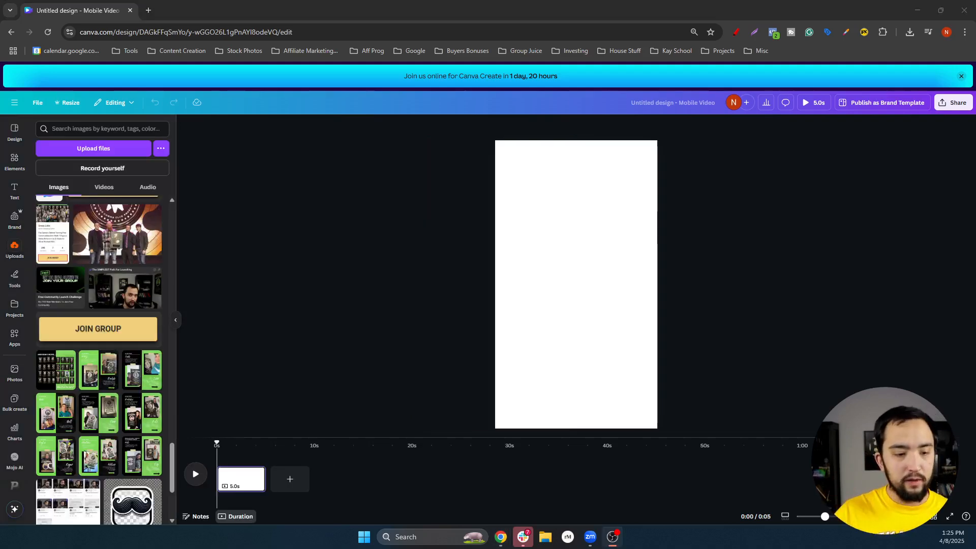
# Place the awards-stage photo on the page, set it as the background, and adjust its crop
pyautogui.moveTo(144, 220); pyautogui.dragTo(568, 242)
pyautogui.rightClick(567, 242)
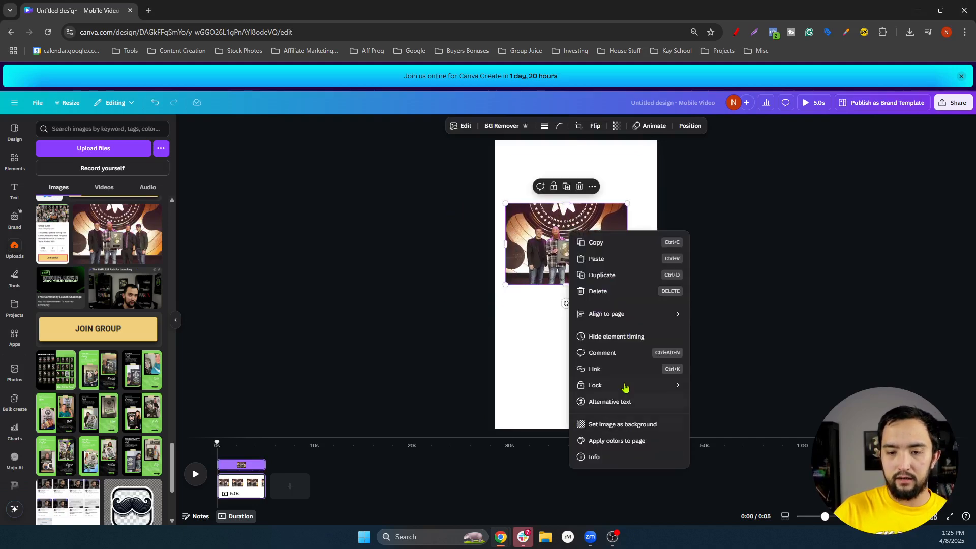
pyautogui.click(622, 425)
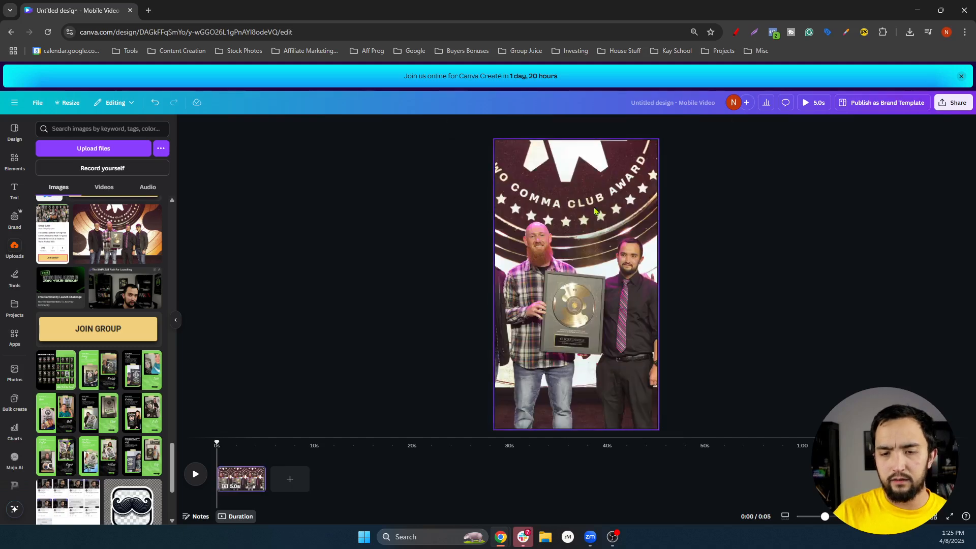
pyautogui.doubleClick(615, 210)
pyautogui.moveTo(616, 210); pyautogui.dragTo(598, 214)
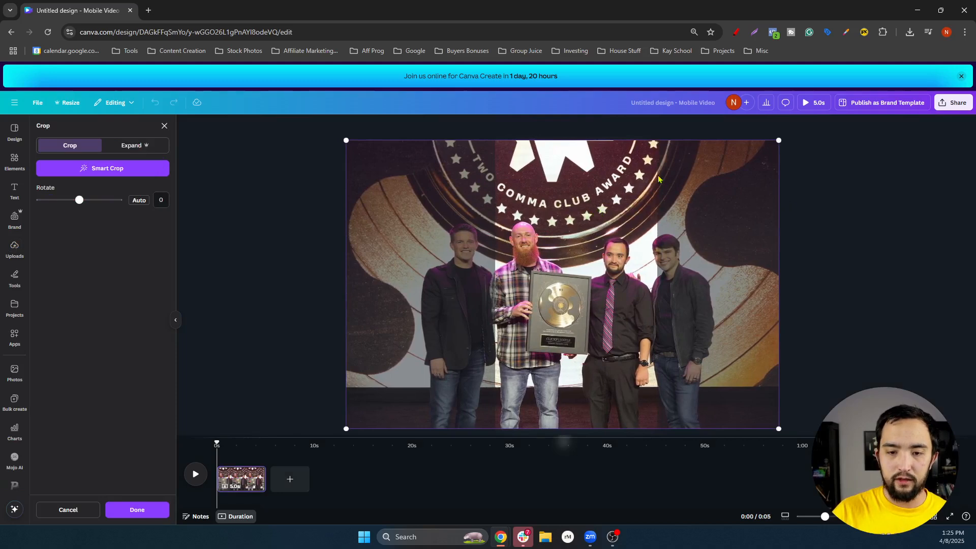
pyautogui.press('Return')
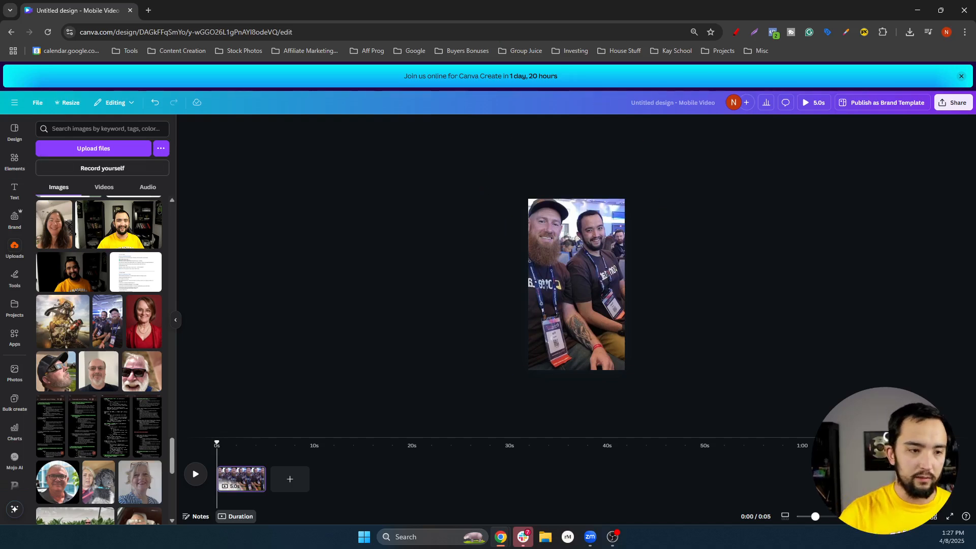
# Add a rounded square shape from an Elements search for 'box'
pyautogui.click(20, 167)
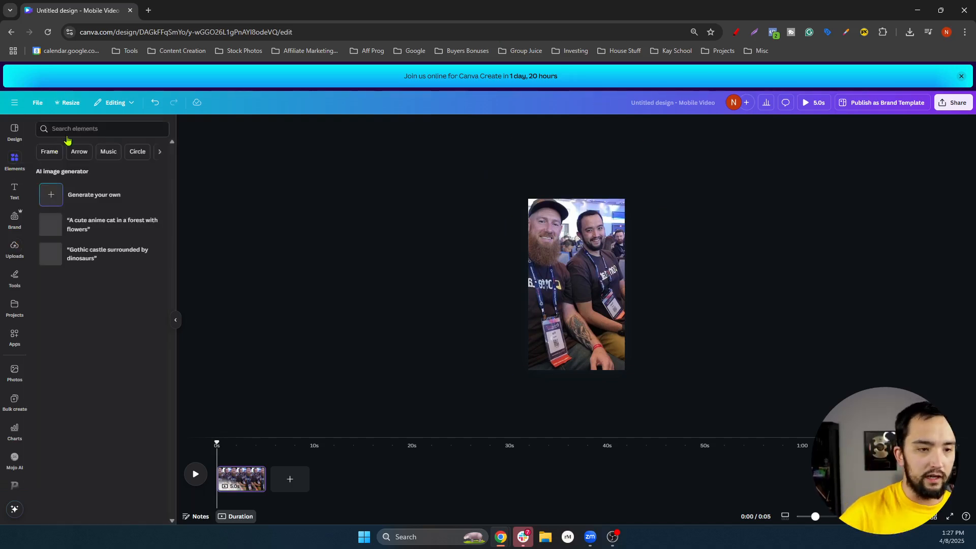
pyautogui.click(87, 133)
pyautogui.write('box')
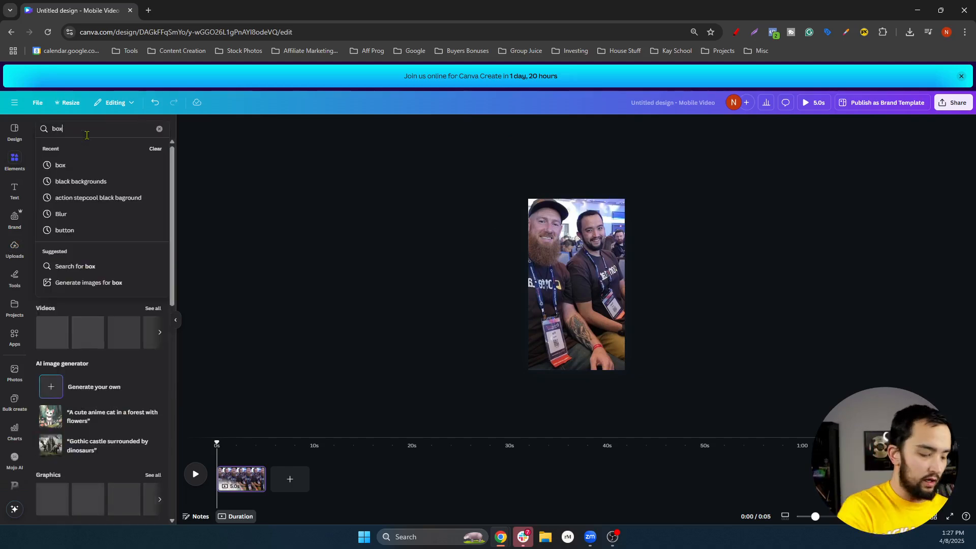
pyautogui.click(58, 165)
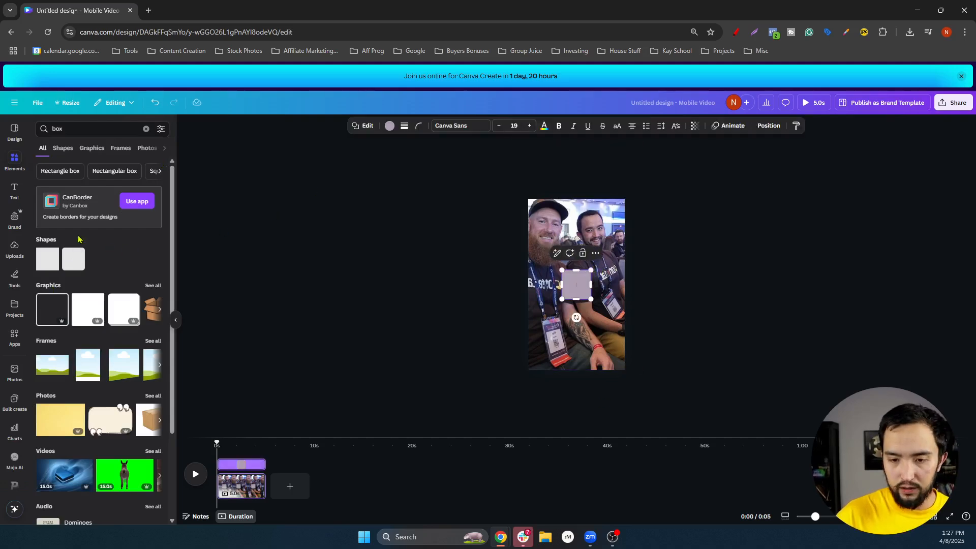
pyautogui.scroll(3, 668, 255)
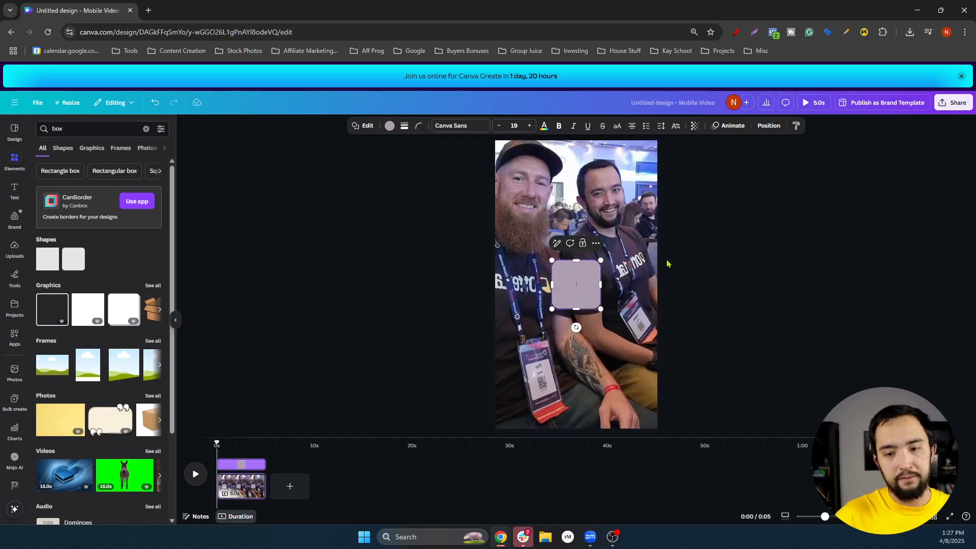
pyautogui.scroll(2, 669, 264)
pyautogui.scroll(-3, 669, 264)
pyautogui.scroll(1, 668, 264)
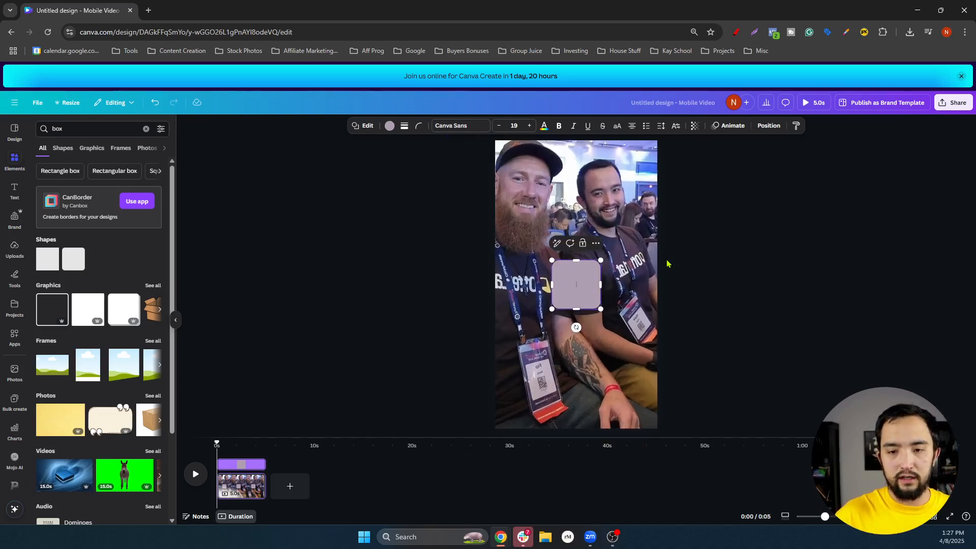
pyautogui.click(738, 232)
pyautogui.click(564, 281)
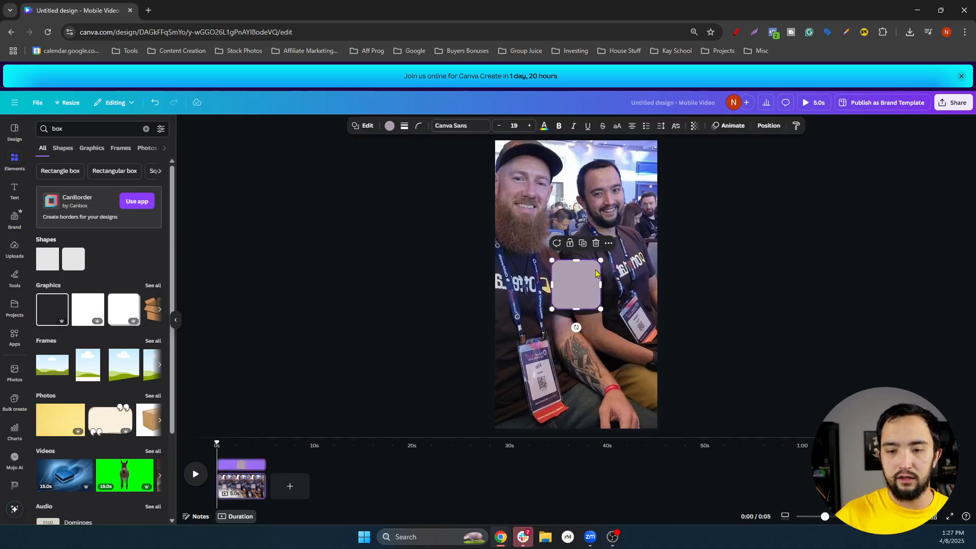
# Resize the shape into a tall rectangle covering most of the lower page
pyautogui.moveTo(602, 259); pyautogui.dragTo(633, 225)
pyautogui.moveTo(551, 226); pyautogui.dragTo(515, 226)
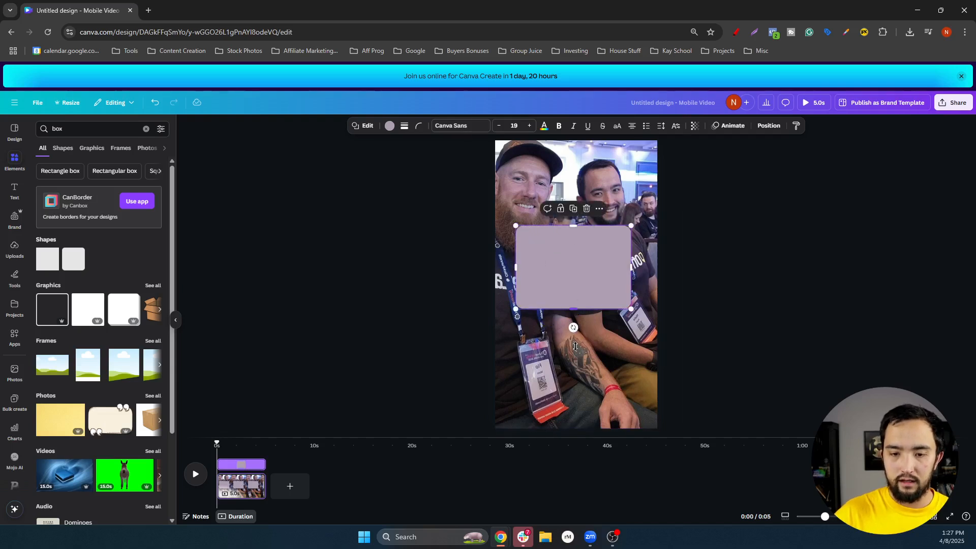
pyautogui.moveTo(575, 346); pyautogui.dragTo(585, 412)
pyautogui.moveTo(631, 319); pyautogui.dragTo(639, 320)
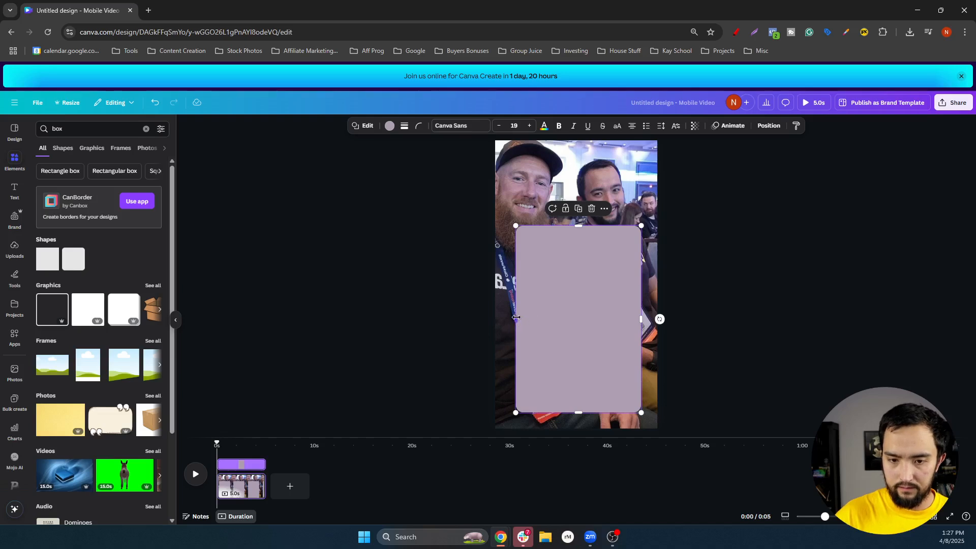
pyautogui.moveTo(516, 317); pyautogui.dragTo(511, 317)
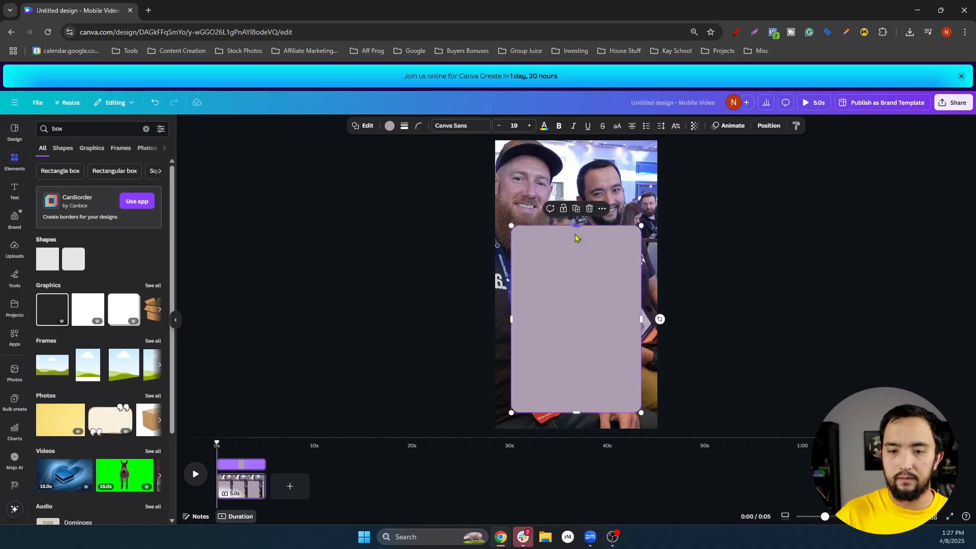
pyautogui.moveTo(577, 226); pyautogui.dragTo(575, 239)
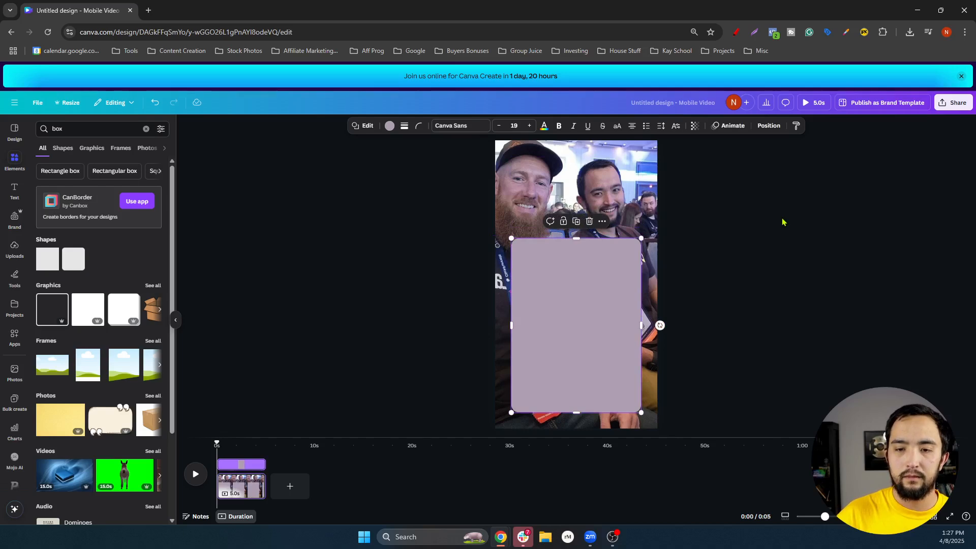
pyautogui.click(782, 221)
pyautogui.click(586, 300)
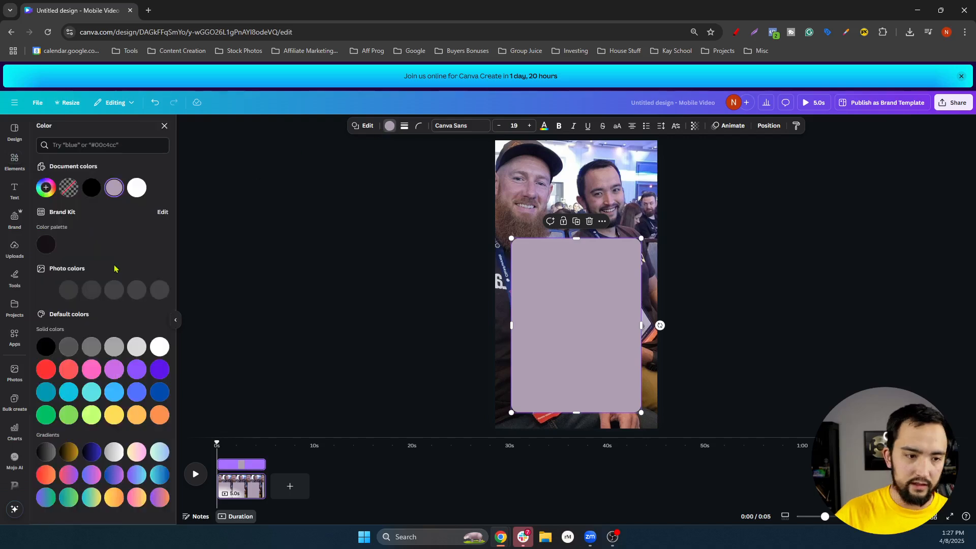
# Turn the rectangle green and nudge the front copy slightly down-right
pyautogui.click(389, 126)
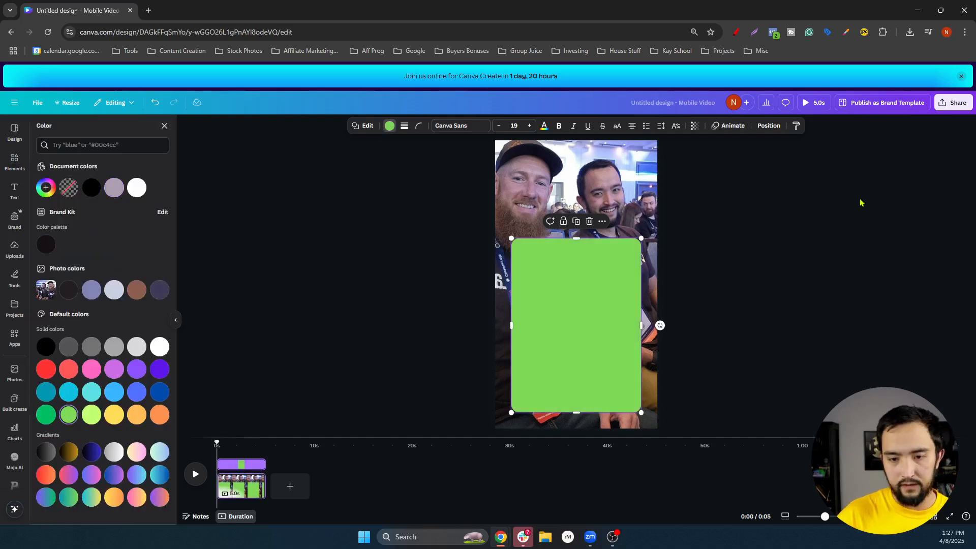
pyautogui.click(757, 271)
pyautogui.click(757, 271)
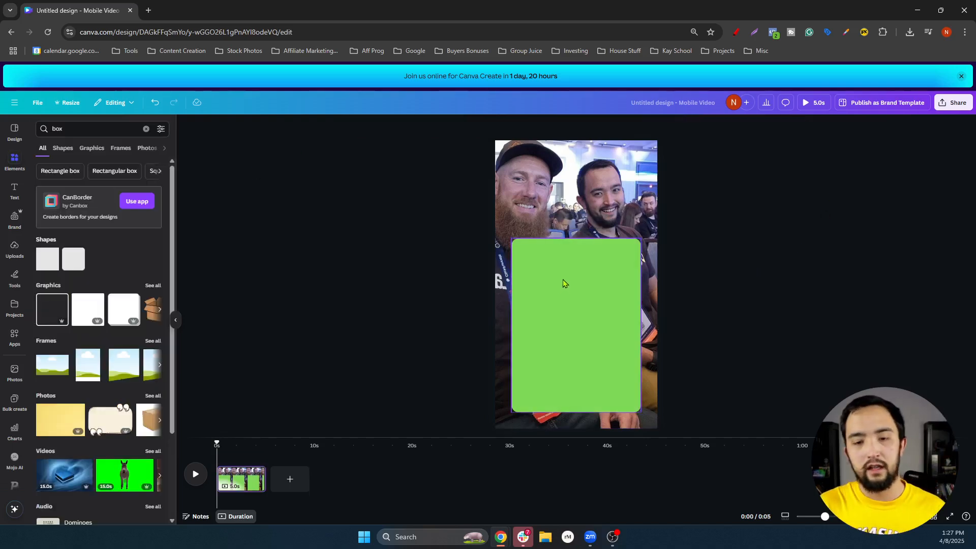
pyautogui.click(563, 279)
pyautogui.moveTo(560, 283); pyautogui.dragTo(562, 285)
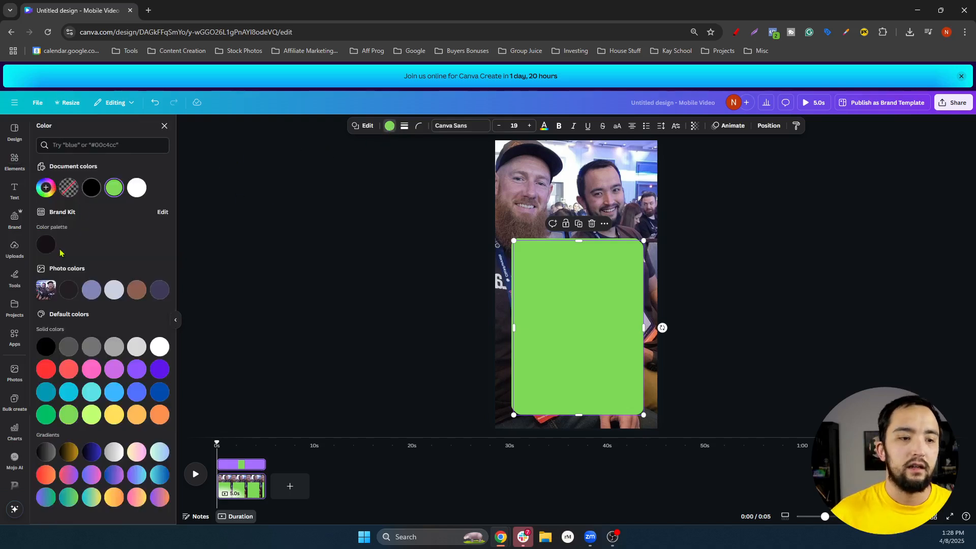
# Fill the front rectangle black, shrink it slightly, and centre it so a thin green border shows
pyautogui.click(45, 346)
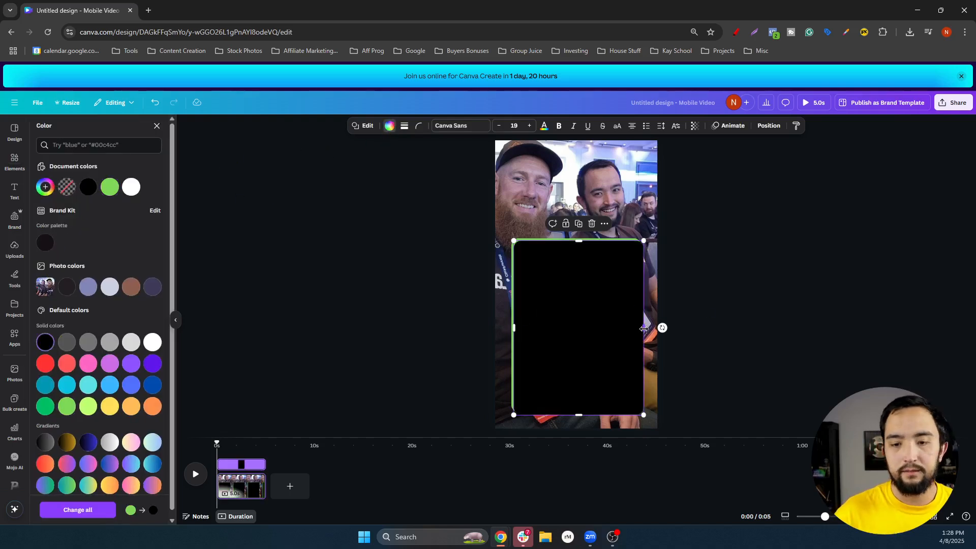
pyautogui.moveTo(641, 329); pyautogui.dragTo(639, 329)
pyautogui.moveTo(571, 417); pyautogui.dragTo(574, 412)
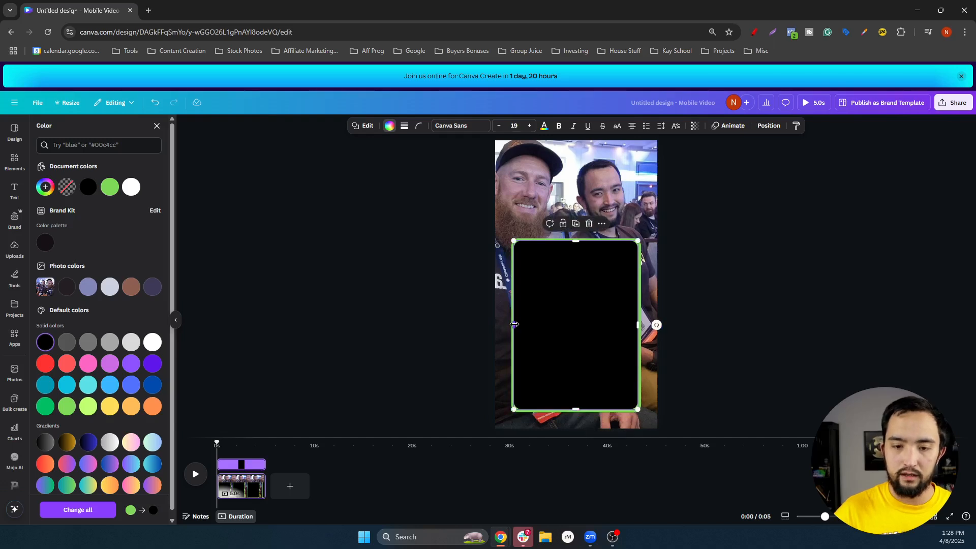
pyautogui.moveTo(515, 324); pyautogui.dragTo(516, 326)
pyautogui.moveTo(576, 239); pyautogui.dragTo(576, 240)
pyautogui.click(744, 247)
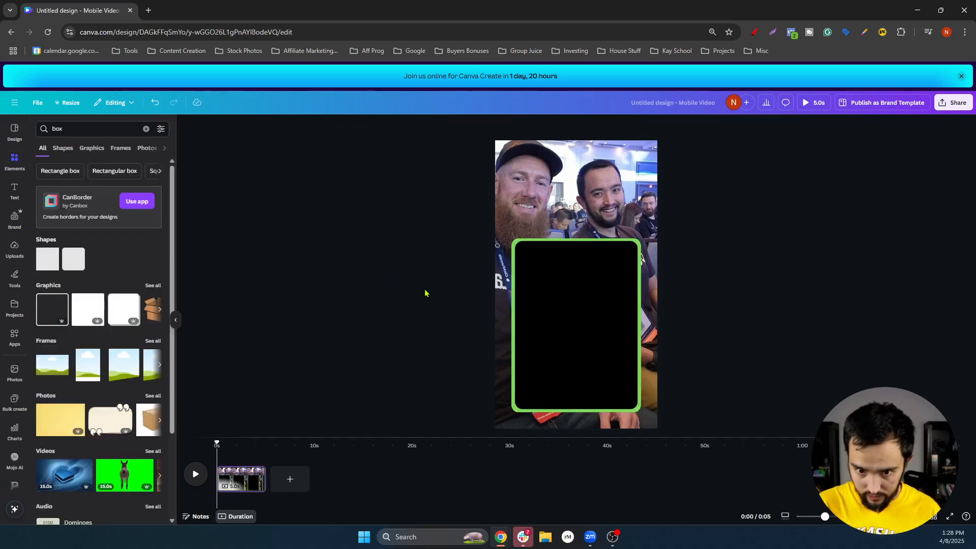
pyautogui.moveTo(551, 310); pyautogui.dragTo(598, 314)
# Add a circle frame from a 'photo' search, shrink it, and place it at the panel's top-left
pyautogui.click(810, 290)
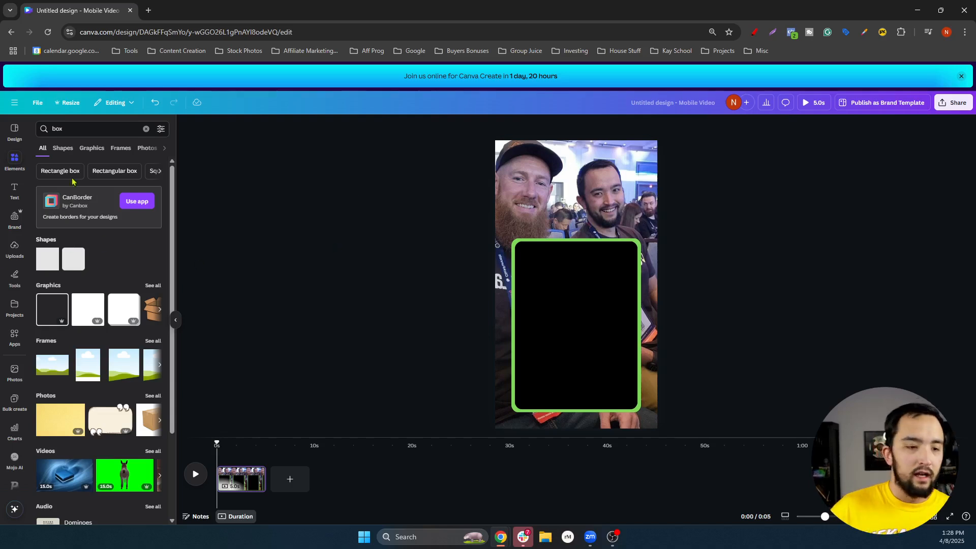
pyautogui.doubleClick(70, 129)
pyautogui.write('photo')
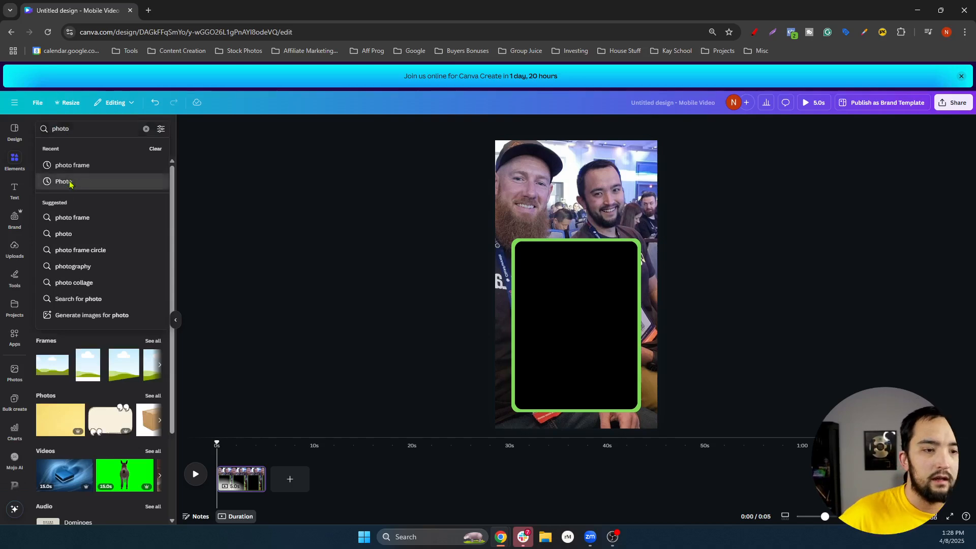
pyautogui.click(70, 182)
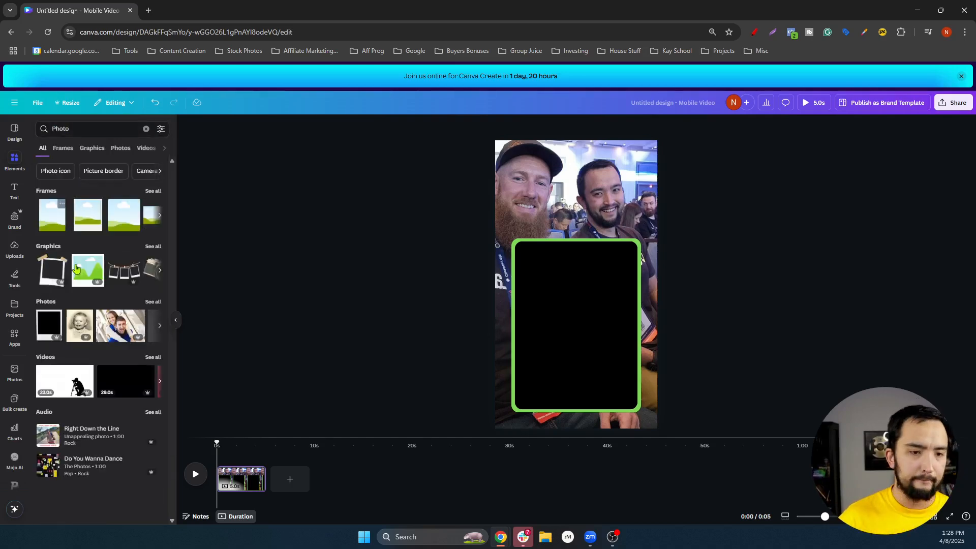
pyautogui.click(153, 192)
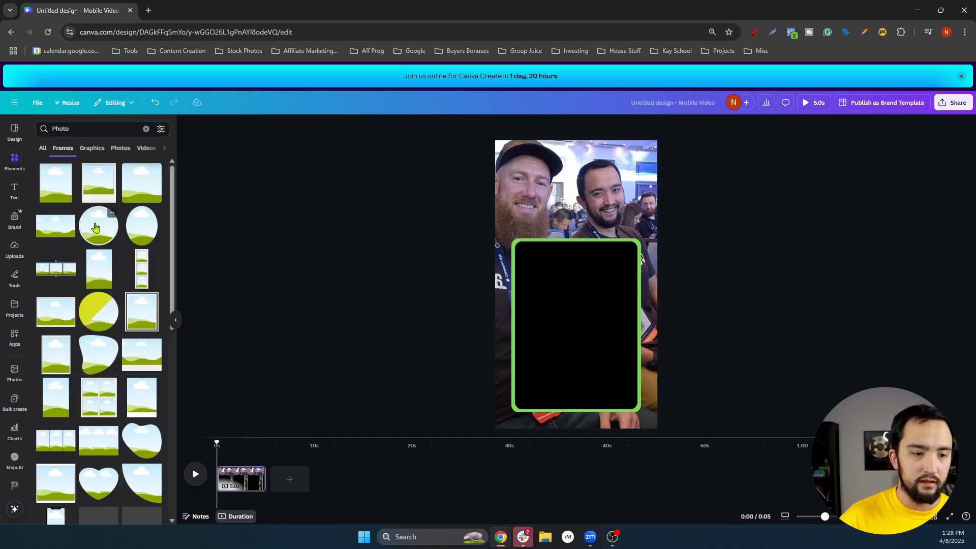
pyautogui.click(96, 227)
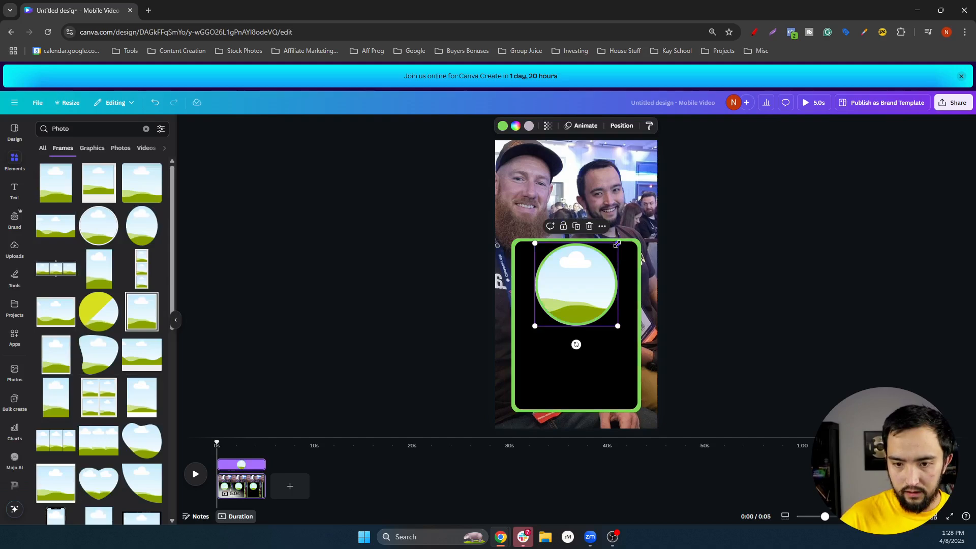
pyautogui.moveTo(593, 259); pyautogui.dragTo(537, 256)
pyautogui.click(854, 224)
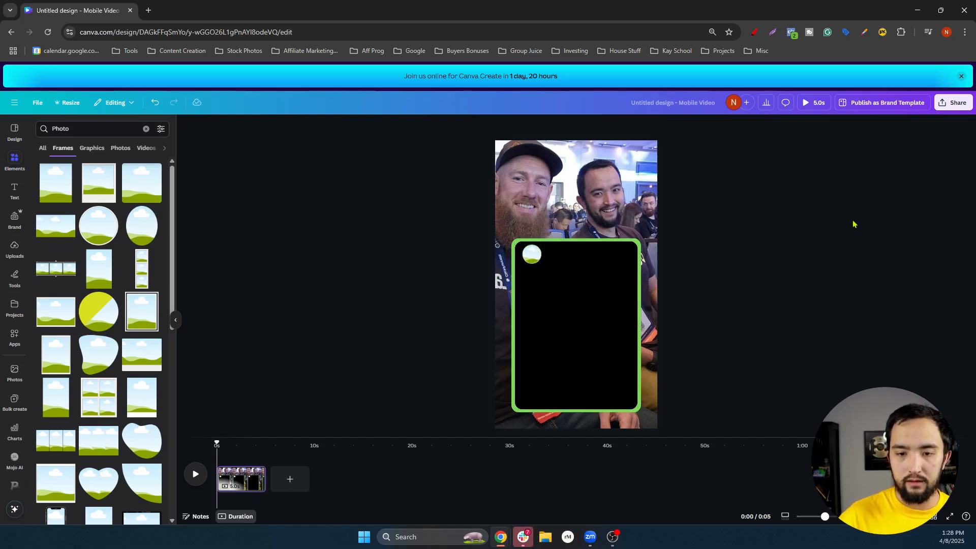
pyautogui.click(524, 254)
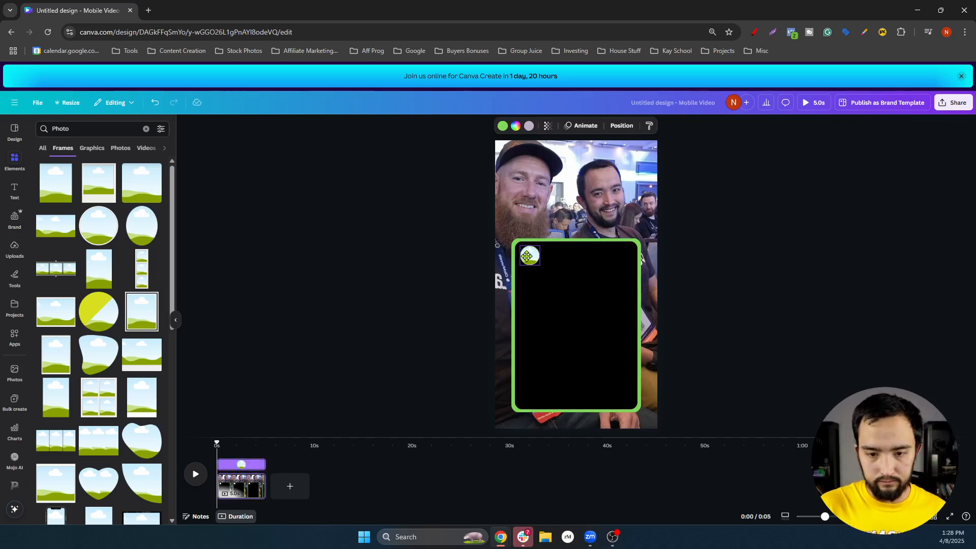
pyautogui.click(750, 214)
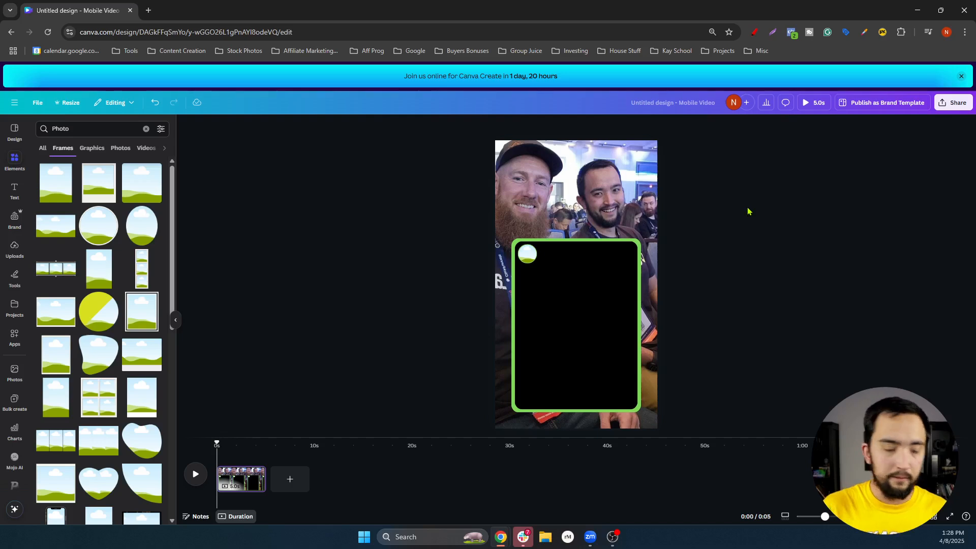
# Add a horizontal line from a 'line' search and move it up under the circle
pyautogui.click(95, 130)
pyautogui.write('line')
pyautogui.press('Return')
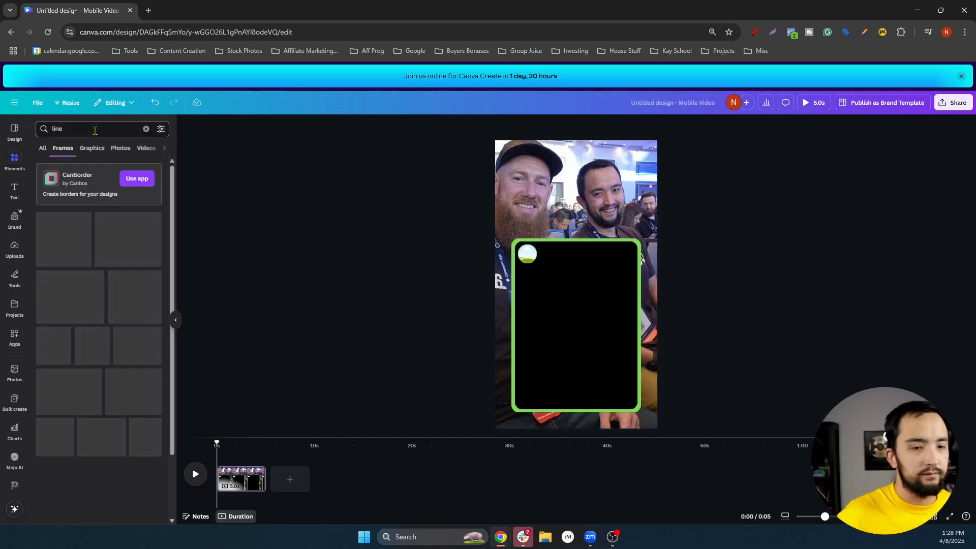
pyautogui.scroll(-4, 123, 315)
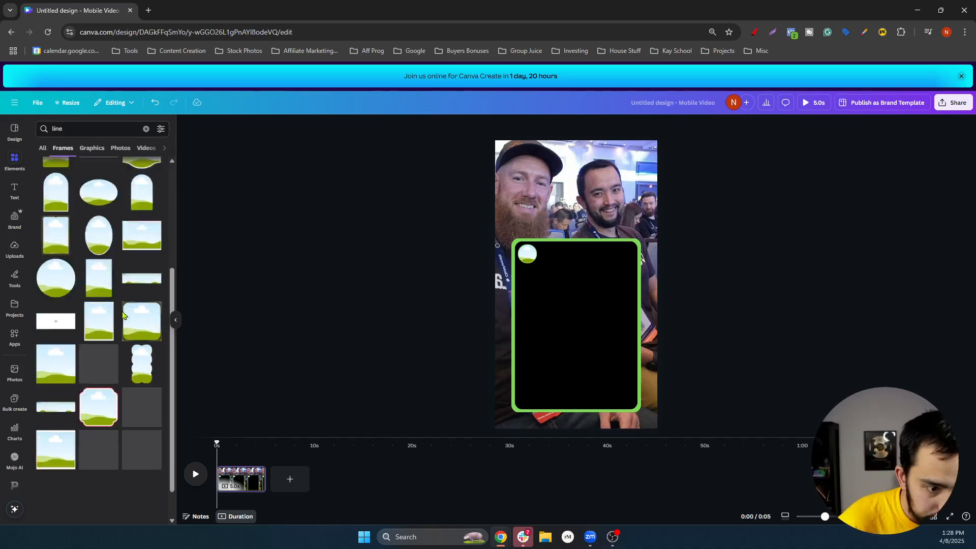
pyautogui.scroll(4, 122, 316)
pyautogui.click(42, 149)
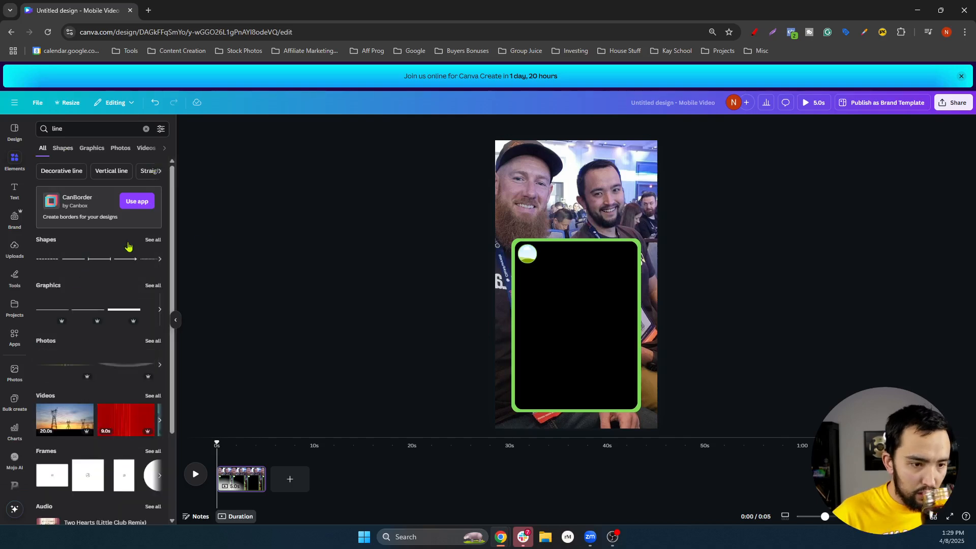
pyautogui.press('l')
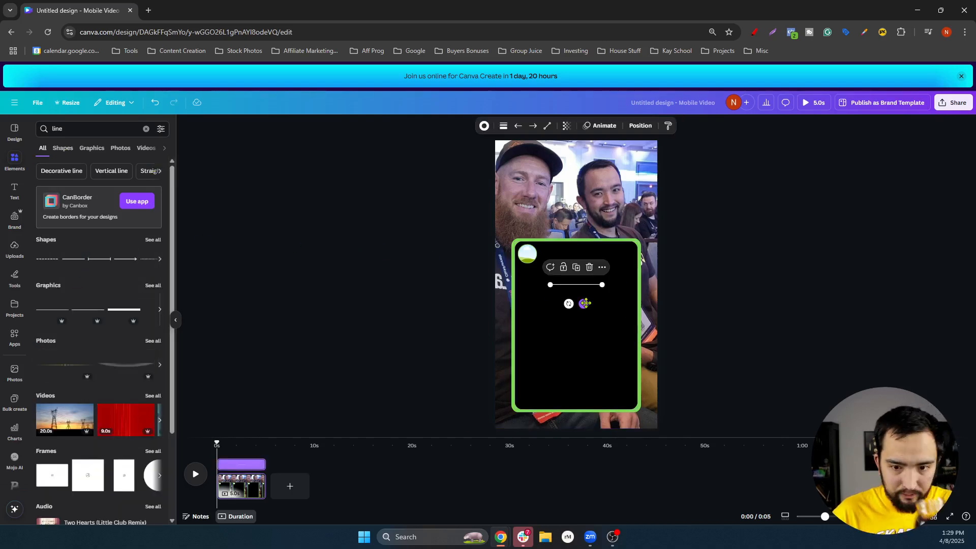
pyautogui.moveTo(567, 293); pyautogui.dragTo(633, 267)
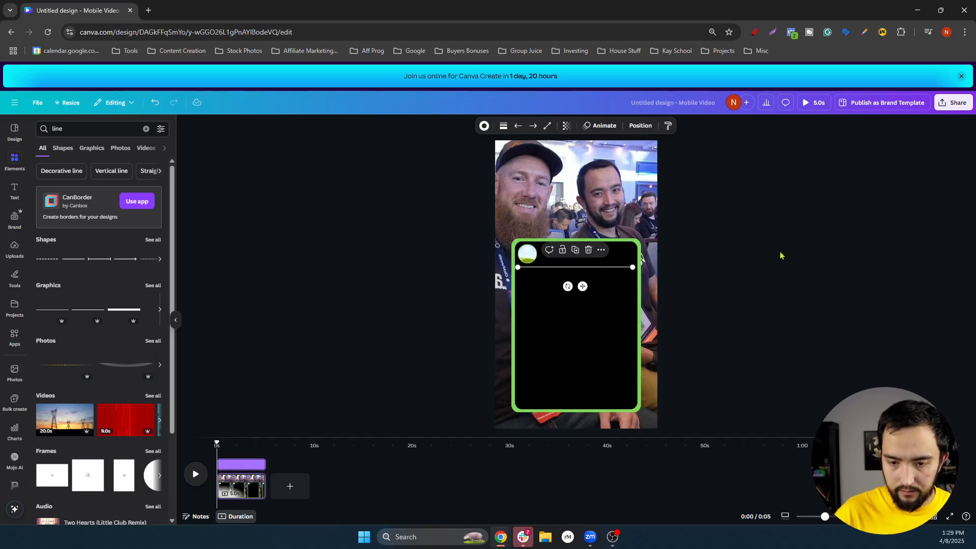
# Shorten the line from both ends to fit inside the black panel
pyautogui.click(757, 288)
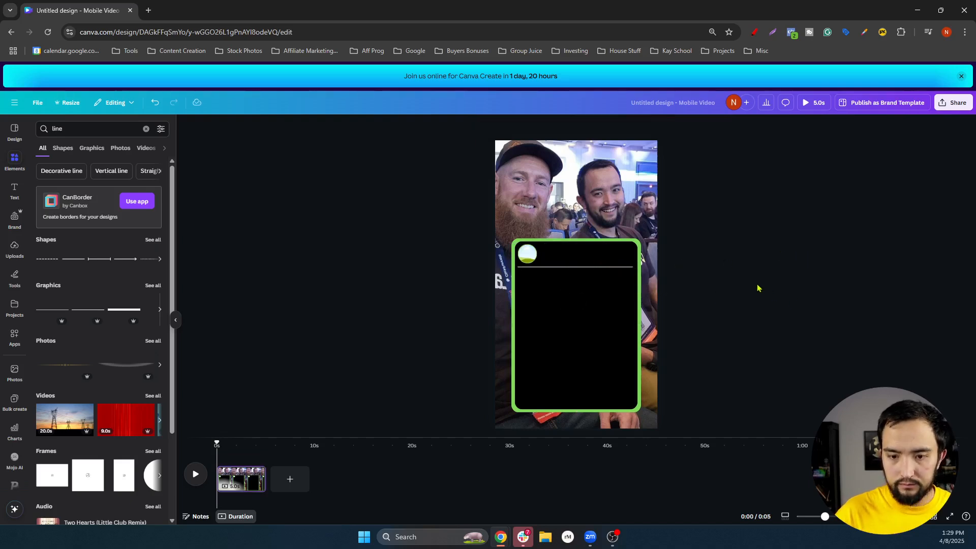
pyautogui.click(566, 268)
pyautogui.moveTo(519, 267); pyautogui.dragTo(537, 266)
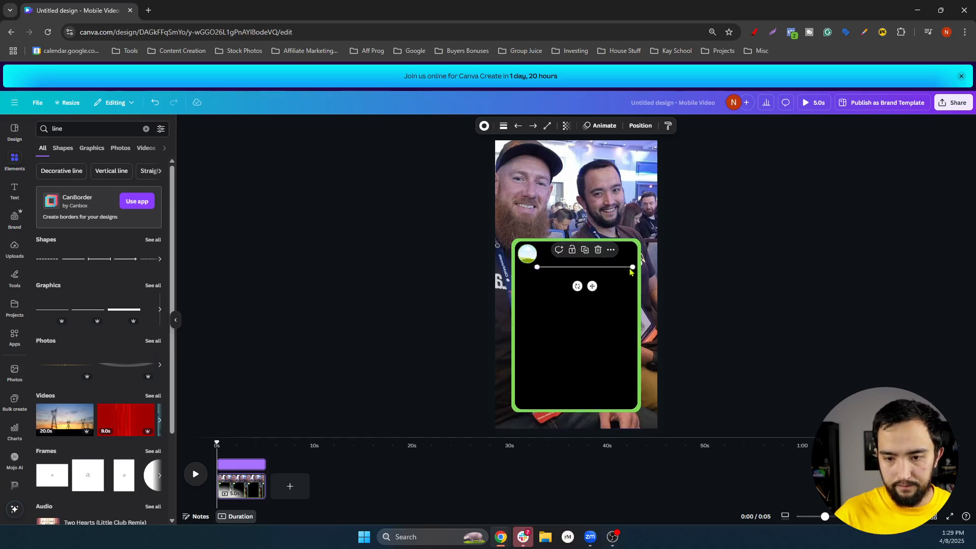
pyautogui.moveTo(633, 267); pyautogui.dragTo(628, 266)
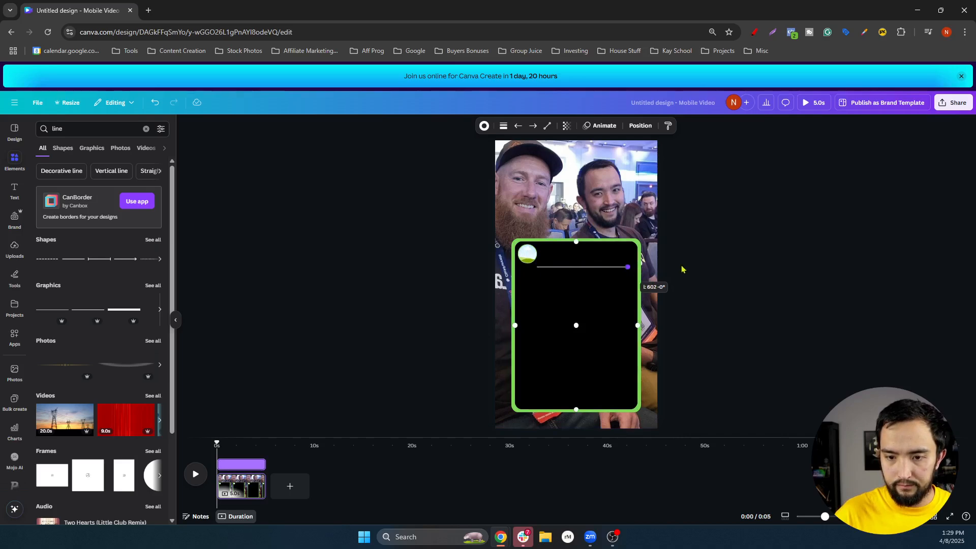
pyautogui.click(737, 265)
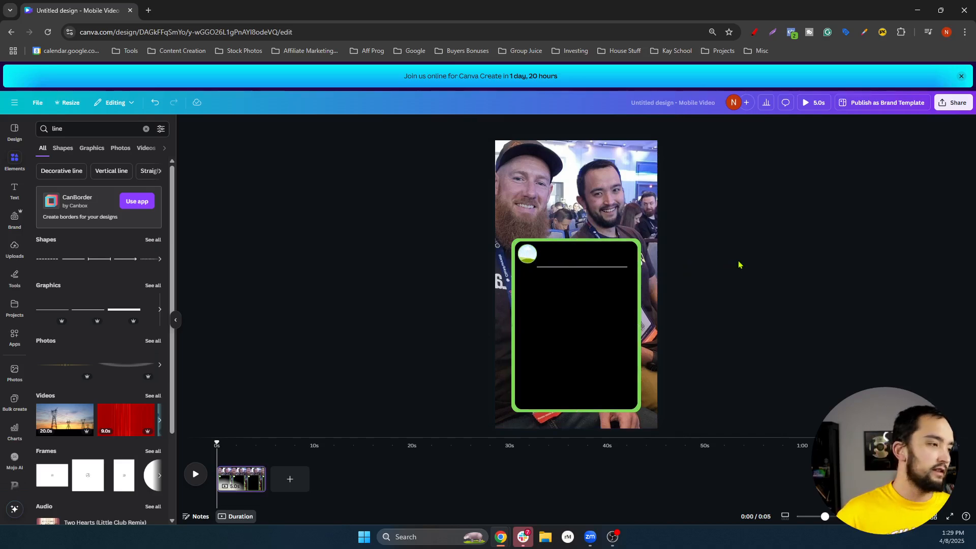
pyautogui.click(14, 191)
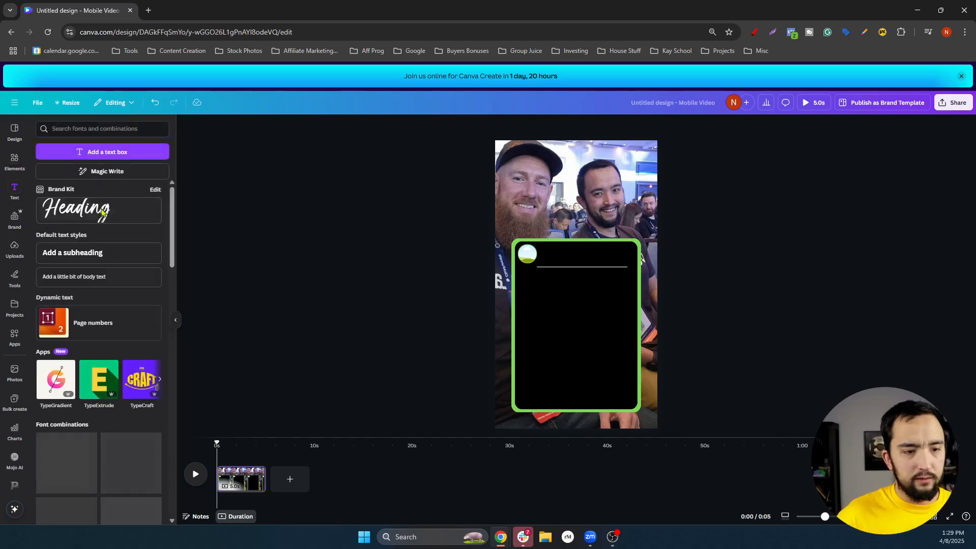
# Add an Arial body text box with the creator's social handle beside the circle
pyautogui.click(102, 277)
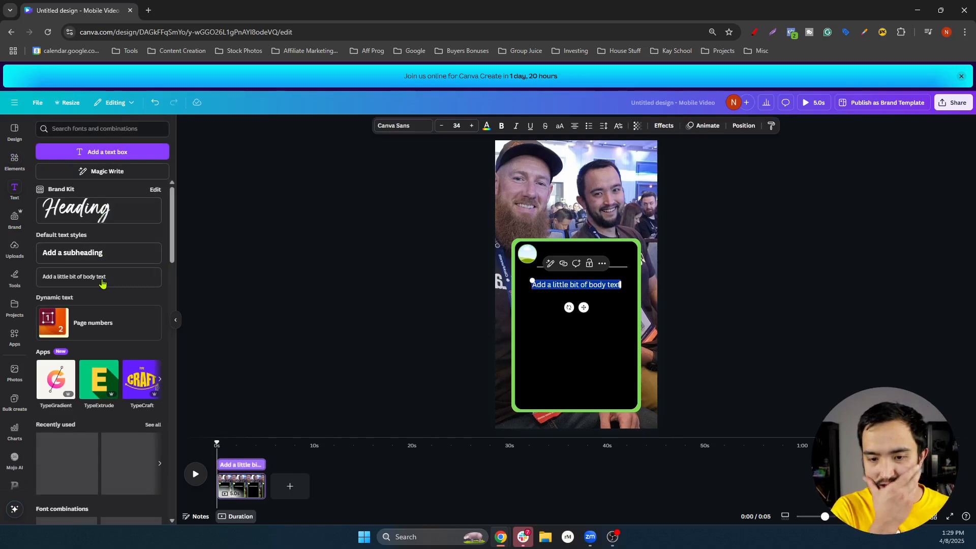
pyautogui.click(403, 126)
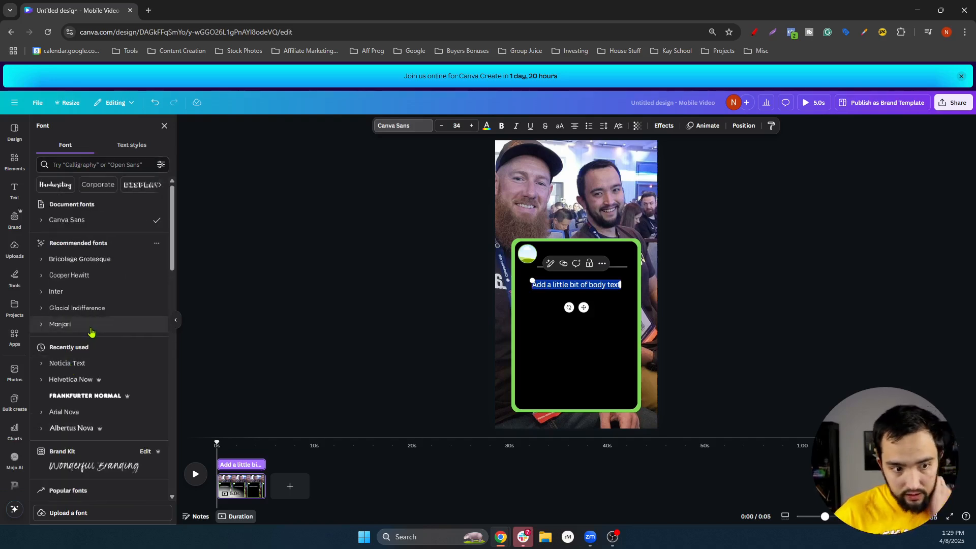
pyautogui.click(84, 168)
pyautogui.write('ar')
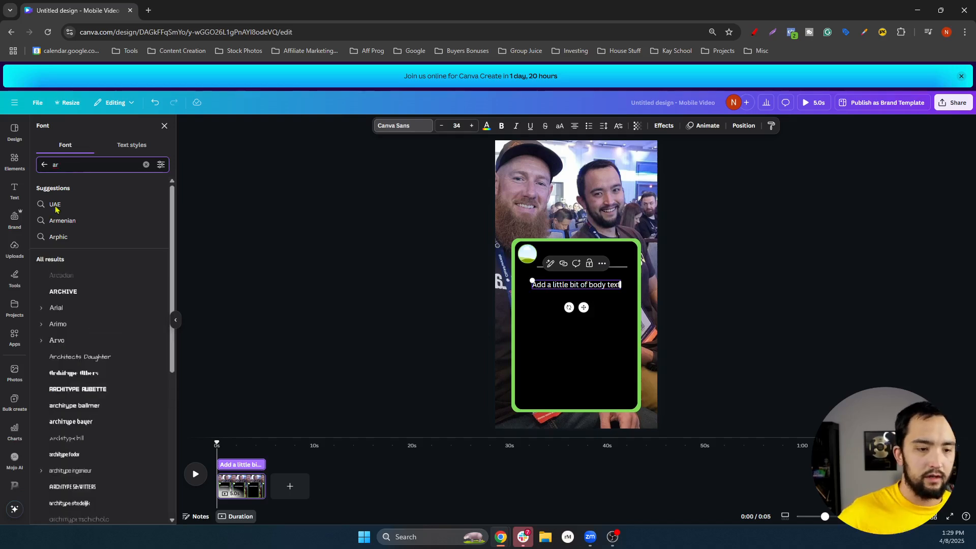
pyautogui.click(69, 313)
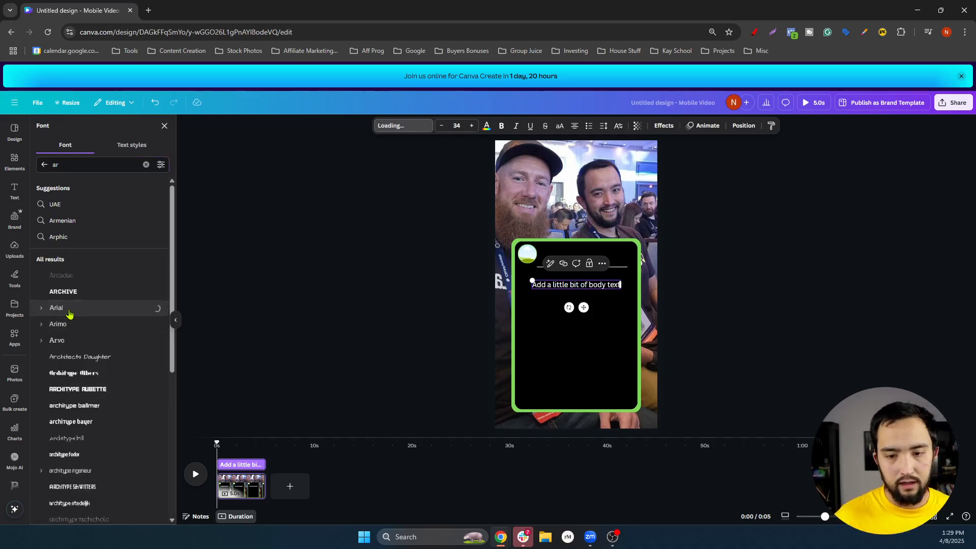
pyautogui.doubleClick(587, 286)
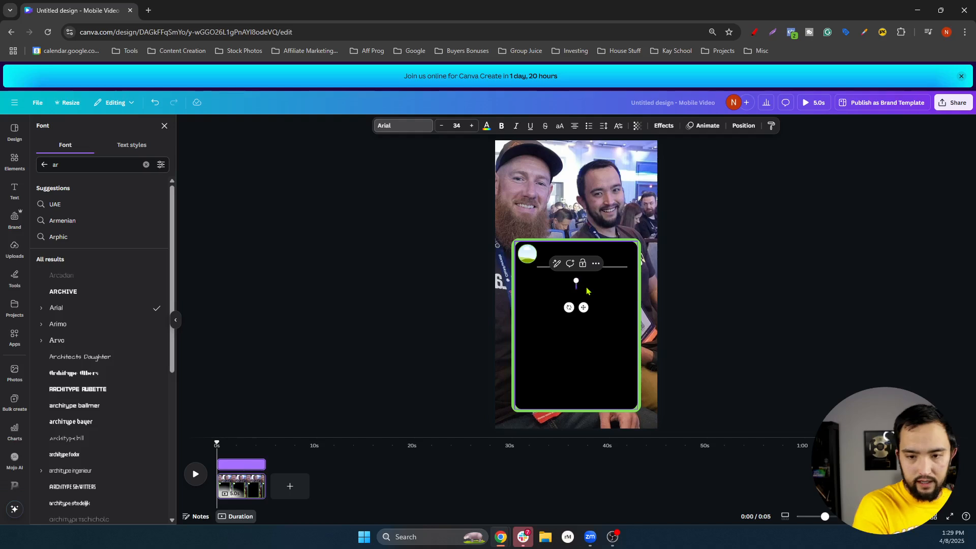
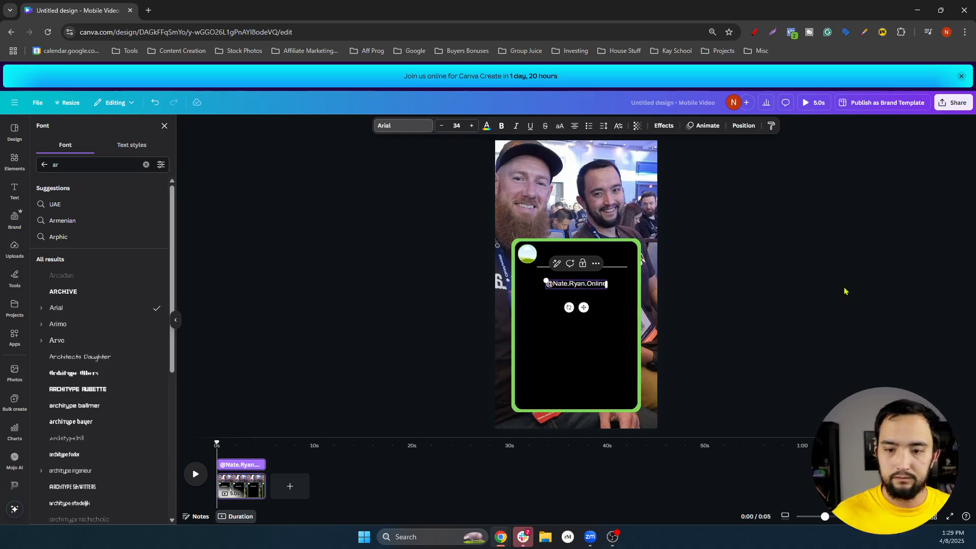
pyautogui.moveTo(583, 307); pyautogui.dragTo(580, 281)
# Move the line up so it sits just under the handle text as an underline
pyautogui.click(735, 278)
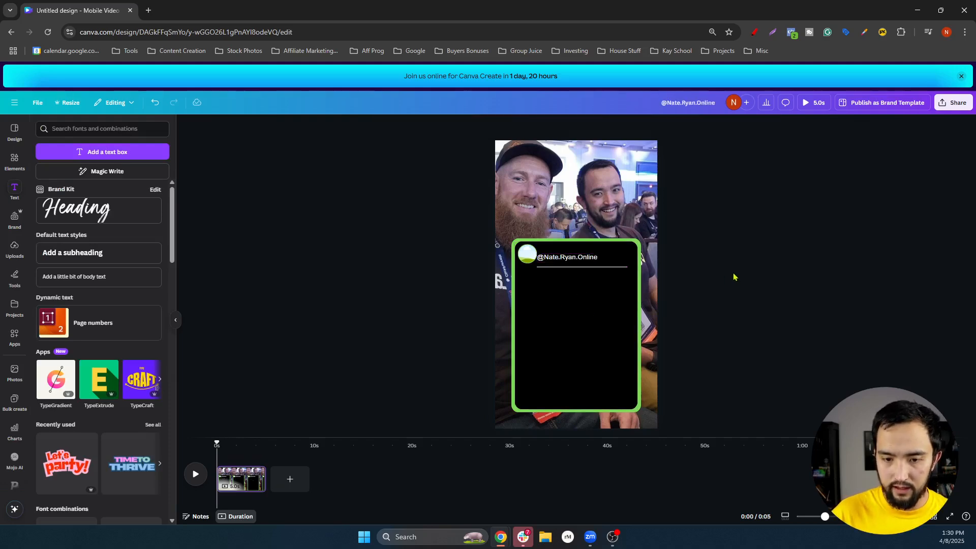
pyautogui.click(589, 269)
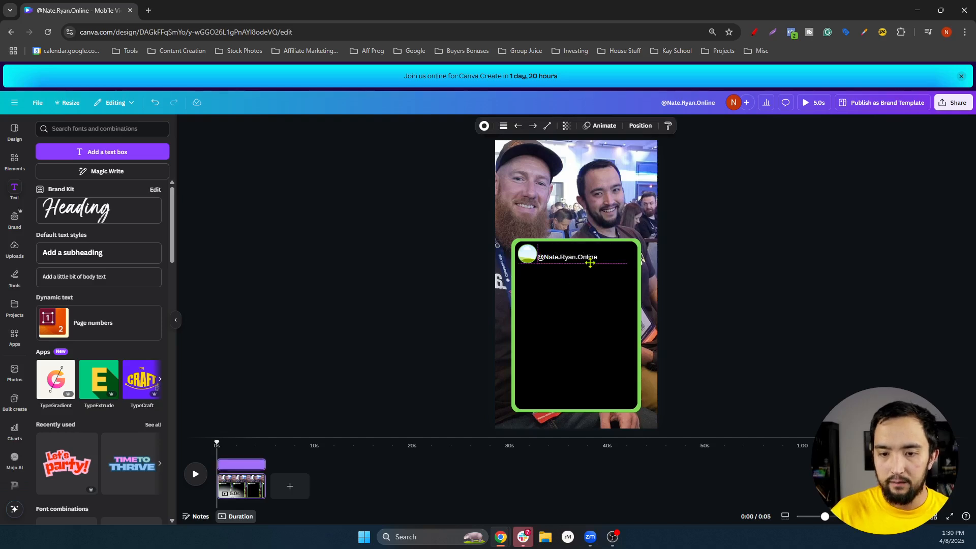
pyautogui.moveTo(590, 262)
pyautogui.mouseDown()
pyautogui.moveTo(617, 263)
pyautogui.moveTo(602, 261)
pyautogui.mouseUp()
pyautogui.click(780, 251)
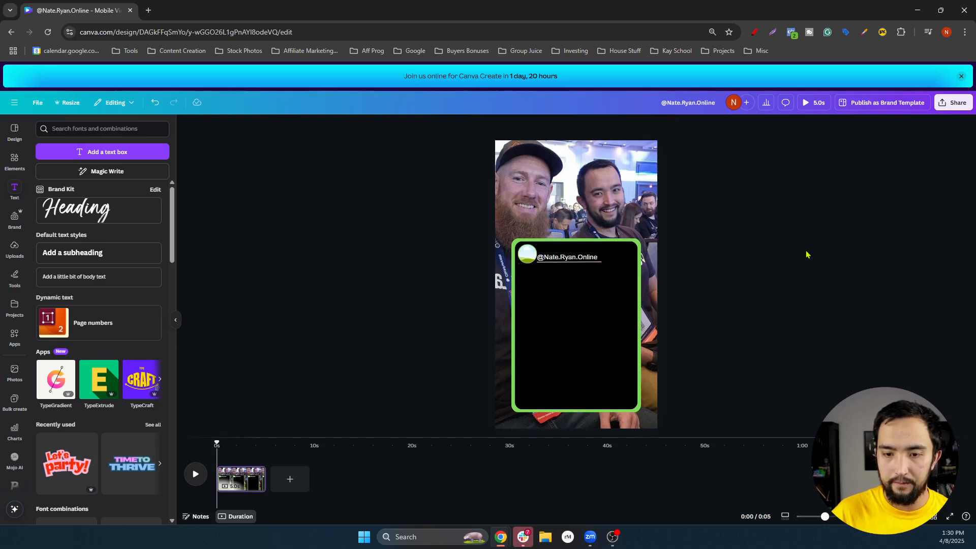
# Drag a profile photo from Uploads into the small circle frame
pyautogui.click(14, 249)
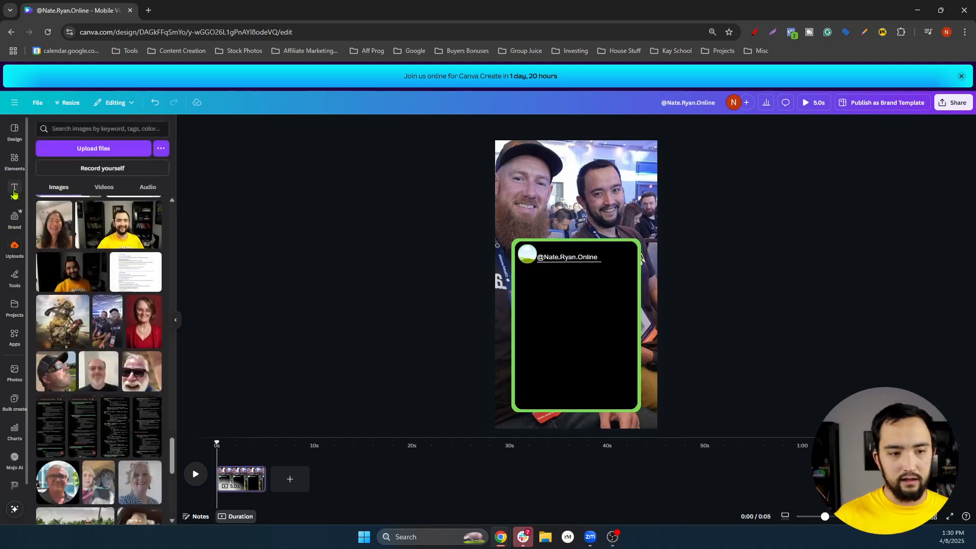
pyautogui.scroll(10, 135, 277)
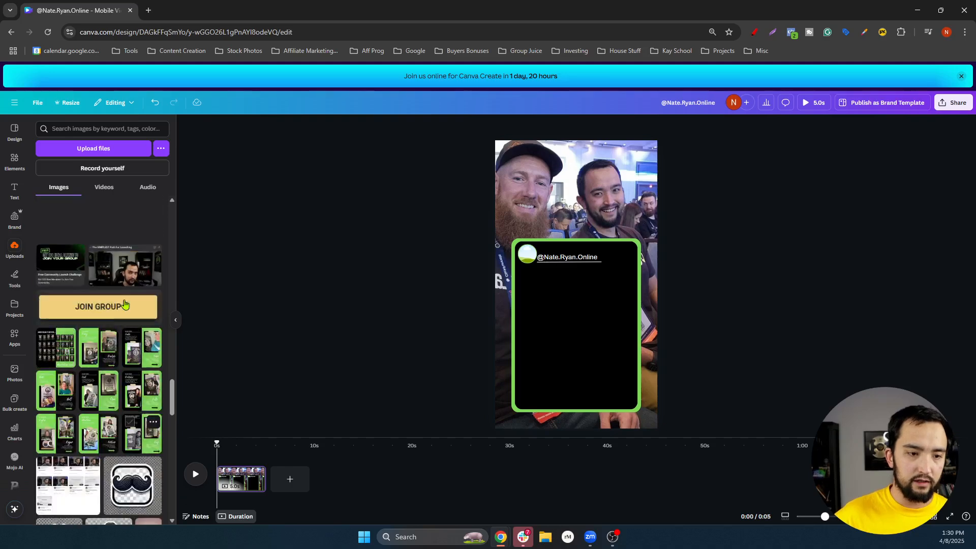
pyautogui.scroll(10, 116, 303)
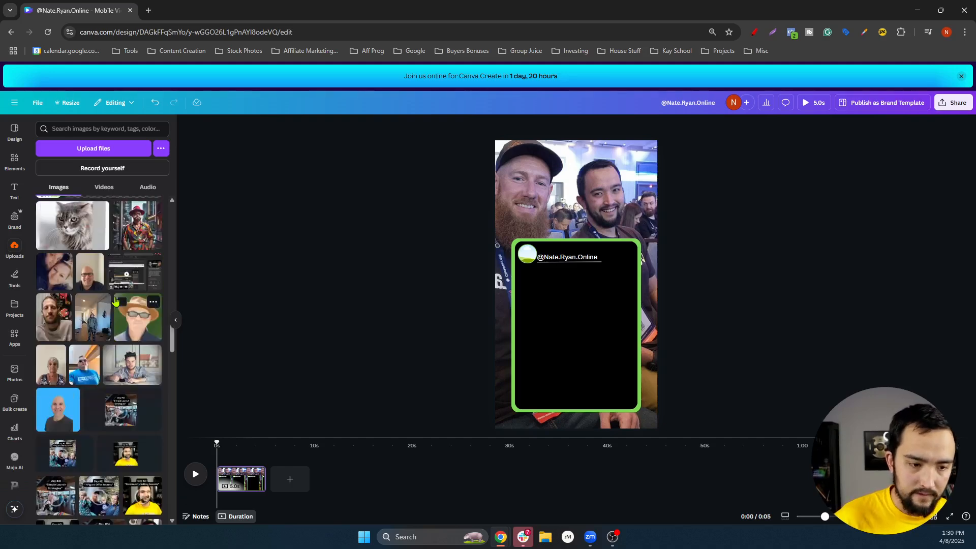
pyautogui.scroll(10, 122, 315)
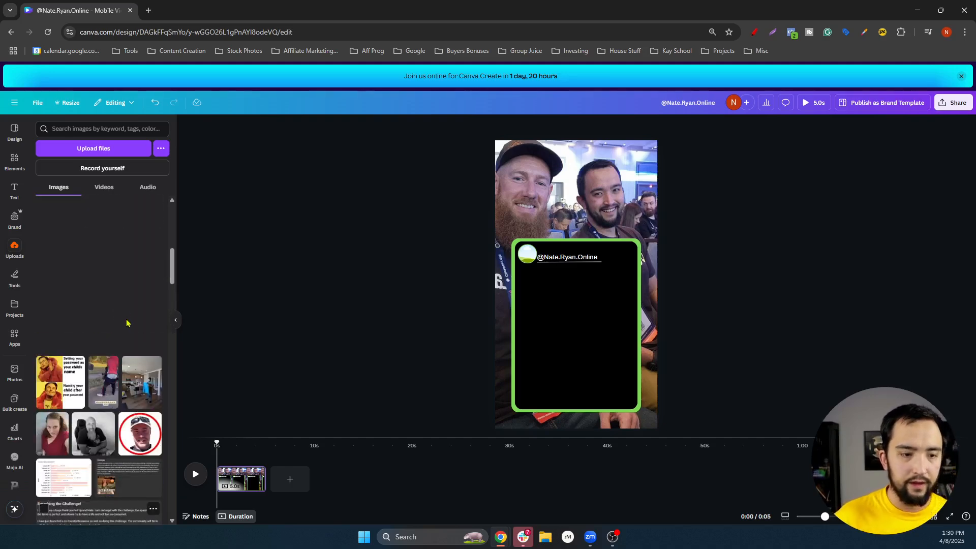
pyautogui.scroll(10, 128, 327)
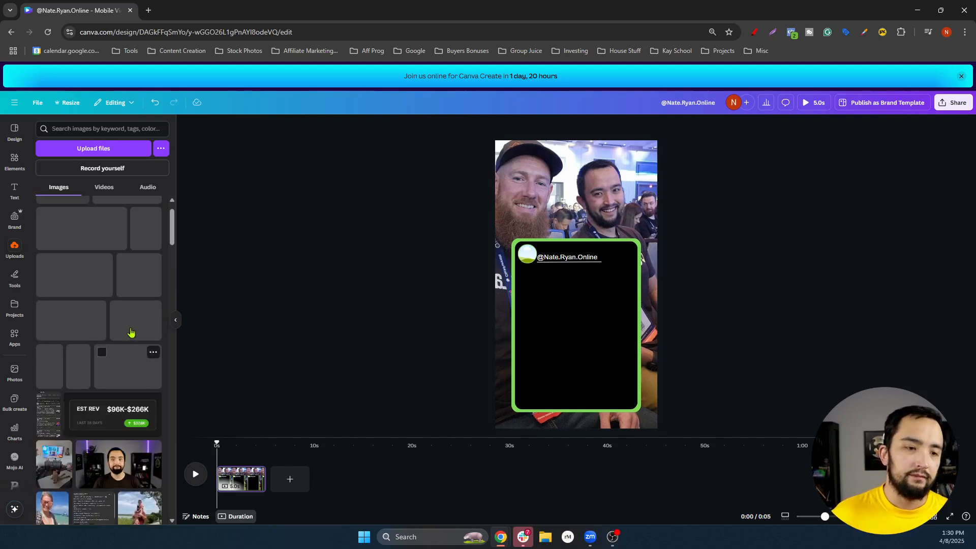
pyautogui.scroll(-3, 135, 331)
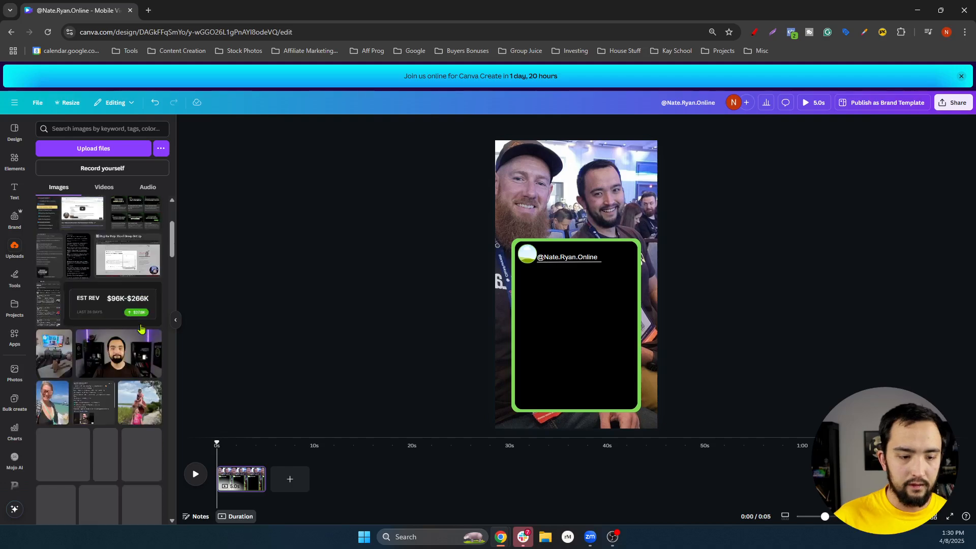
pyautogui.scroll(-10, 142, 331)
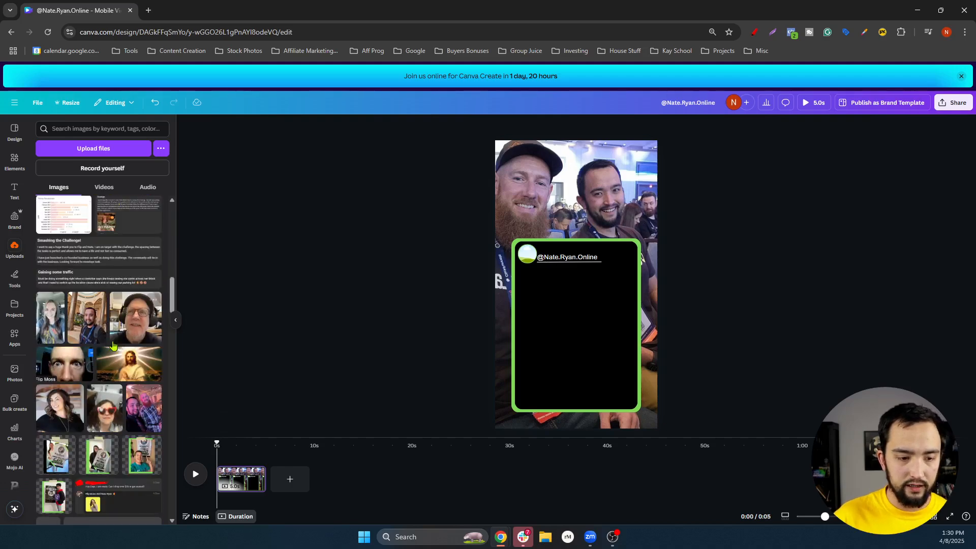
pyautogui.moveTo(86, 317); pyautogui.dragTo(527, 258)
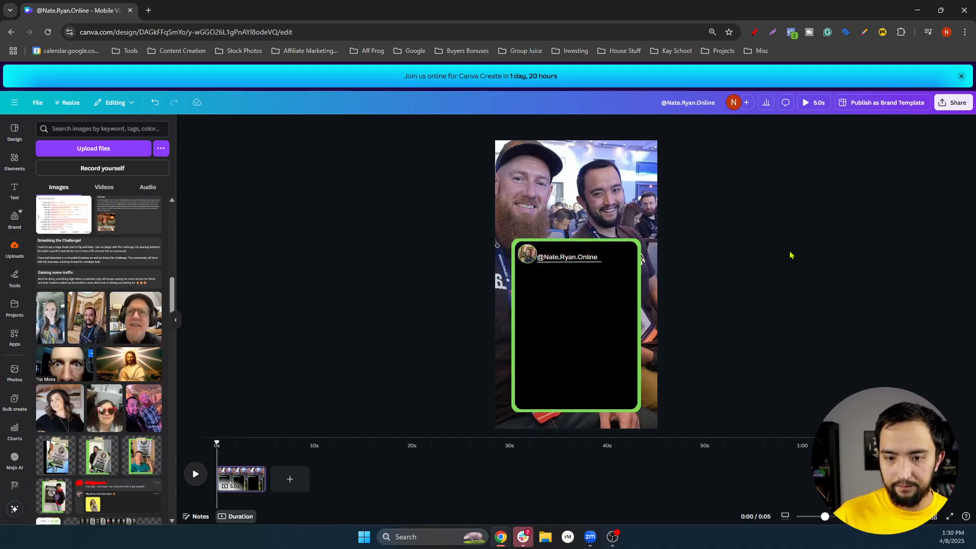
# Enlarge the handle text slightly and fine-tune its position above the underline
pyautogui.click(600, 259)
pyautogui.moveTo(599, 251); pyautogui.dragTo(613, 247)
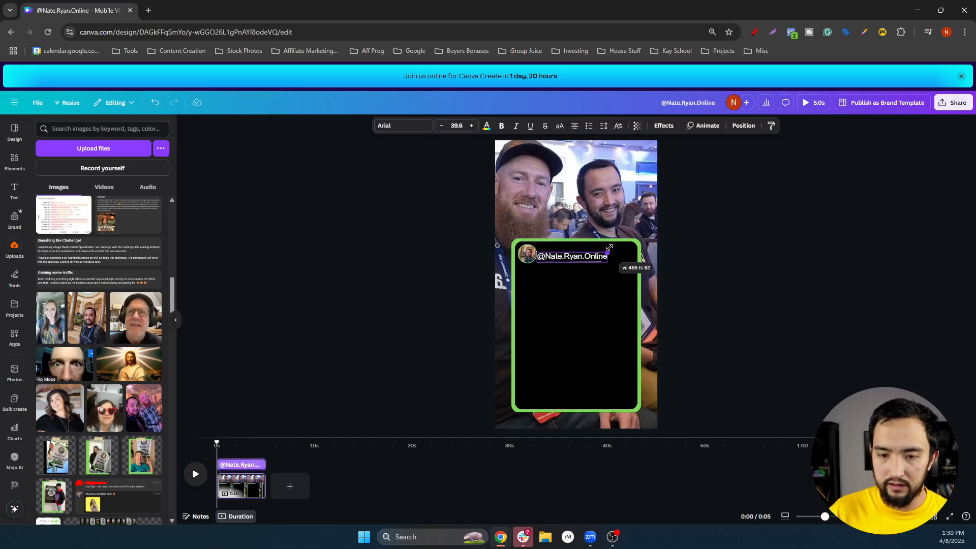
pyautogui.click(736, 272)
pyautogui.click(582, 262)
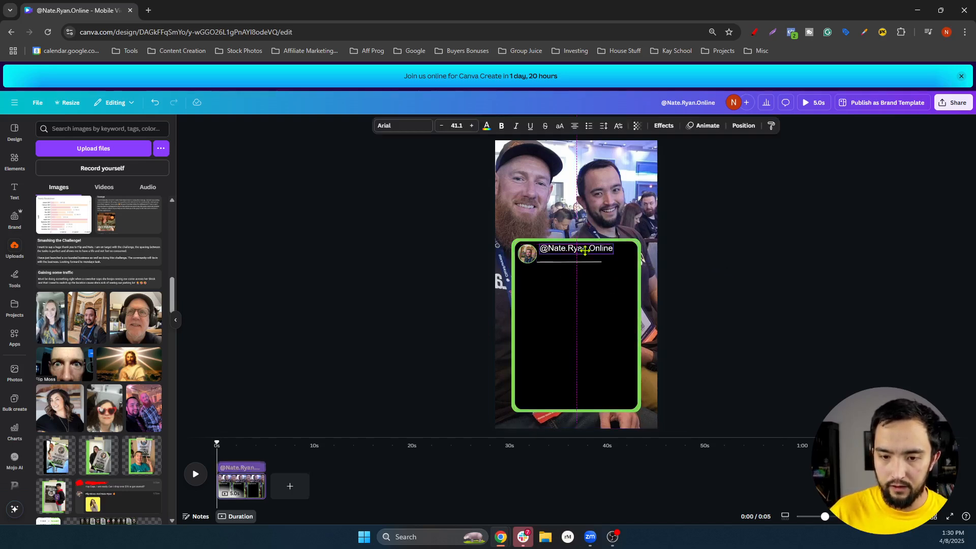
pyautogui.moveTo(581, 256); pyautogui.dragTo(578, 260)
pyautogui.click(574, 261)
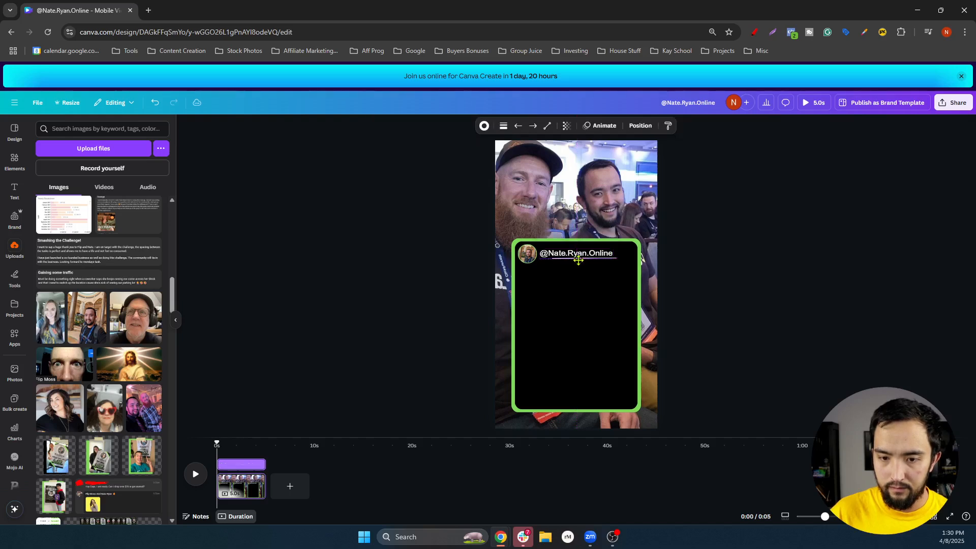
pyautogui.click(798, 265)
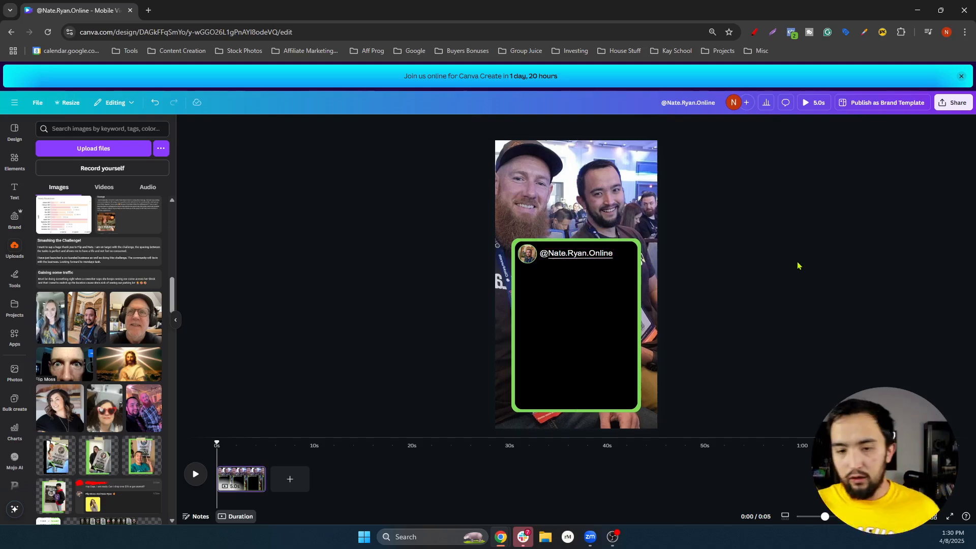
# Duplicate the handle text lower in the card, widen the copy, and clear its text
pyautogui.click(603, 255)
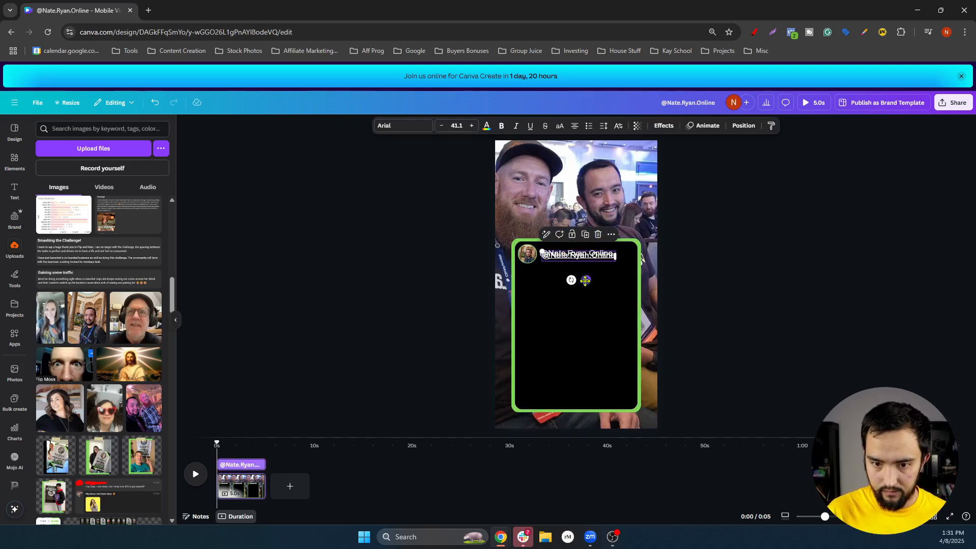
pyautogui.moveTo(584, 277); pyautogui.dragTo(640, 279)
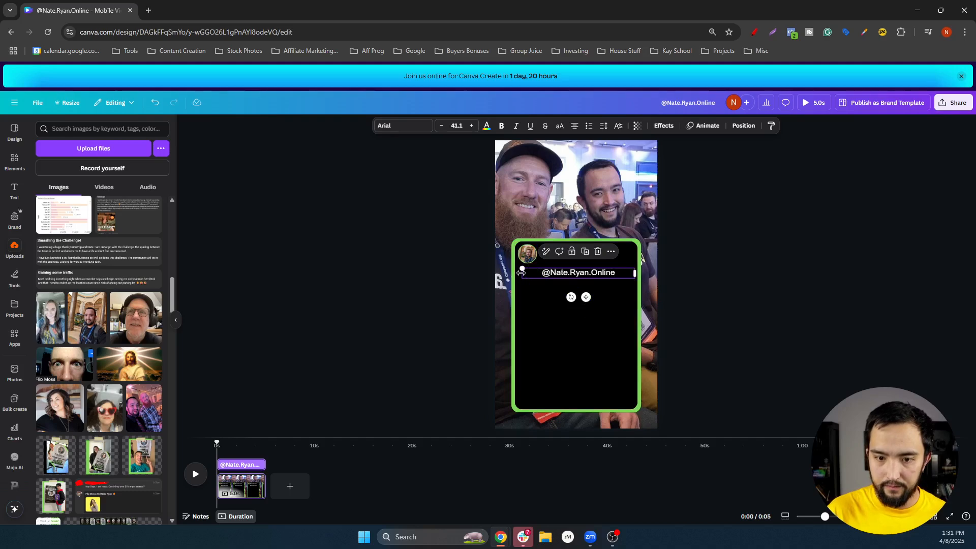
pyautogui.moveTo(520, 274); pyautogui.dragTo(520, 279)
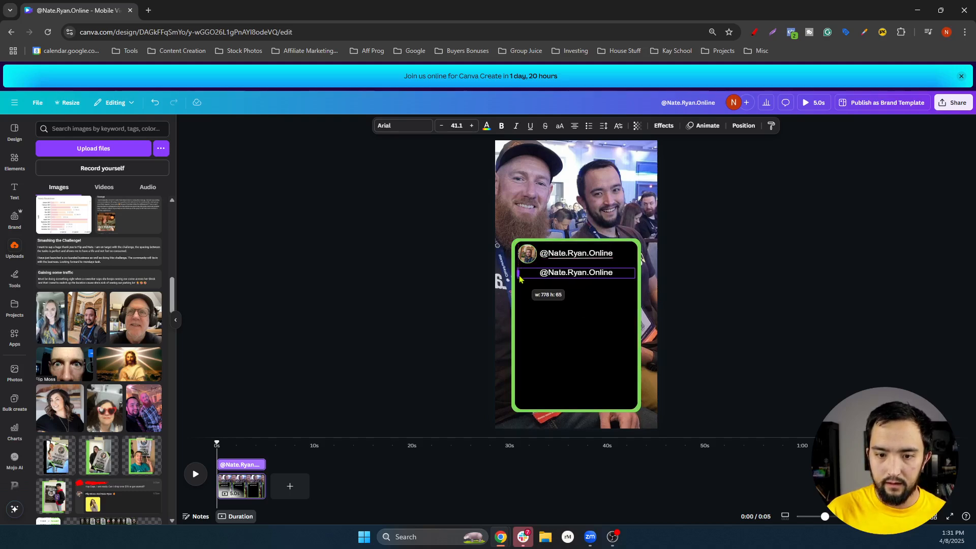
pyautogui.click(738, 256)
pyautogui.doubleClick(583, 275)
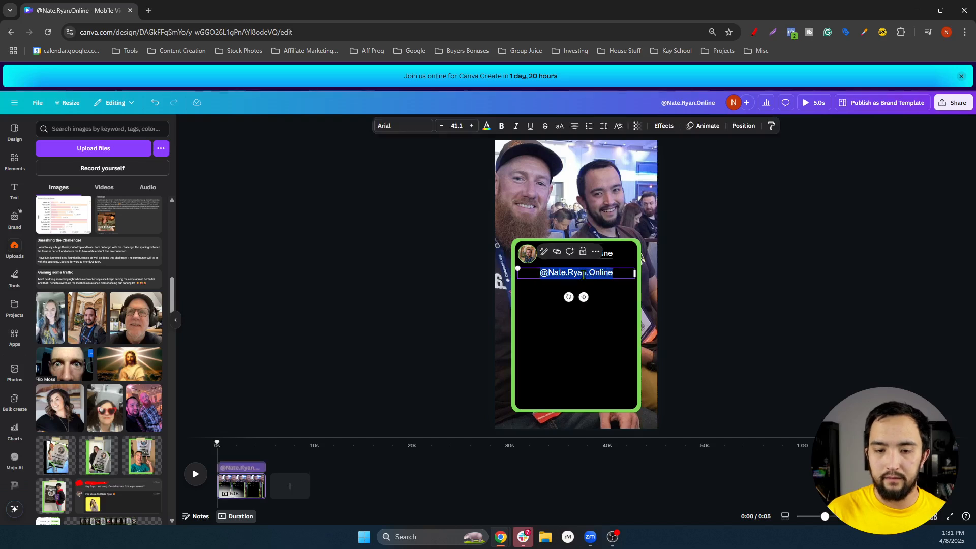
pyautogui.press('BackSpace')
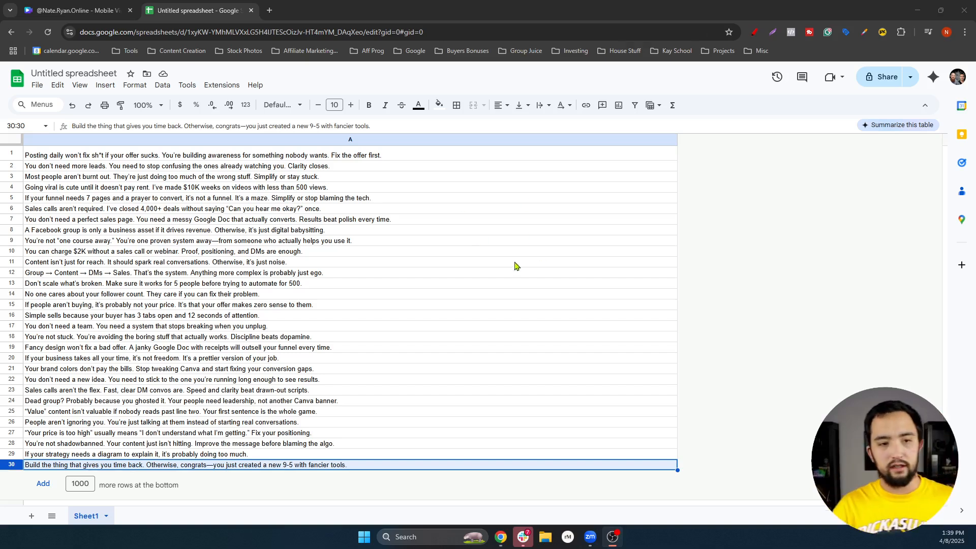
# Download the one-liners sheet as 'Untitled spreadsheet - Sheet1.csv' and return to Canva
pyautogui.hotkey('ctrl', '+')
pyautogui.hotkey('ctrl', '+')
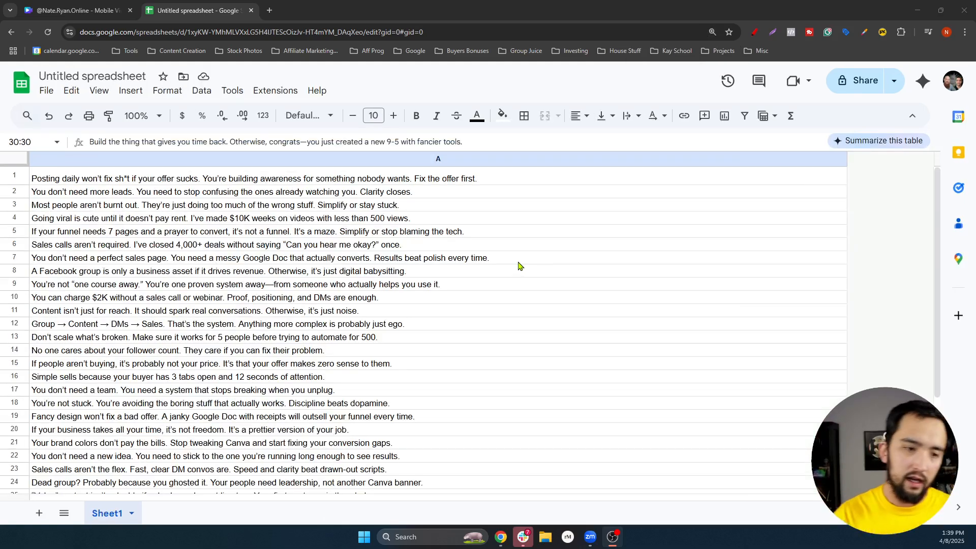
pyautogui.click(45, 94)
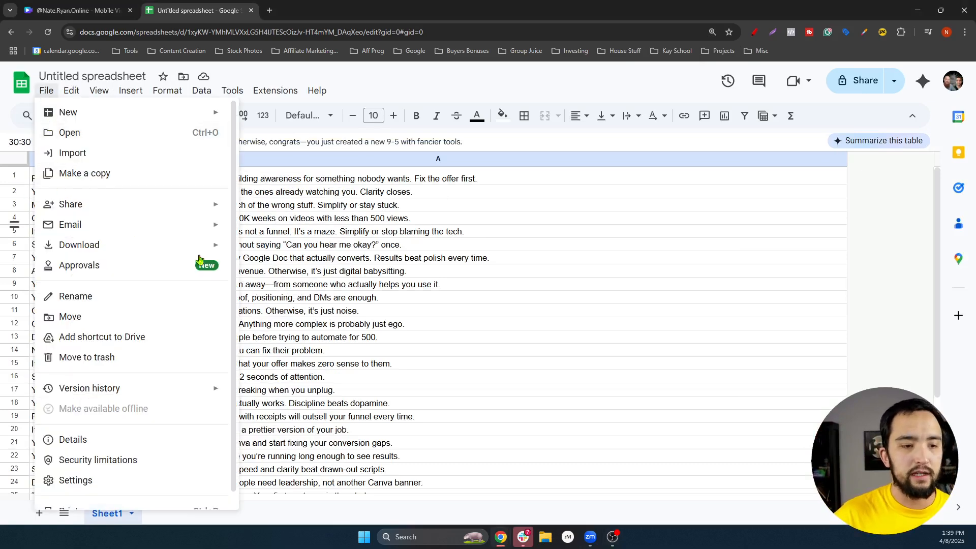
pyautogui.moveTo(196, 253)
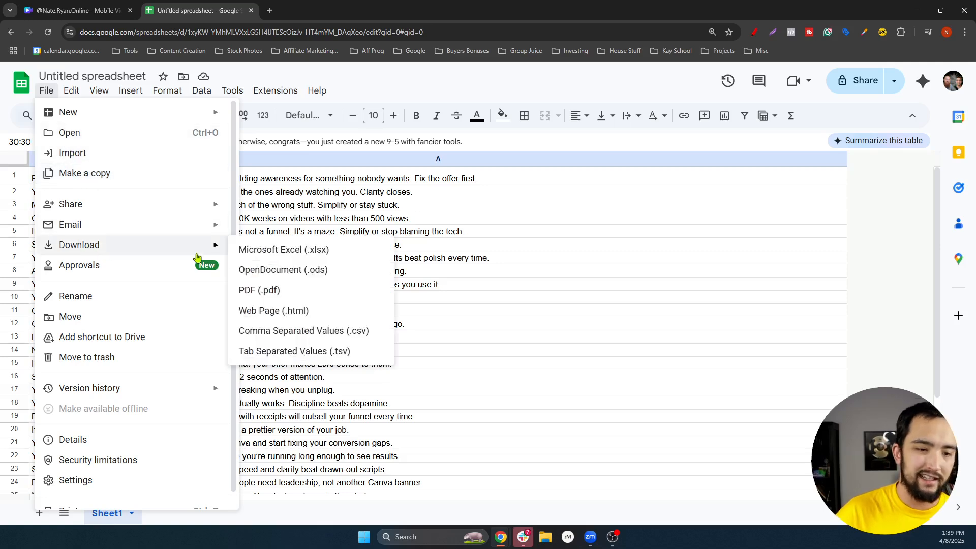
pyautogui.click(292, 340)
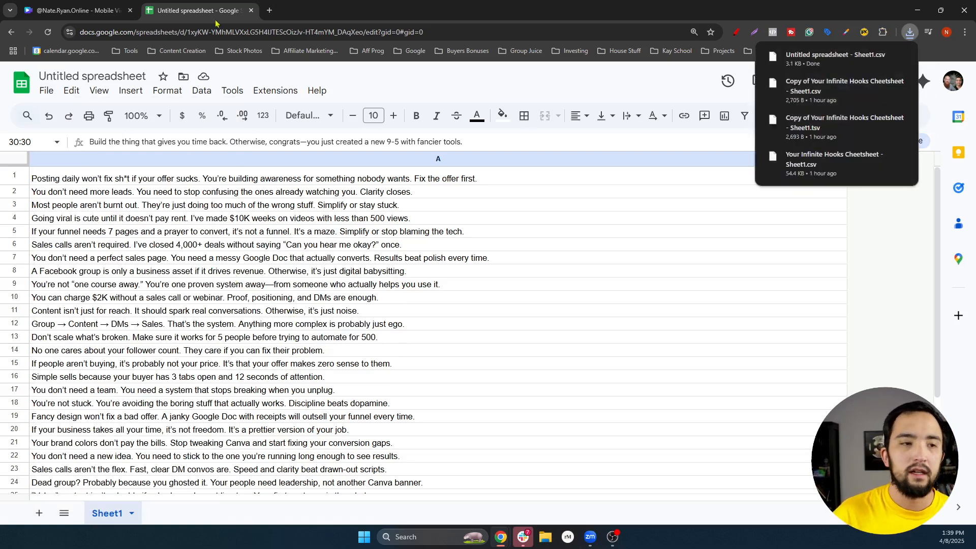
pyautogui.click(80, 8)
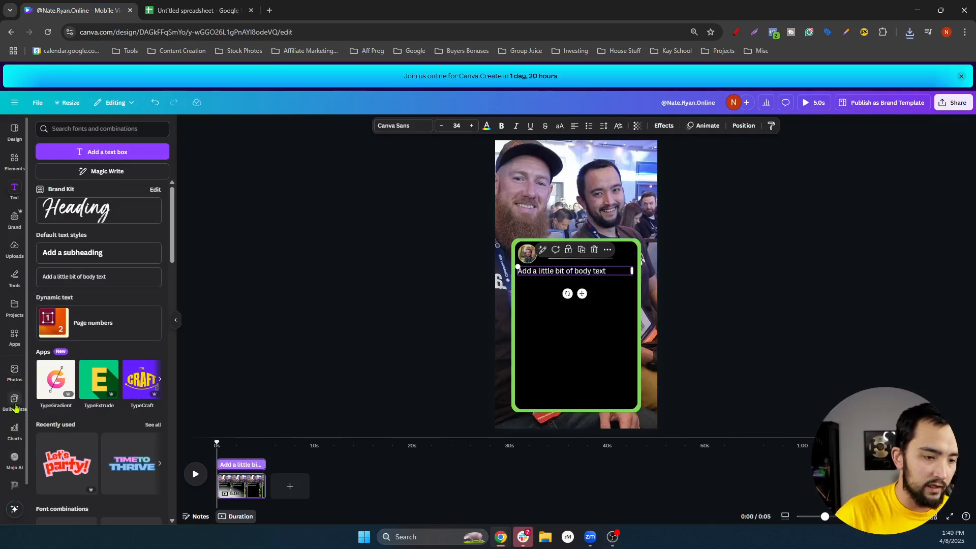
# Upload 'Untitled spreadsheet - Sheet1.csv' from Downloads as the Bulk create data source
pyautogui.click(15, 402)
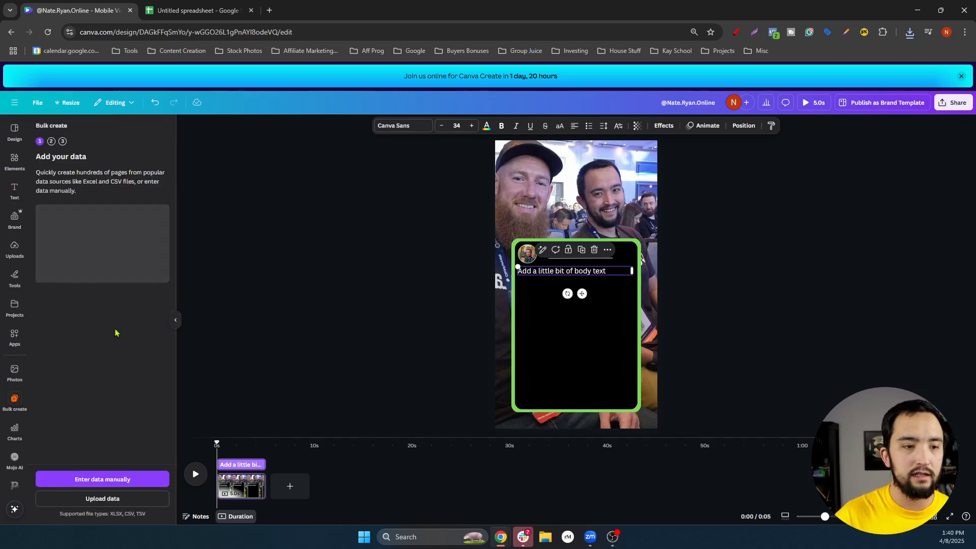
pyautogui.click(107, 502)
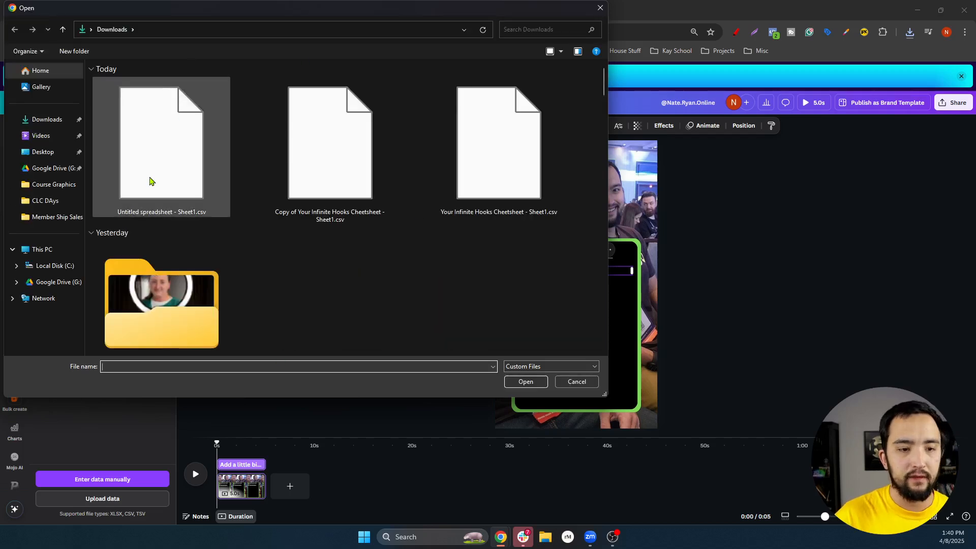
pyautogui.doubleClick(179, 163)
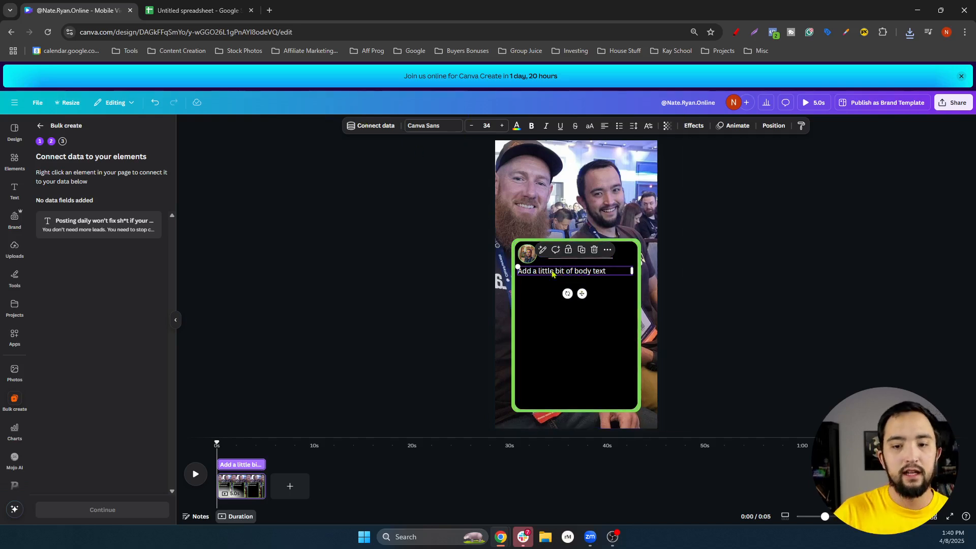
# Connect the body text placeholder to the CSV's lines data field
pyautogui.doubleClick(568, 273)
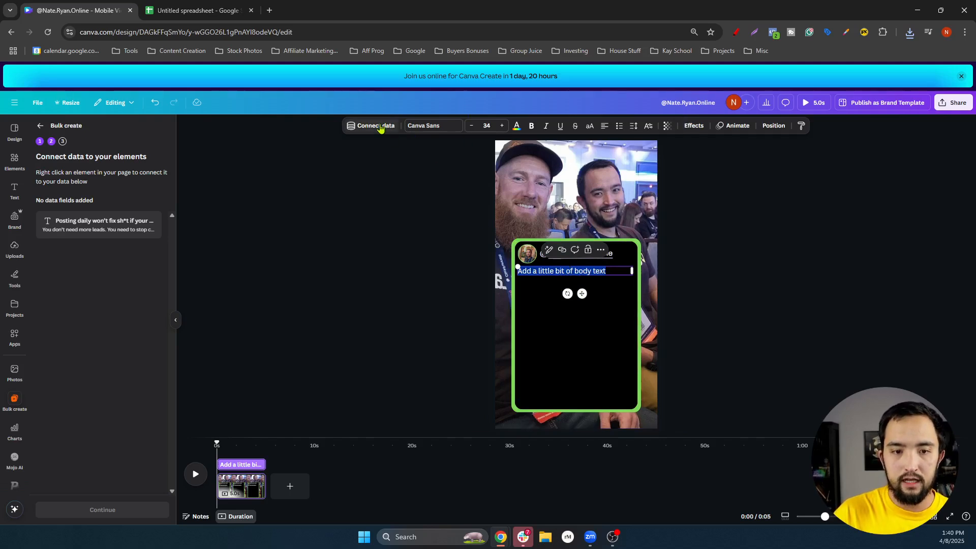
pyautogui.click(380, 127)
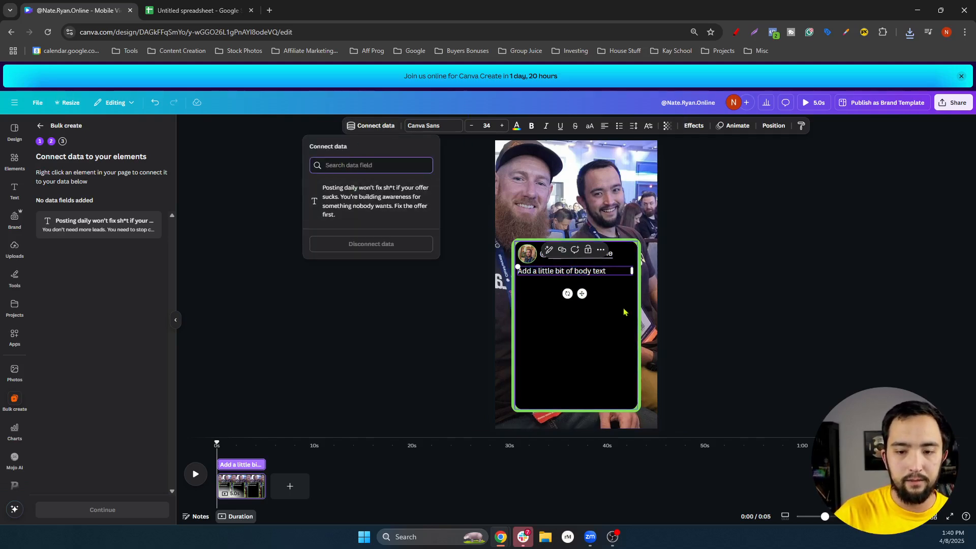
pyautogui.press('Escape')
pyautogui.press('Escape')
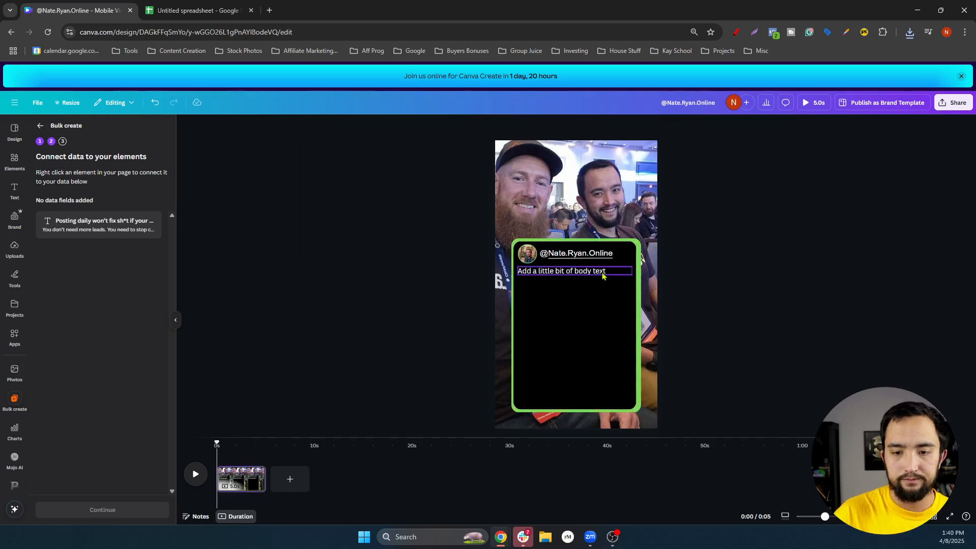
pyautogui.click(603, 275)
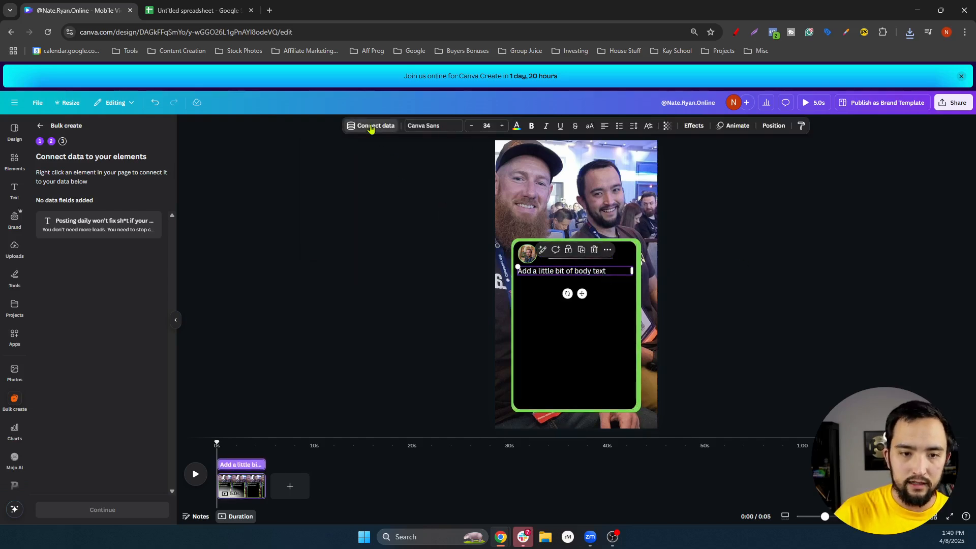
pyautogui.click(371, 128)
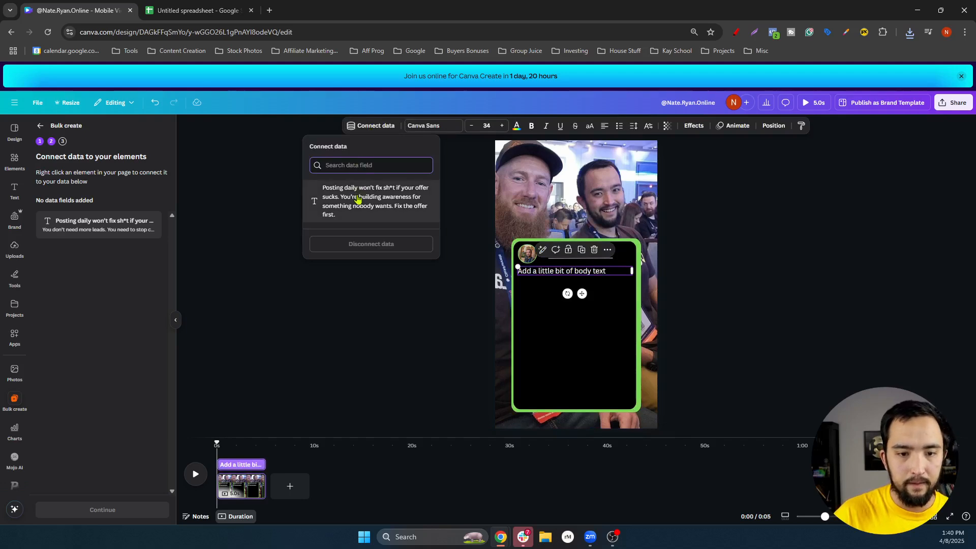
pyautogui.click(359, 199)
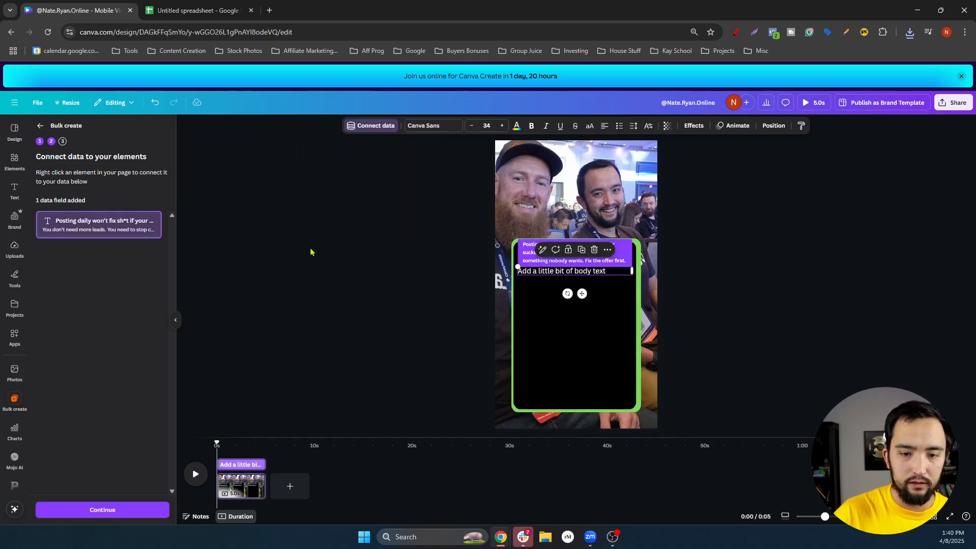
# Continue and generate 29 designs from the spreadsheet rows
pyautogui.click(113, 511)
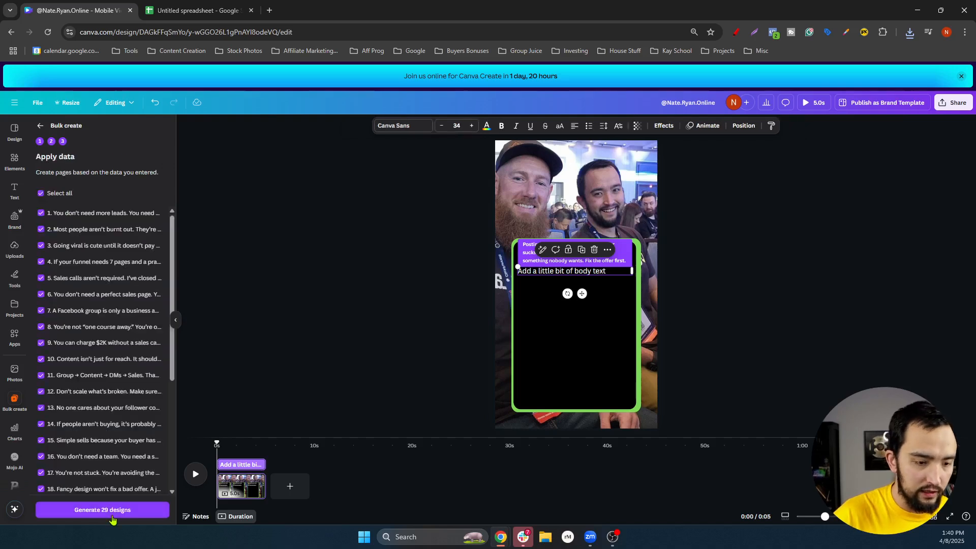
pyautogui.scroll(-1, 117, 525)
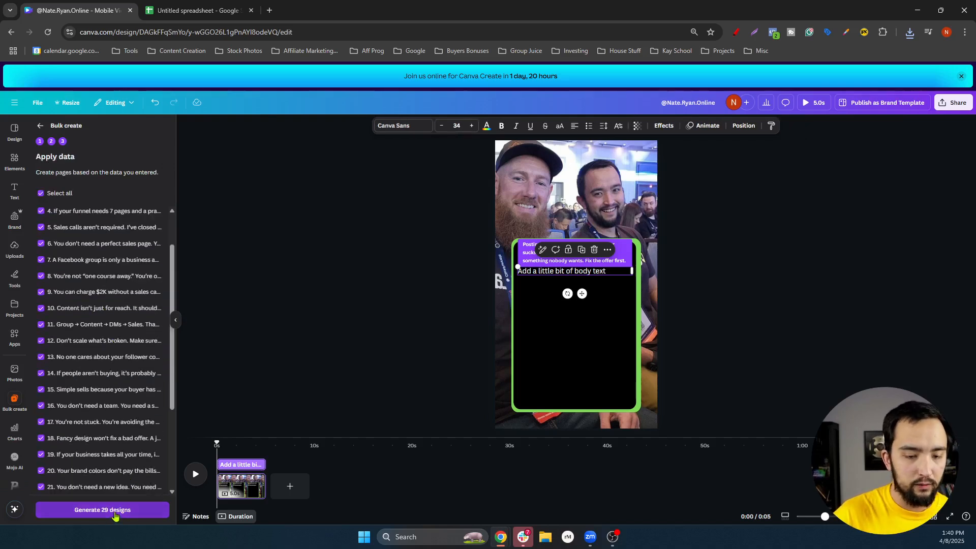
pyautogui.click(114, 512)
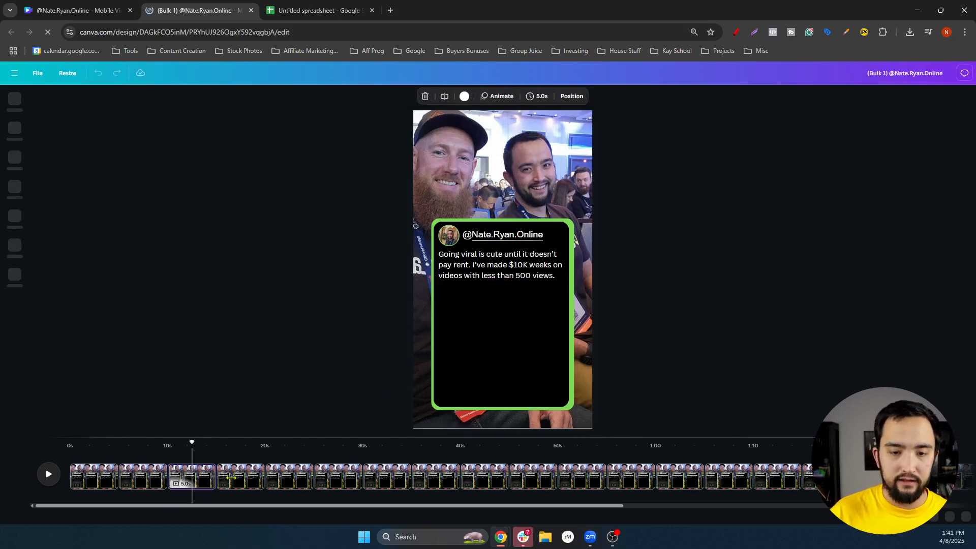
# Preview the fourth page of the newly generated Bulk 1 video
pyautogui.click(245, 486)
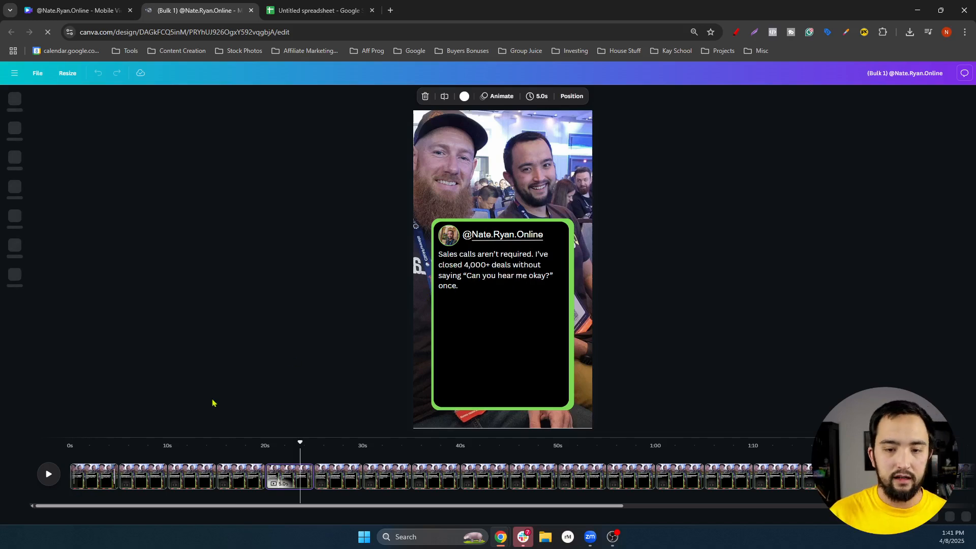
# Enlarge the 'You don't need more leads' line to font size 63
pyautogui.click(476, 275)
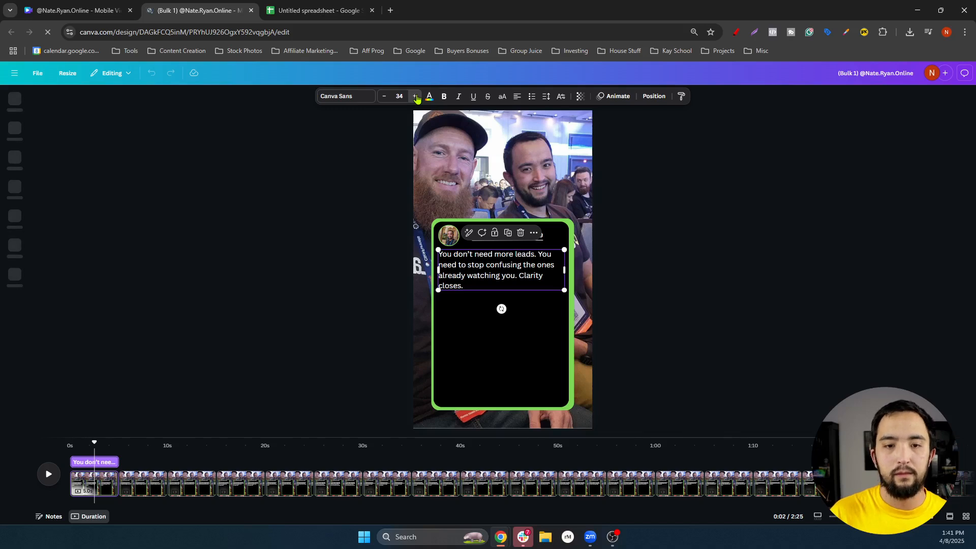
pyautogui.click(416, 97)
pyautogui.click(417, 97)
pyautogui.click(416, 97)
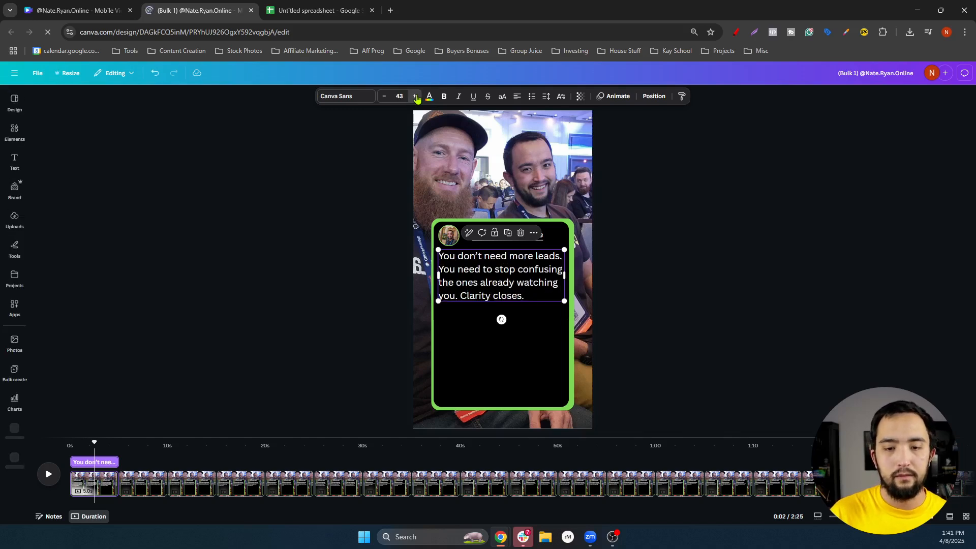
pyautogui.click(416, 96)
pyautogui.click(416, 97)
pyautogui.click(417, 96)
pyautogui.click(417, 97)
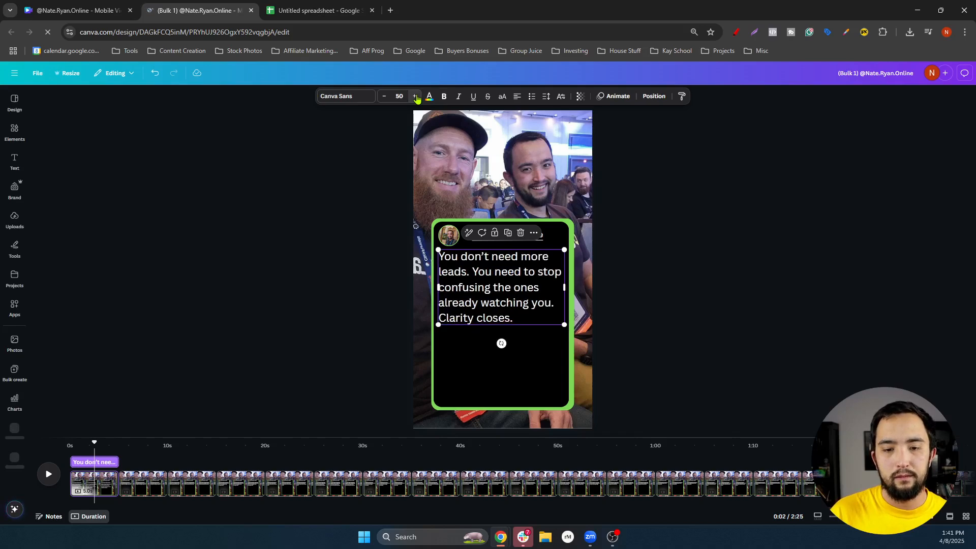
pyautogui.click(416, 96)
pyautogui.click(416, 97)
pyautogui.click(417, 96)
pyautogui.click(416, 96)
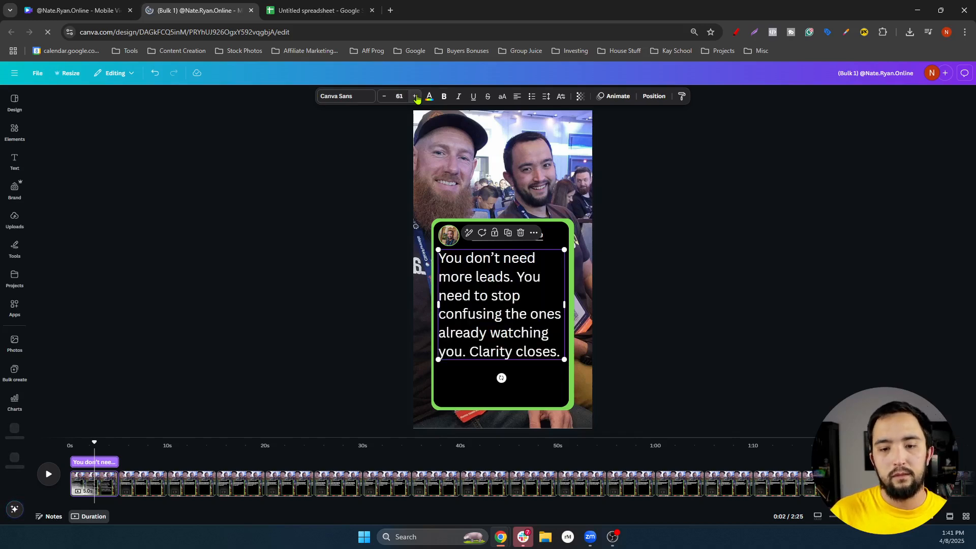
pyautogui.click(416, 97)
pyautogui.click(417, 97)
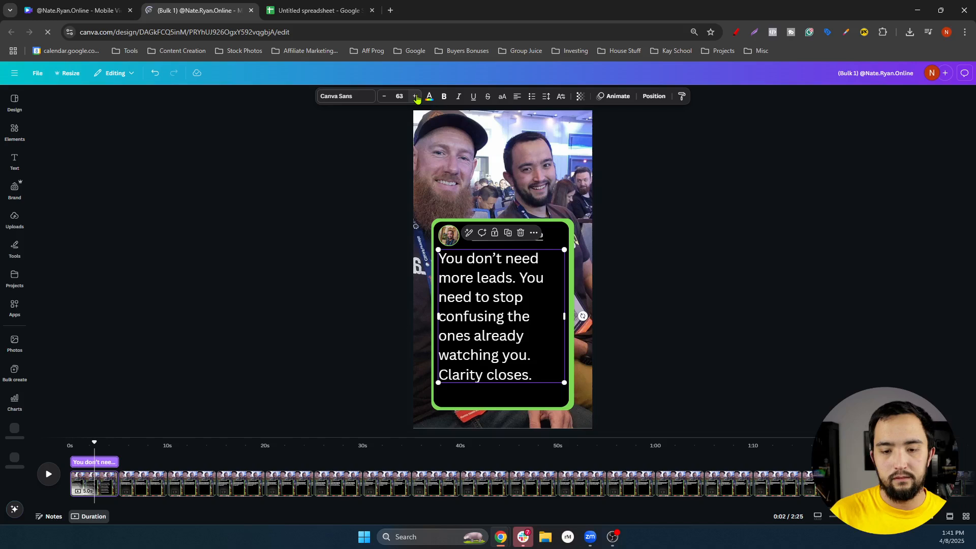
pyautogui.click(884, 244)
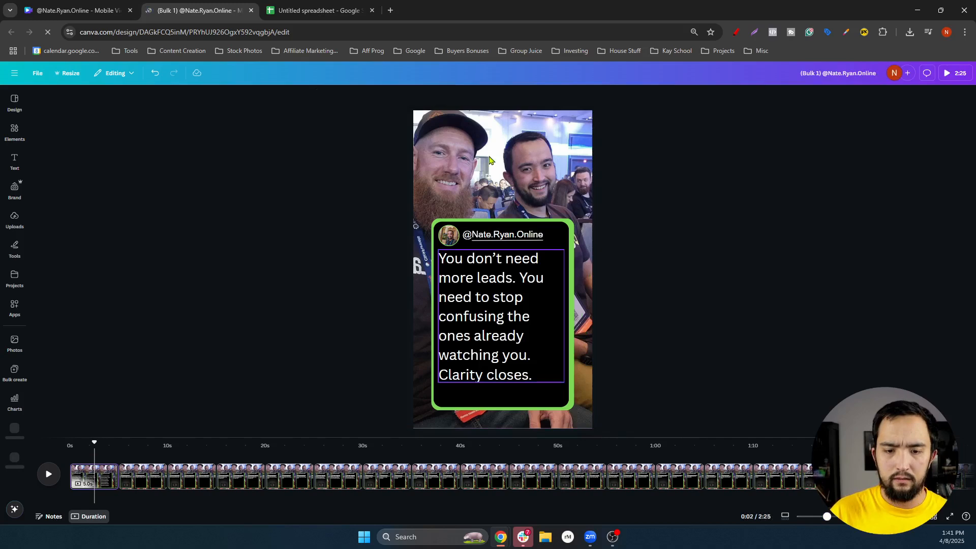
# Make the line bold and italic and centre-align it in the card
pyautogui.click(479, 317)
pyautogui.doubleClick(479, 316)
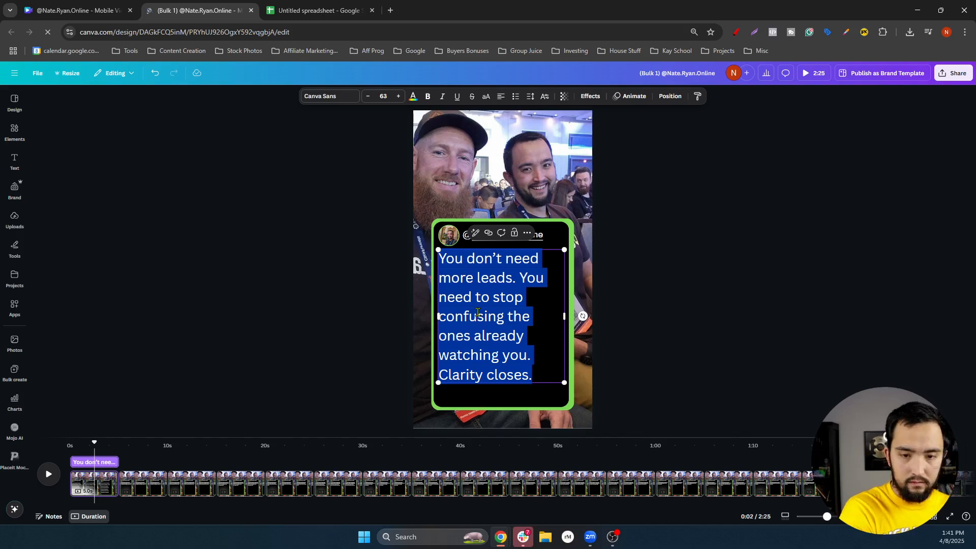
pyautogui.hotkey('ctrl', 'b')
pyautogui.hotkey('ctrl', 'i')
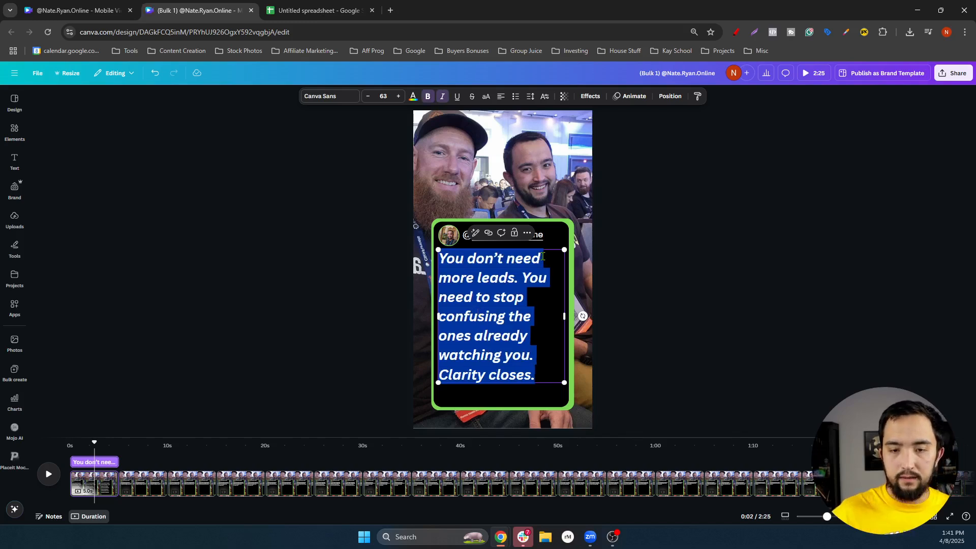
pyautogui.click(501, 96)
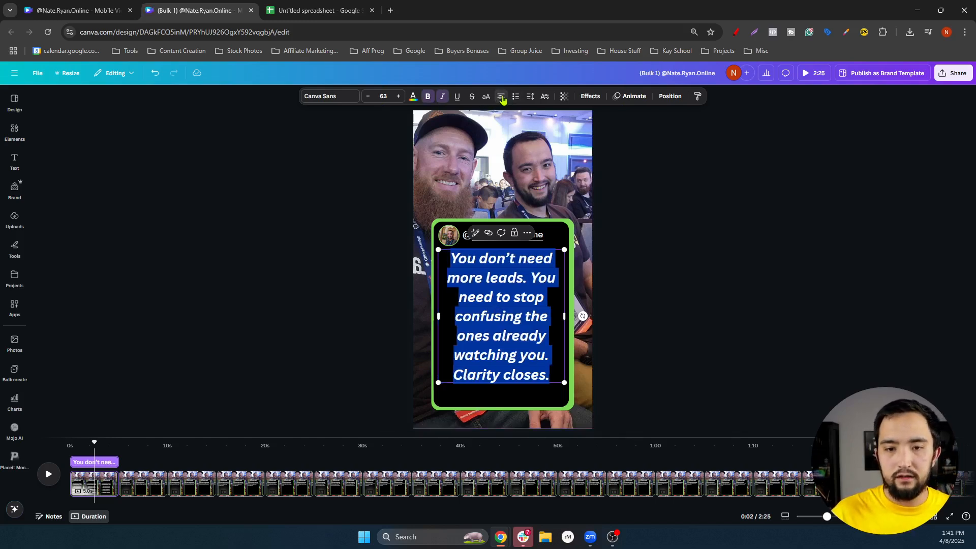
pyautogui.click(722, 301)
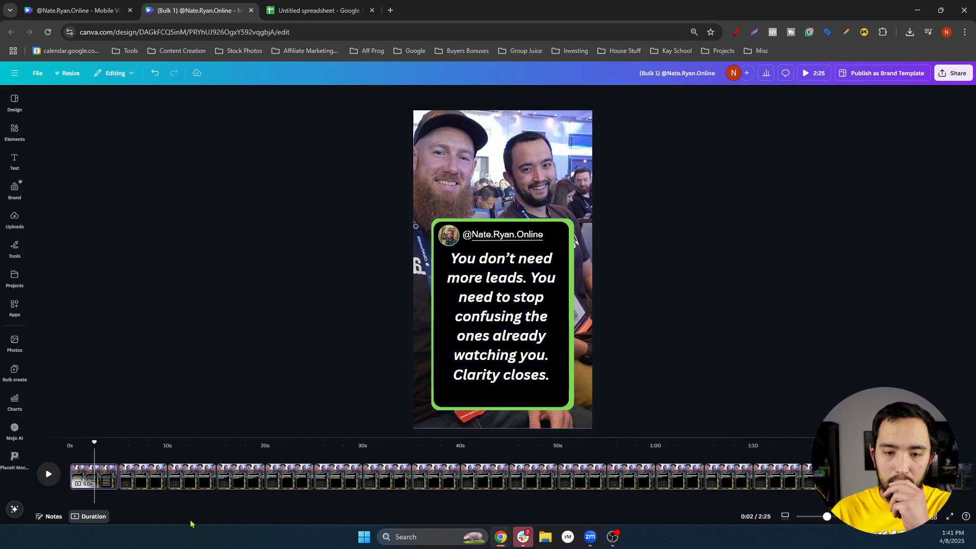
# Inspect the second page's quote, which remains small plain text
pyautogui.click(140, 481)
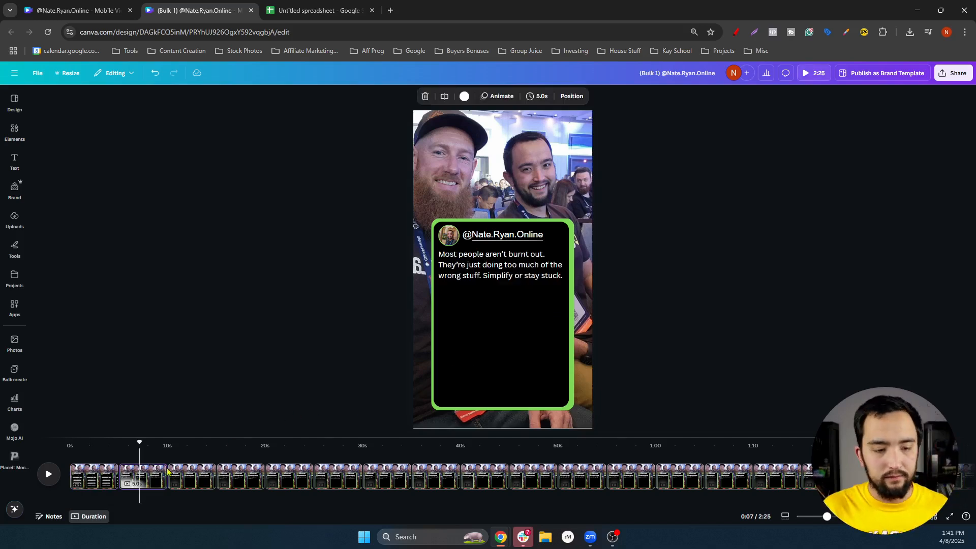
pyautogui.click(505, 270)
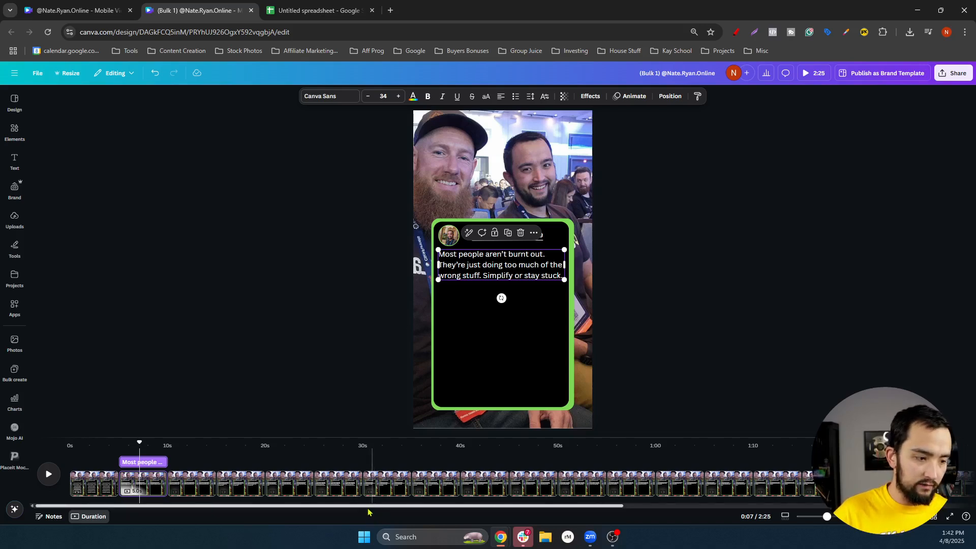
pyautogui.moveTo(483, 506); pyautogui.dragTo(719, 506)
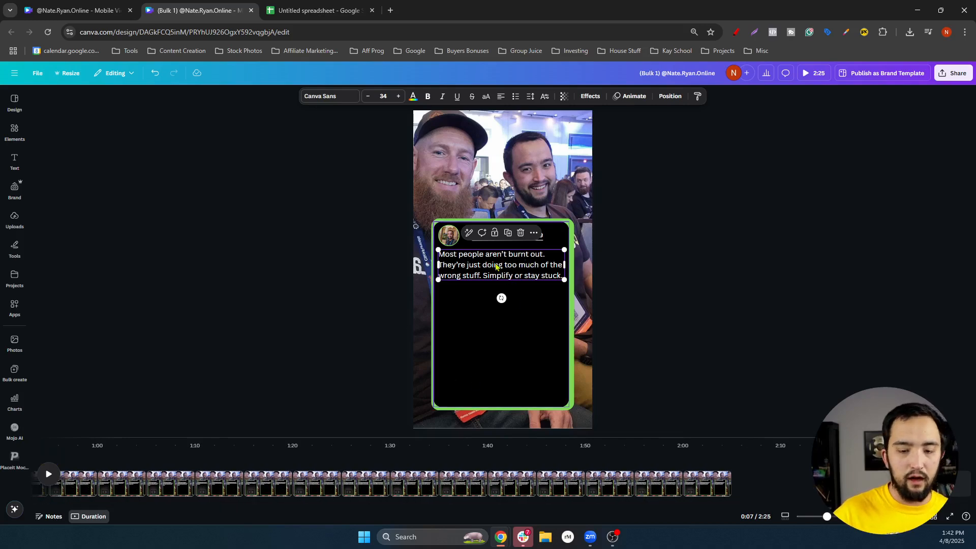
pyautogui.doubleClick(484, 264)
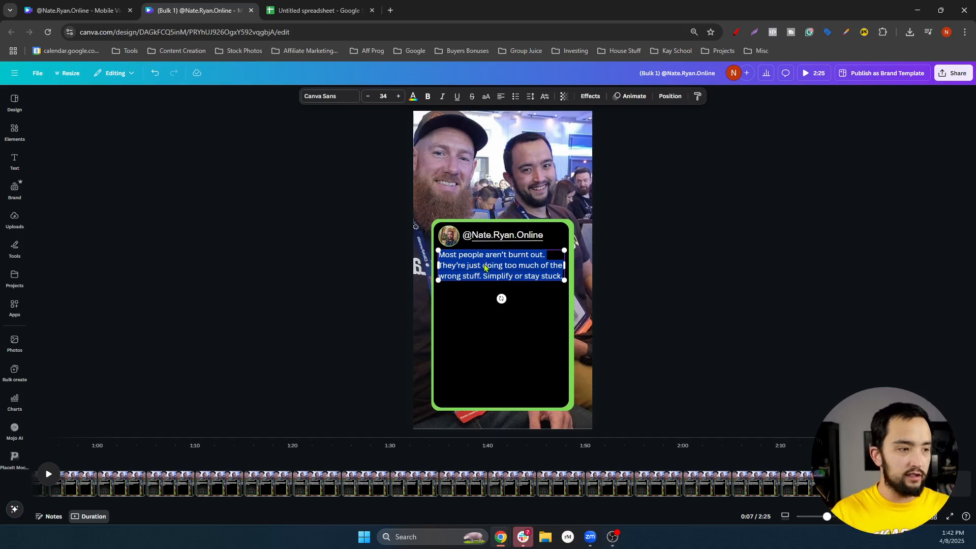
pyautogui.scroll(1, 484, 268)
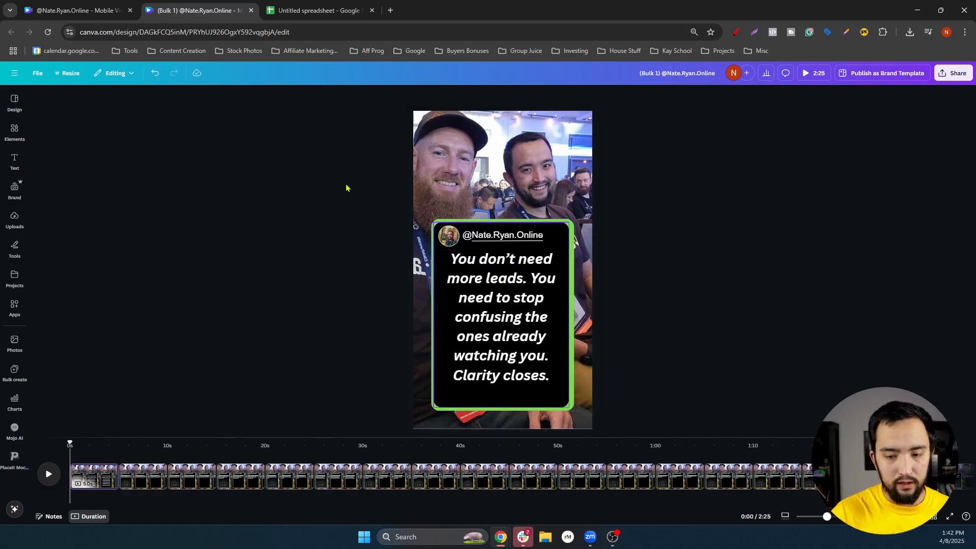
# Select the video's pages in the timeline and open their actions menu
pyautogui.click(122, 473)
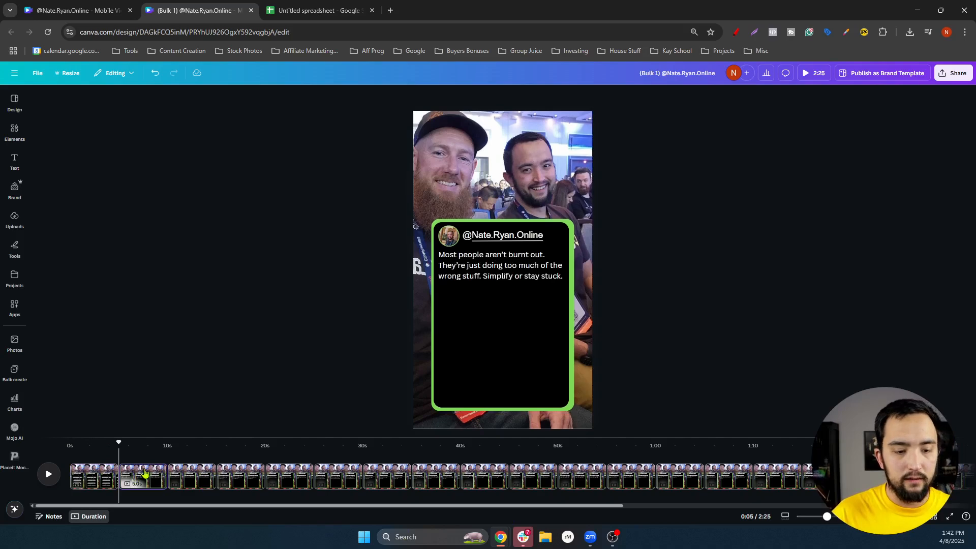
pyautogui.click(146, 508)
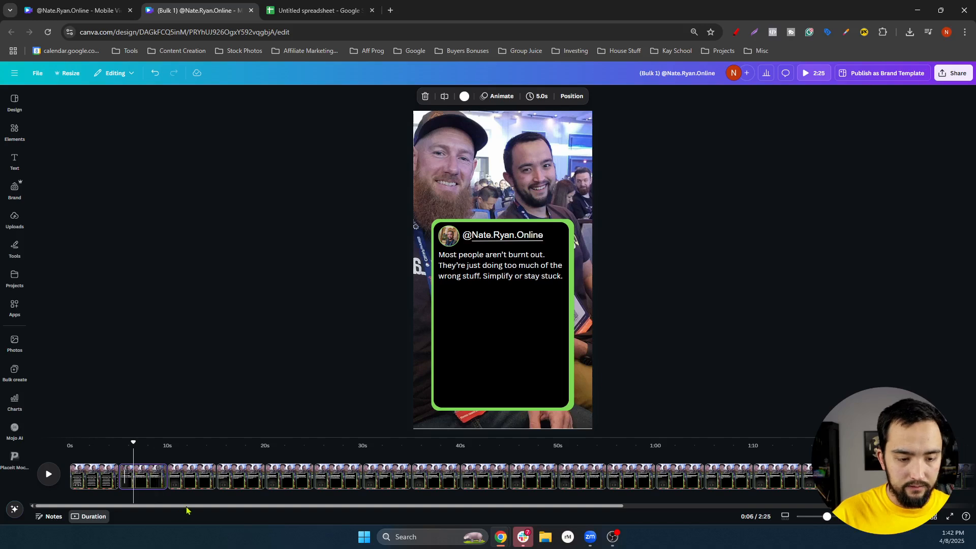
pyautogui.moveTo(187, 508); pyautogui.dragTo(865, 513)
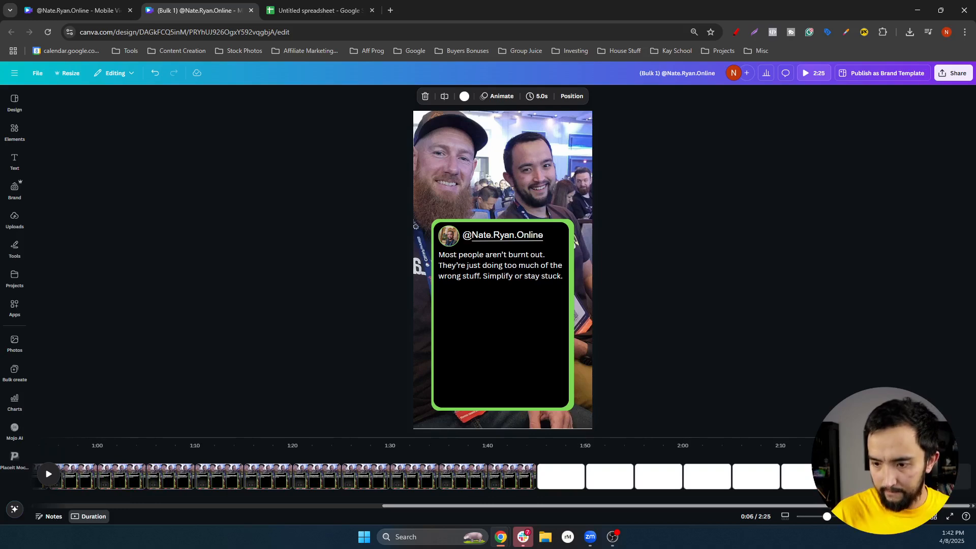
pyautogui.rightClick(903, 476)
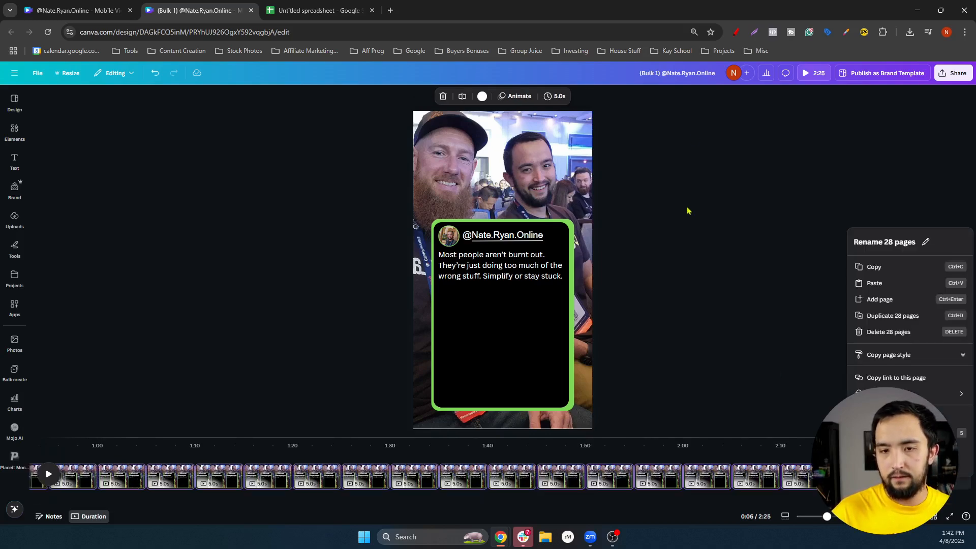
# Return to the original template, back Bulk create out to the start, and reload
pyautogui.click(77, 10)
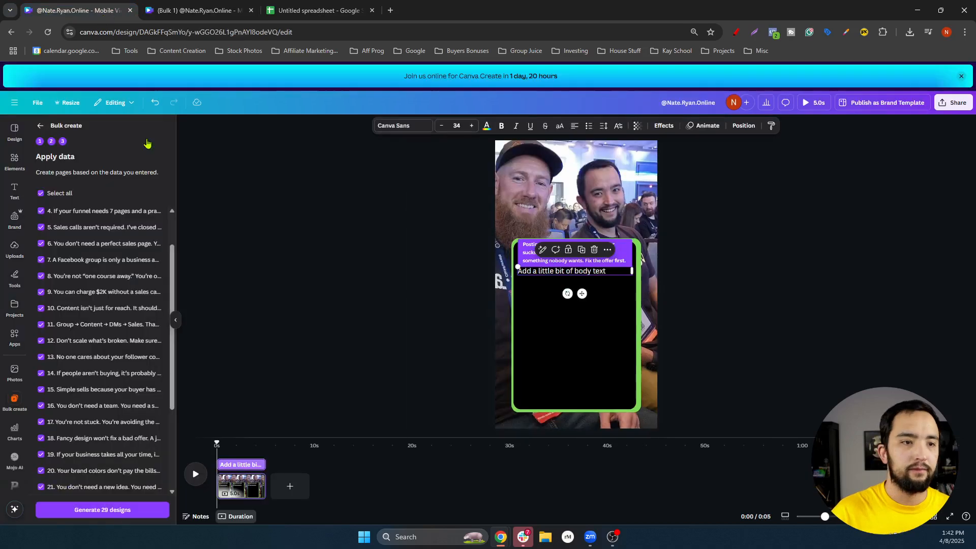
pyautogui.click(337, 265)
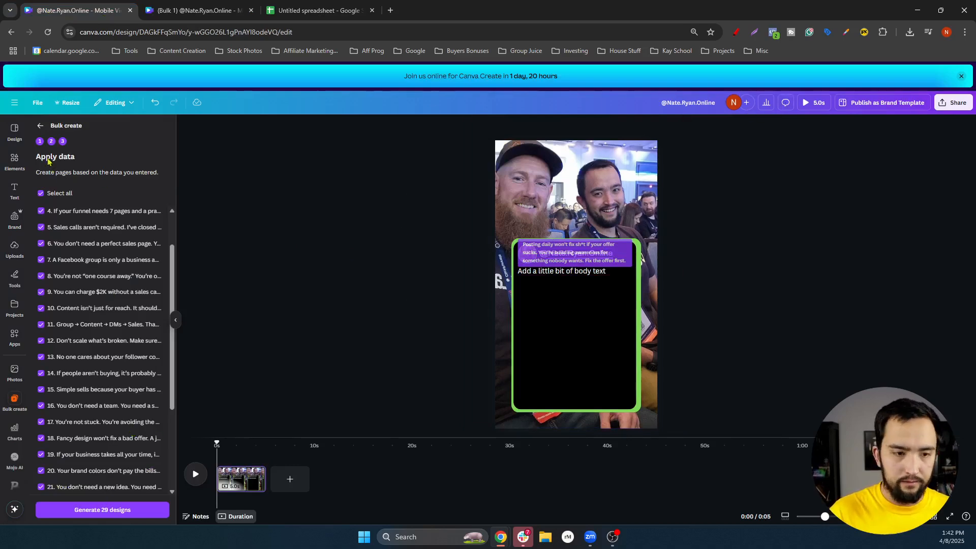
pyautogui.click(40, 127)
pyautogui.click(41, 127)
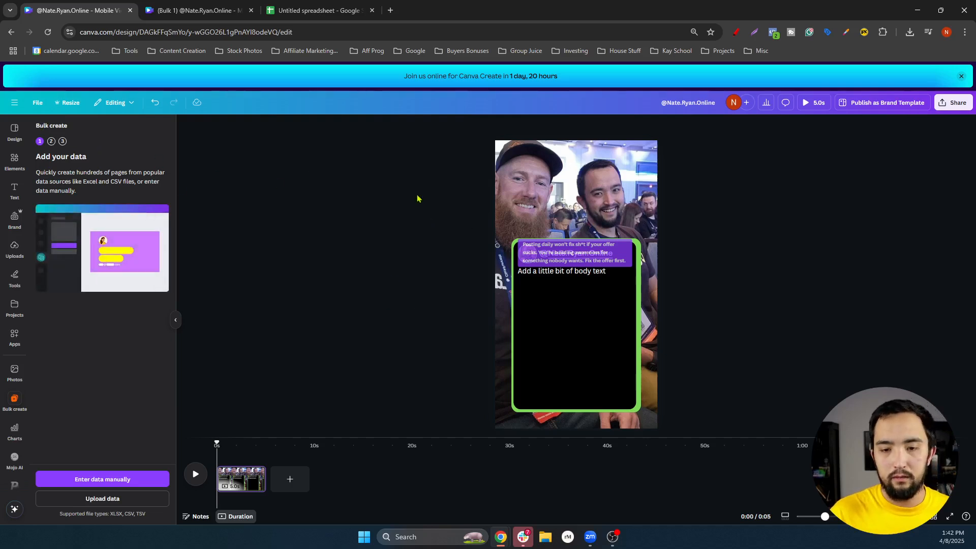
pyautogui.click(49, 33)
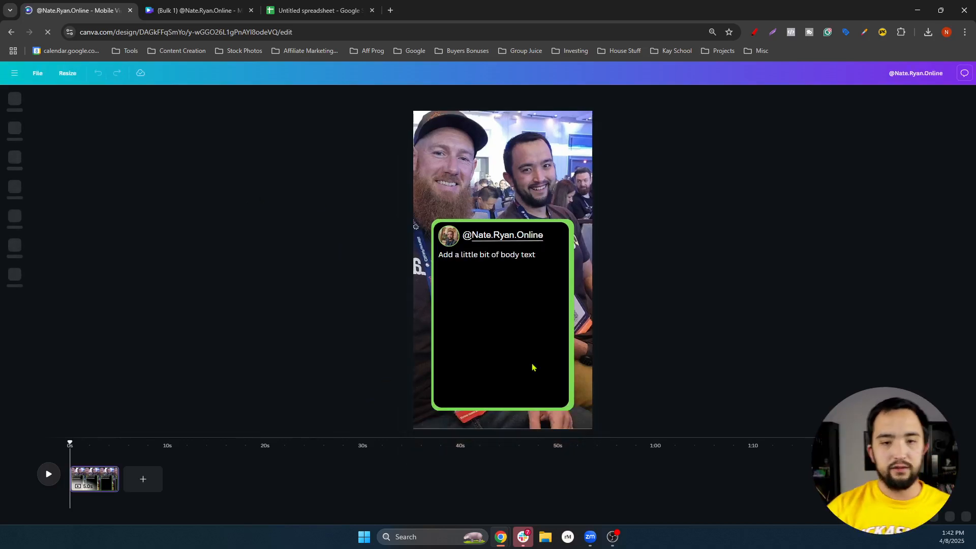
# Make 'Add a little bit of body text' bold, italic, centred and larger so it wraps onto two lines
pyautogui.click(487, 258)
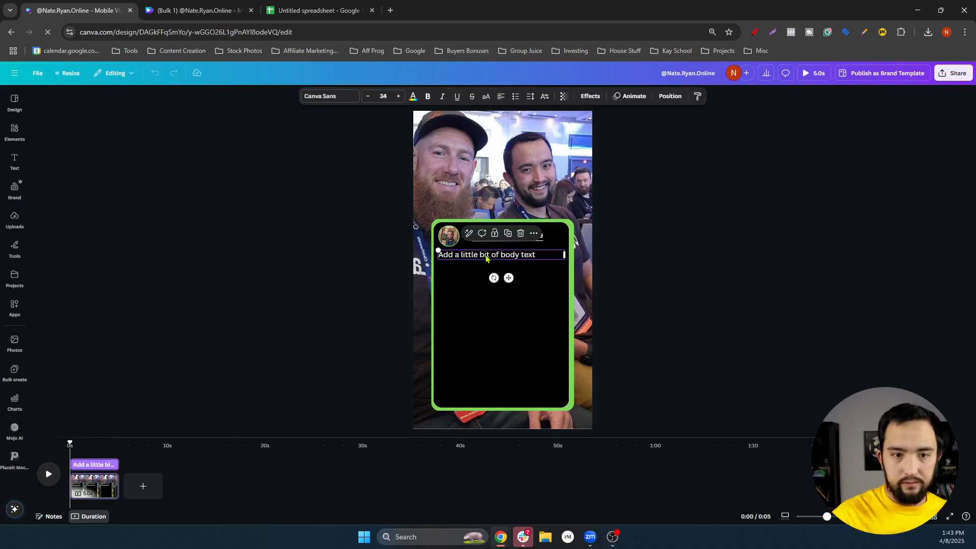
pyautogui.click(486, 256)
pyautogui.hotkey('ctrl', 'b')
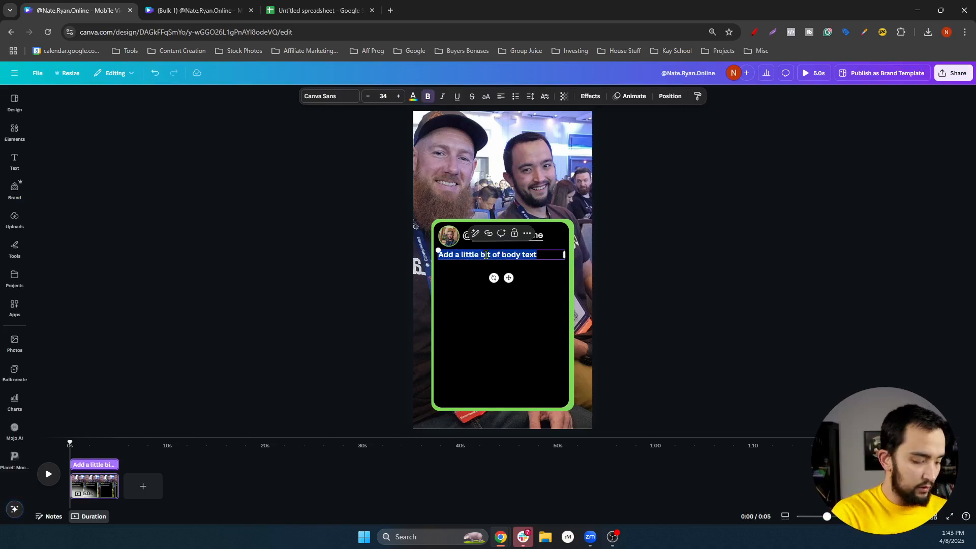
pyautogui.hotkey('ctrl', 'i')
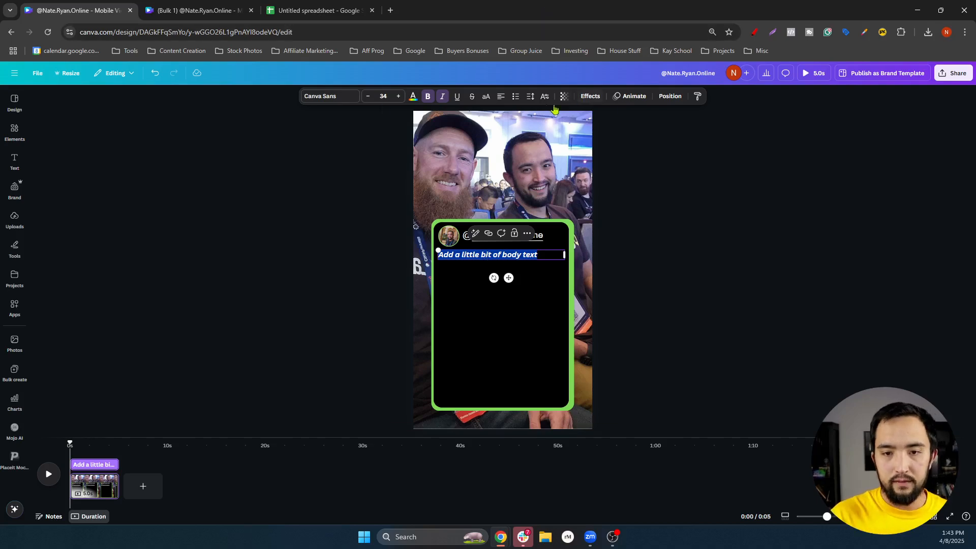
pyautogui.click(499, 99)
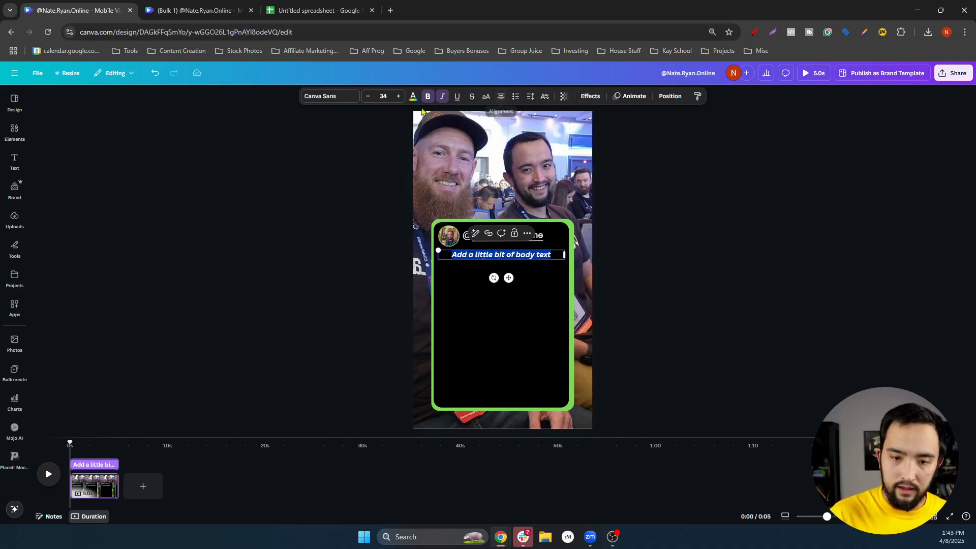
pyautogui.click(380, 96)
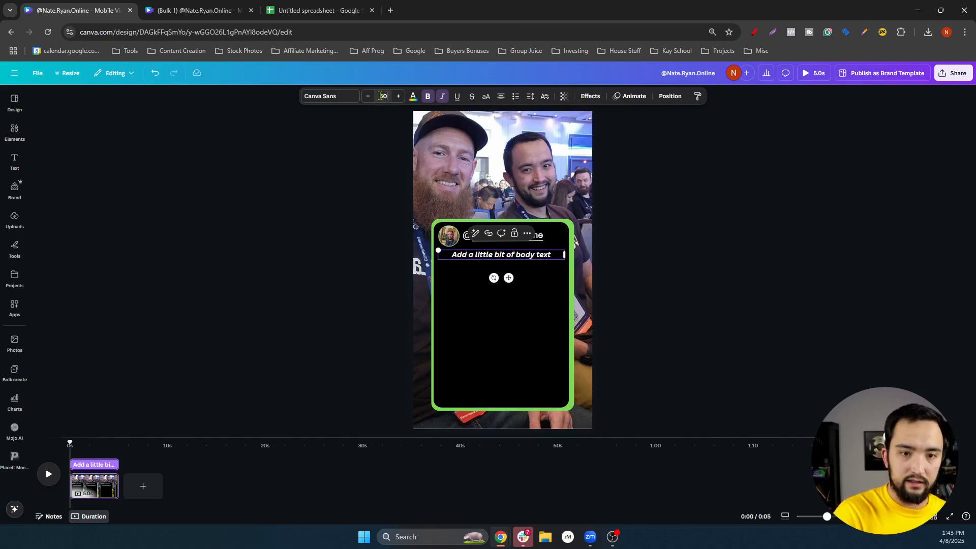
pyautogui.press('Return')
pyautogui.click(812, 283)
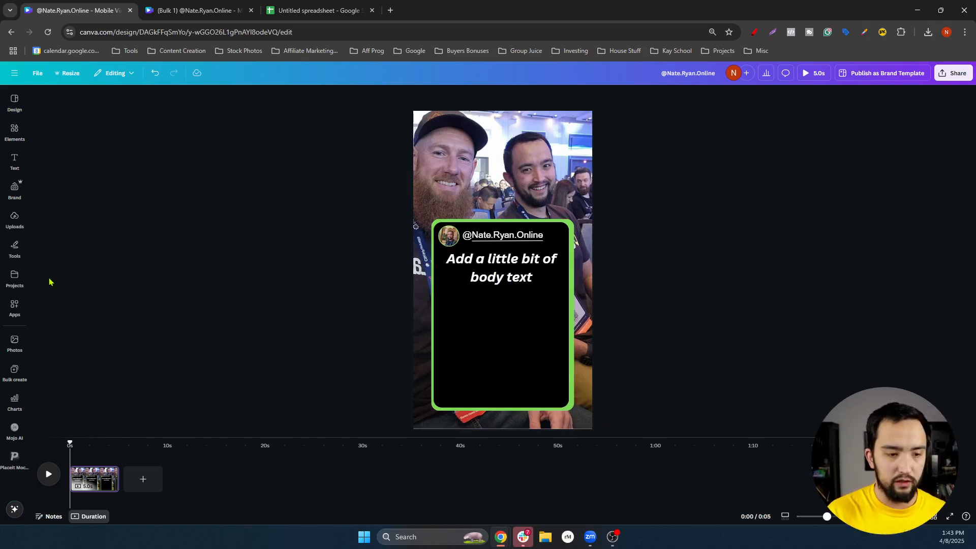
# With the body text selected, upload 'Untitled spreadsheet - Sheet1.csv' in Bulk create
pyautogui.click(15, 370)
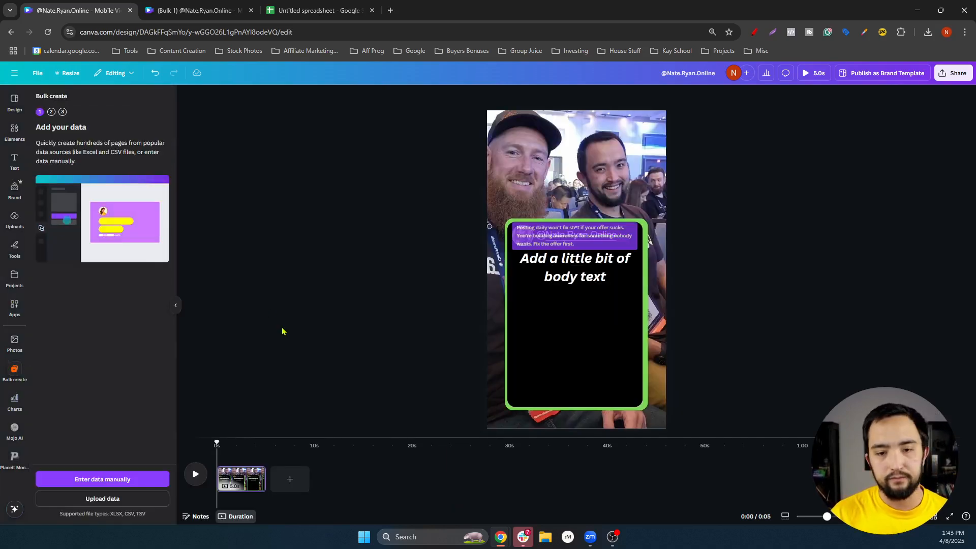
pyautogui.click(584, 268)
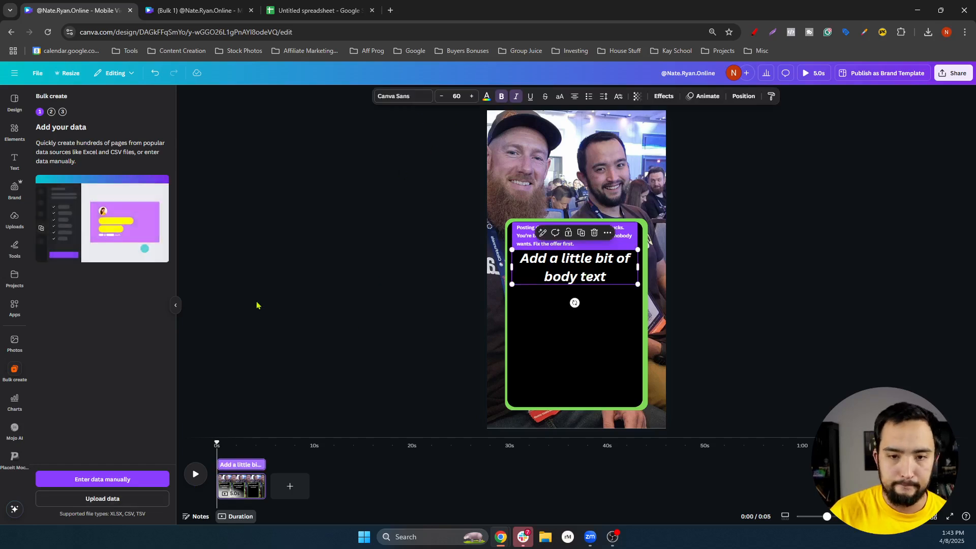
pyautogui.click(121, 501)
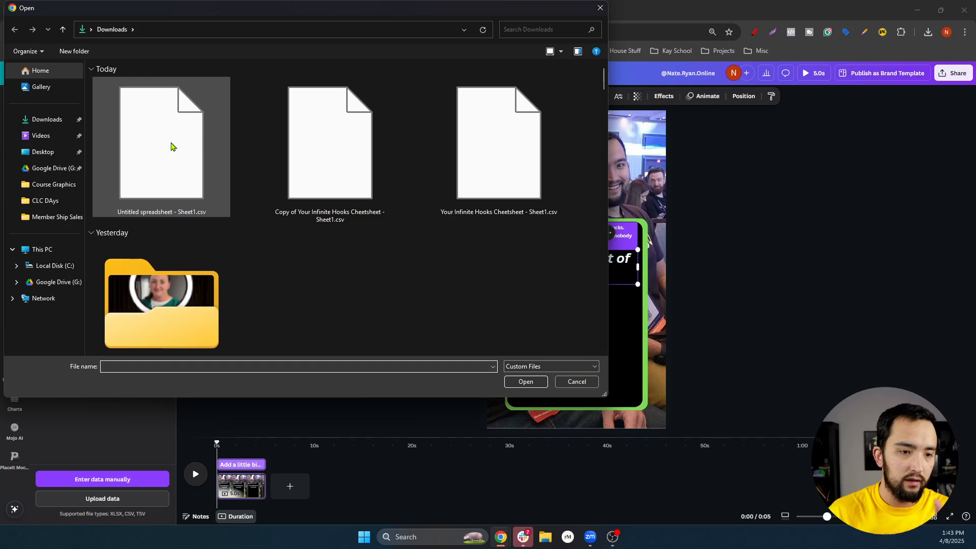
pyautogui.click(170, 147)
pyautogui.doubleClick(170, 147)
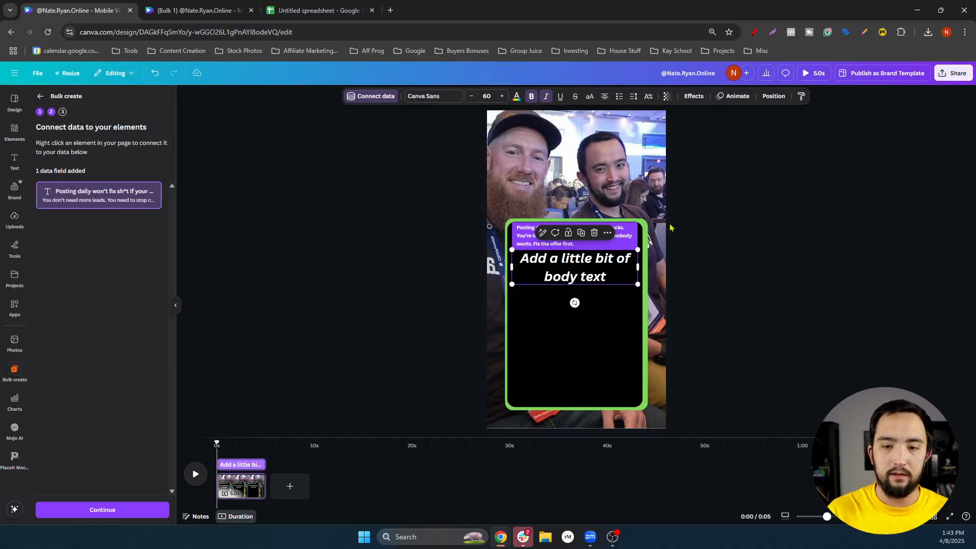
# Link the body text to the CSV data field and generate 29 designs
pyautogui.click(369, 97)
pyautogui.click(370, 174)
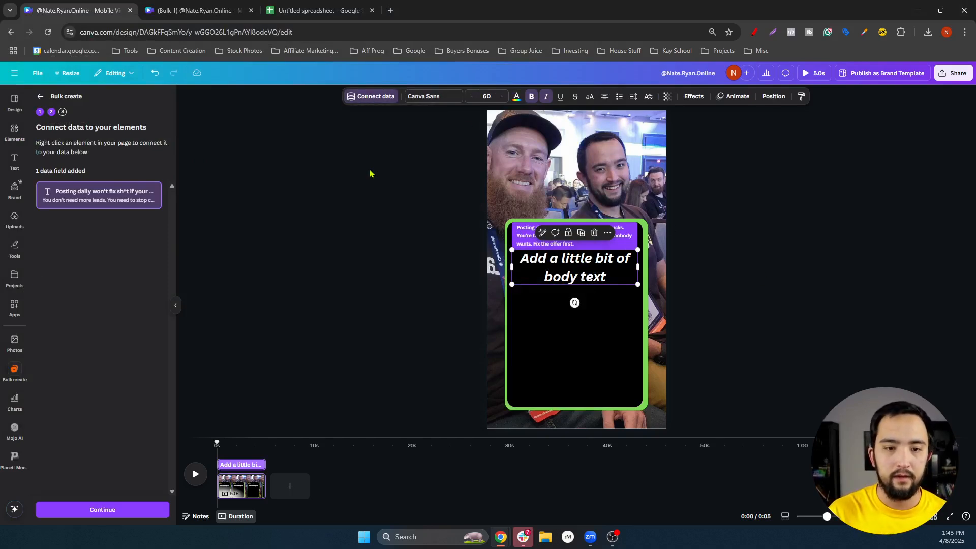
pyautogui.click(121, 510)
pyautogui.scroll(-5, 120, 473)
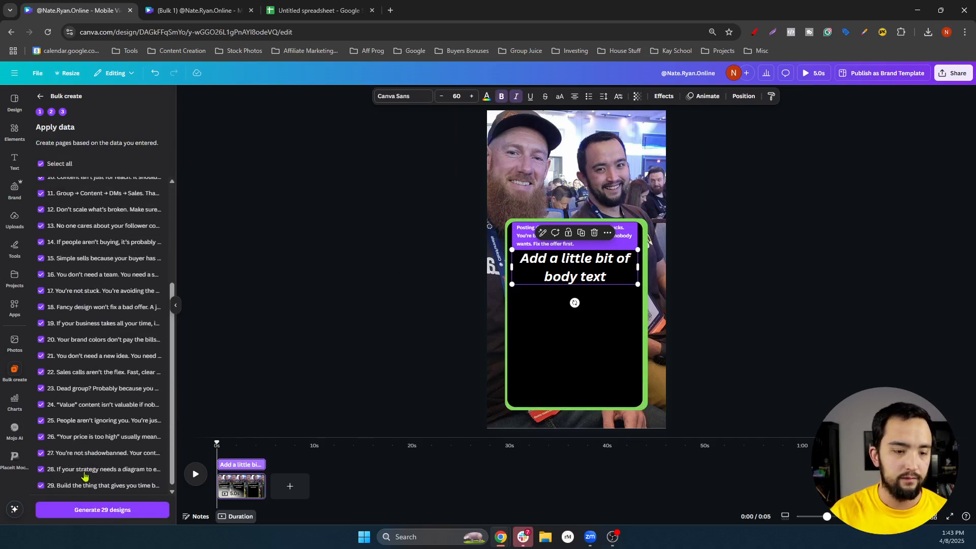
pyautogui.click(112, 511)
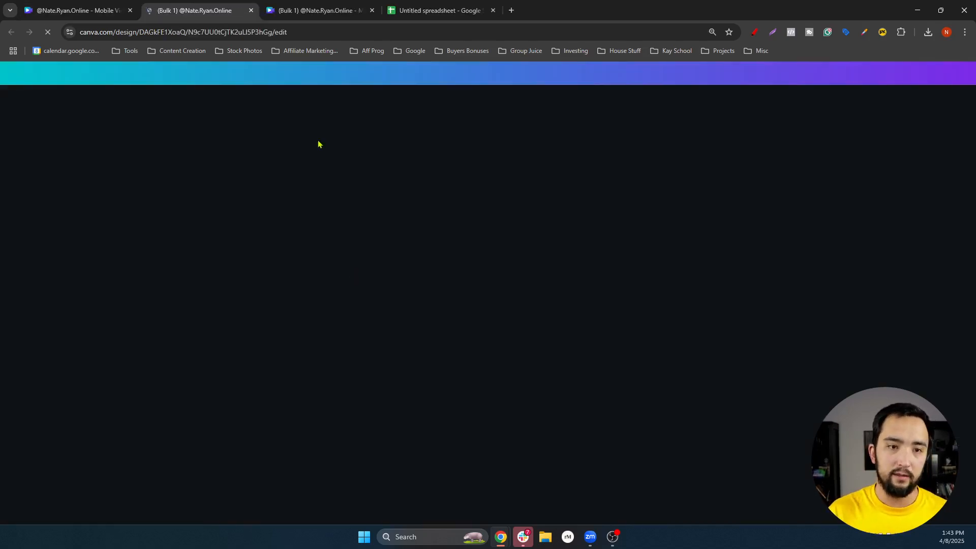
# Review the regenerated quote pages, from the funnel quote through 'If people aren't buying'
pyautogui.click(372, 11)
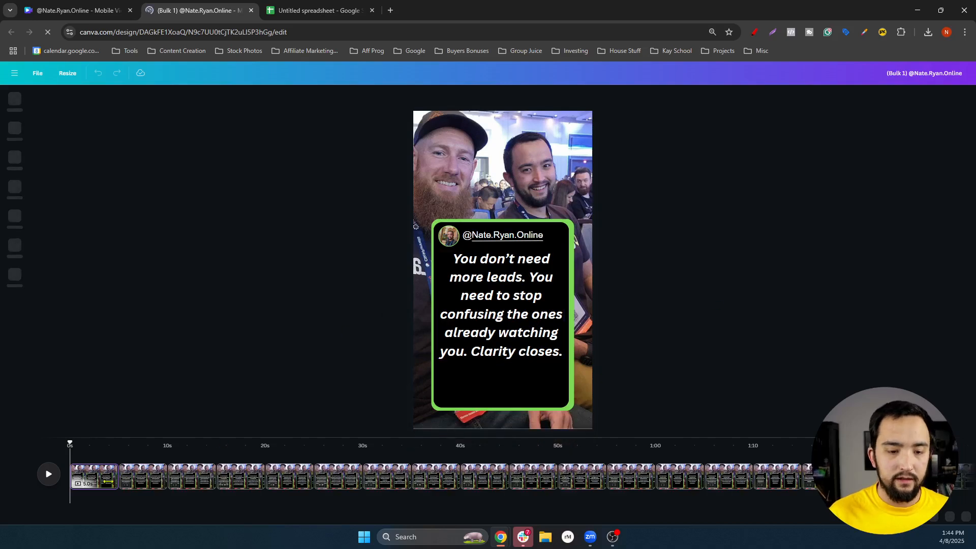
pyautogui.click(143, 487)
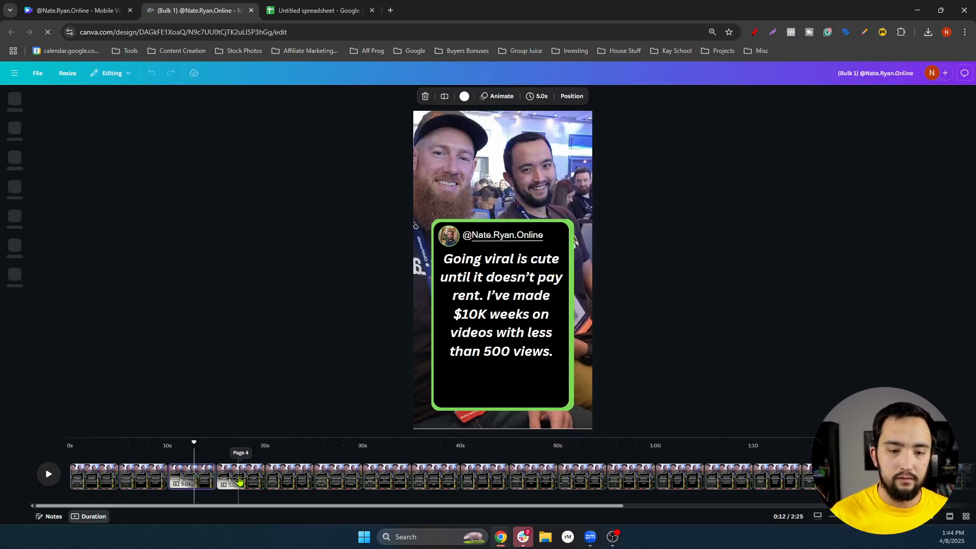
pyautogui.click(250, 480)
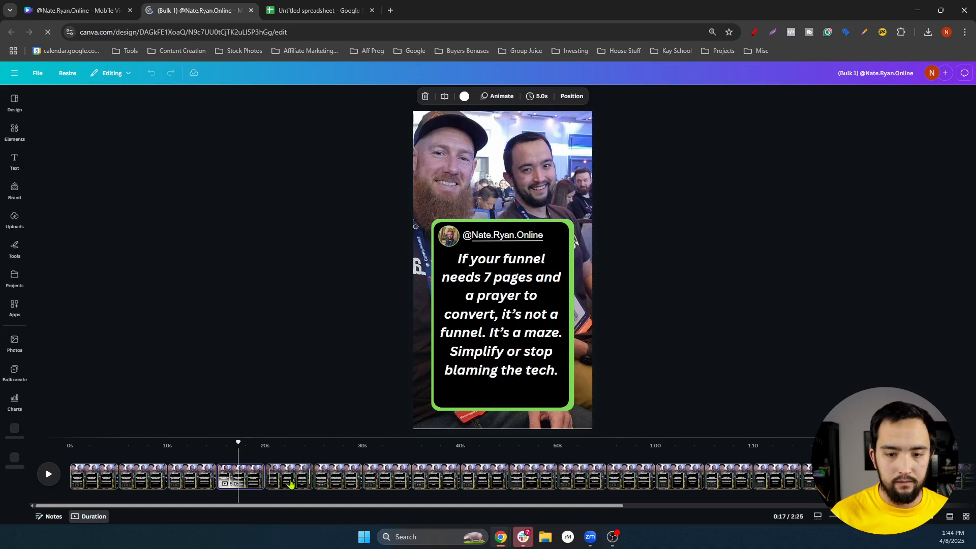
pyautogui.click(289, 479)
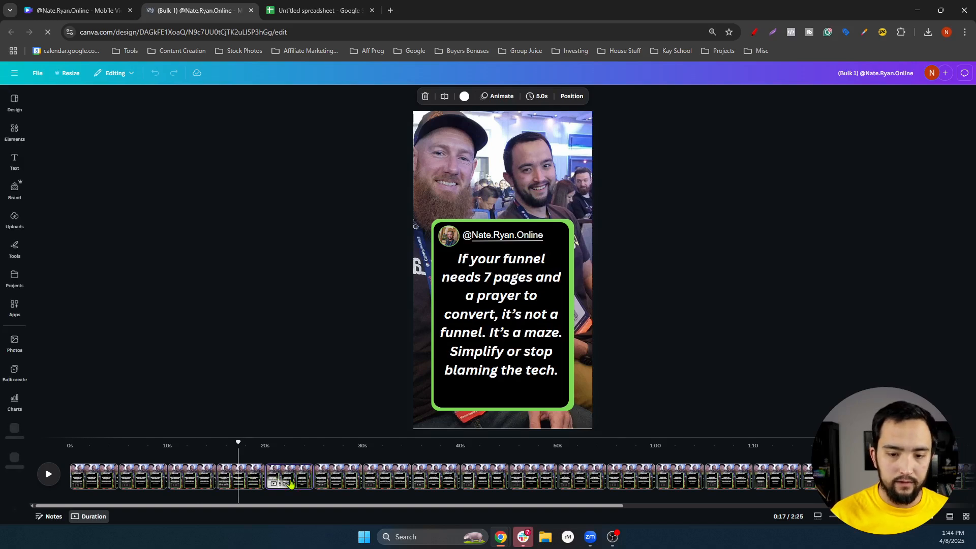
pyautogui.click(346, 477)
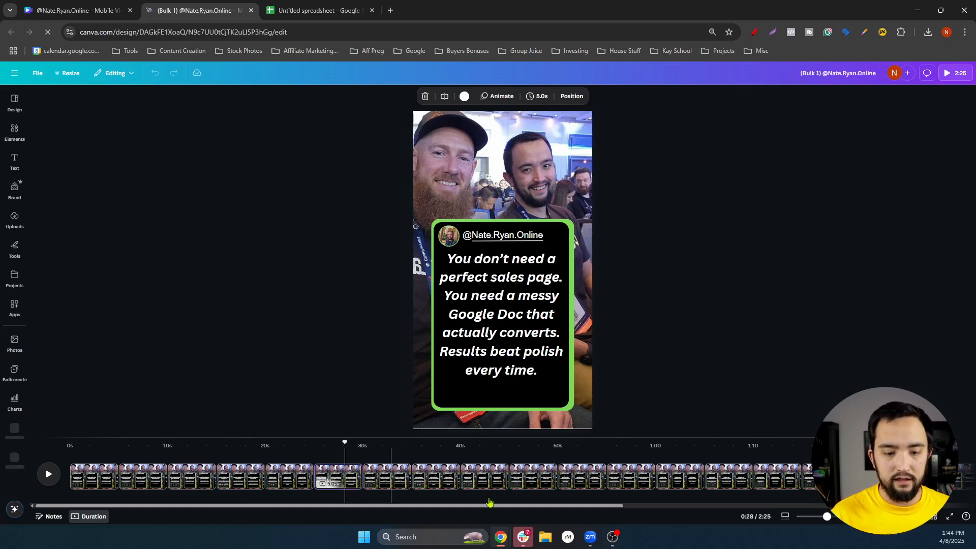
pyautogui.click(432, 488)
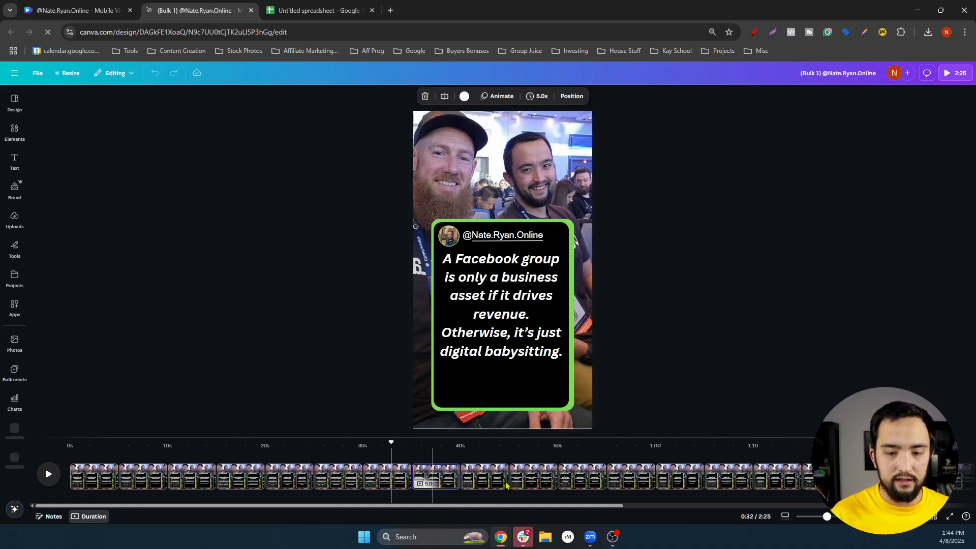
pyautogui.click(530, 479)
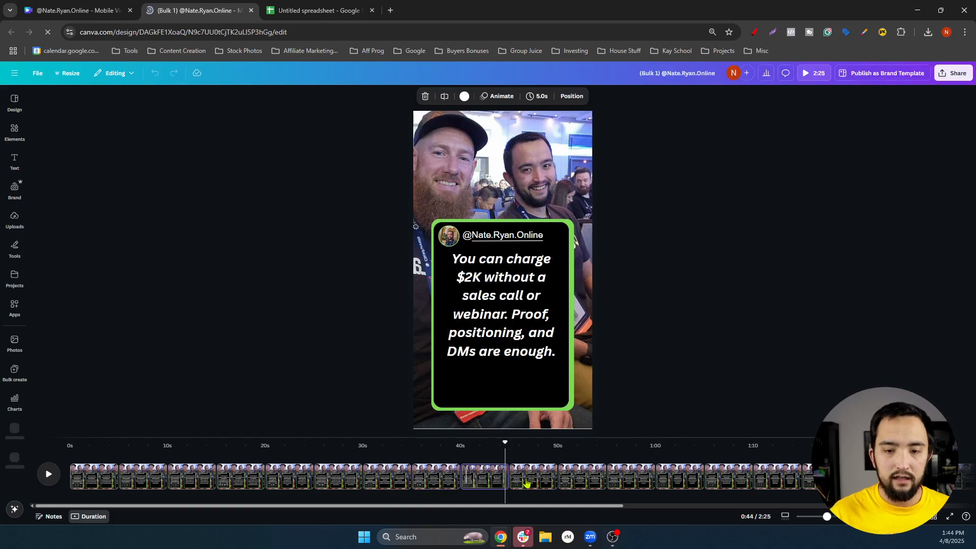
pyautogui.click(583, 486)
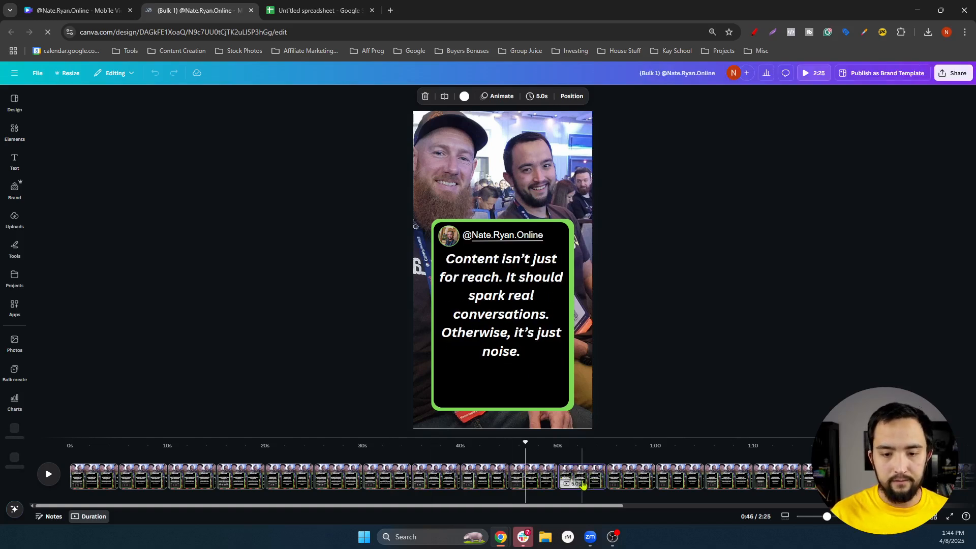
pyautogui.click(647, 482)
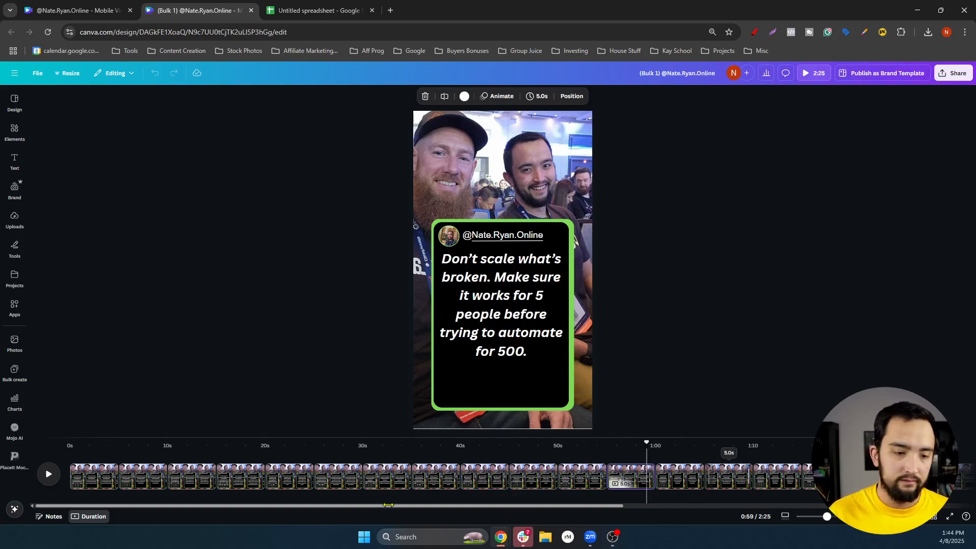
pyautogui.click(714, 478)
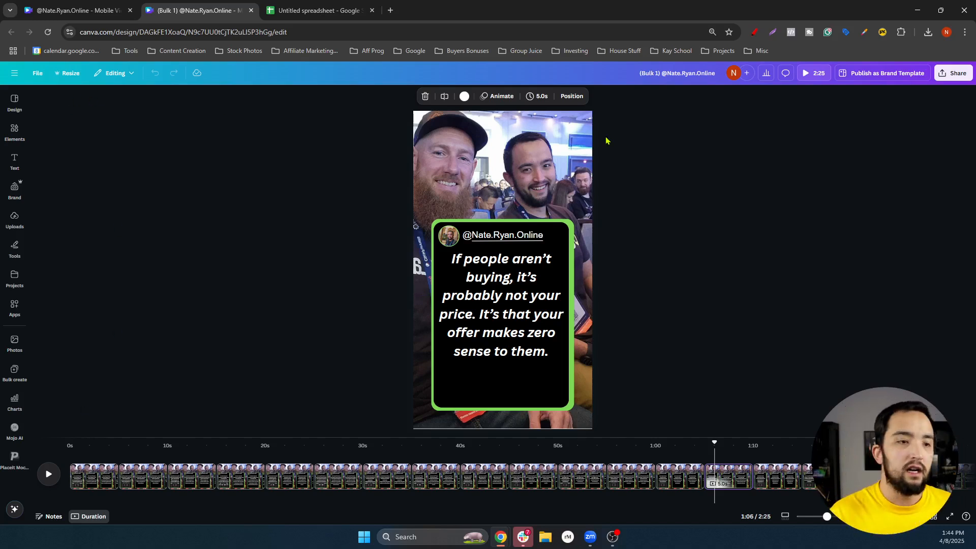
# Download all 29 pages as a 1080p MP4 video
pyautogui.click(953, 72)
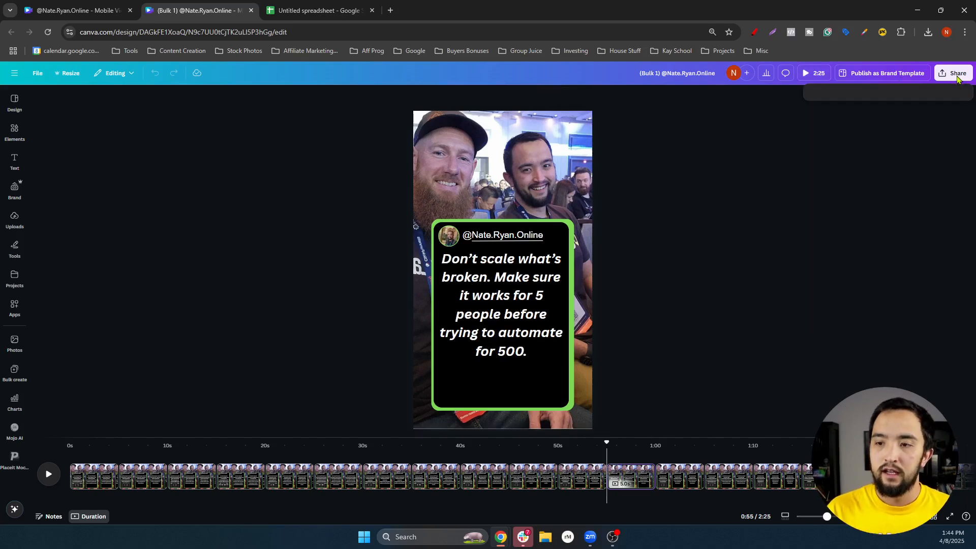
pyautogui.click(828, 246)
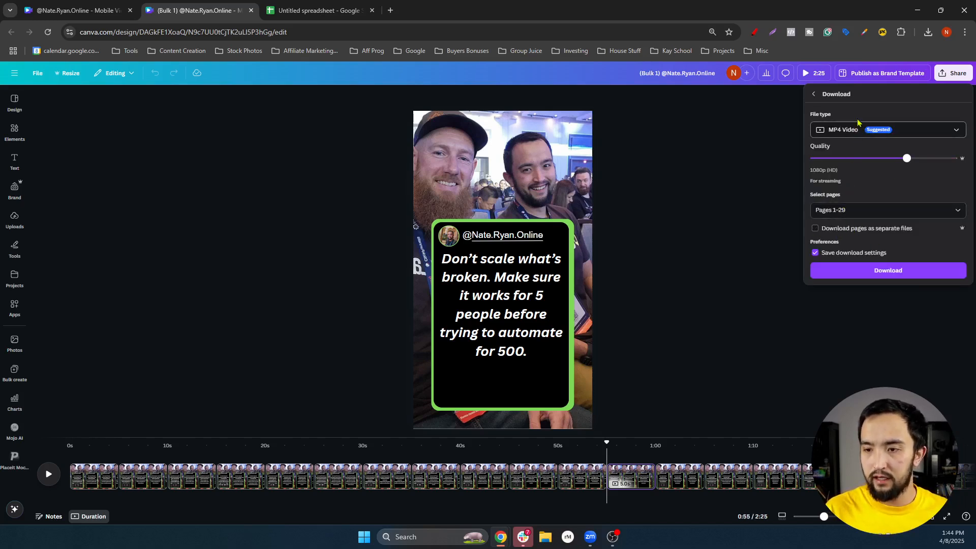
pyautogui.click(854, 280)
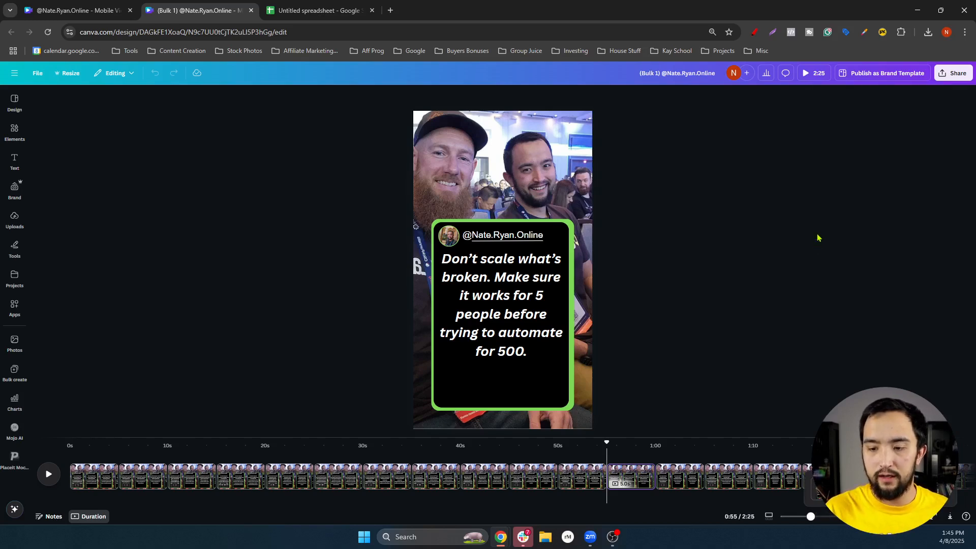
pyautogui.scroll(1, 820, 233)
pyautogui.scroll(1, 819, 233)
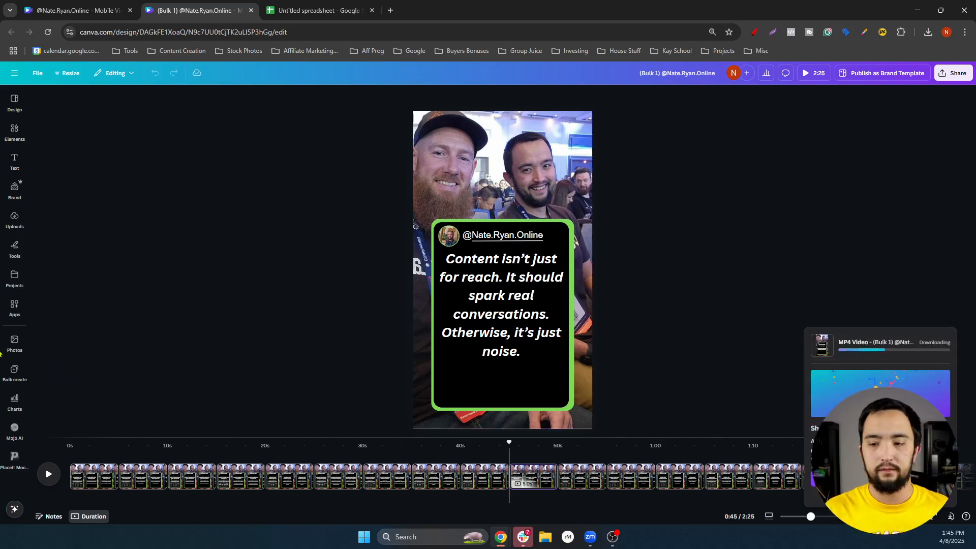
pyautogui.click(0, 426)
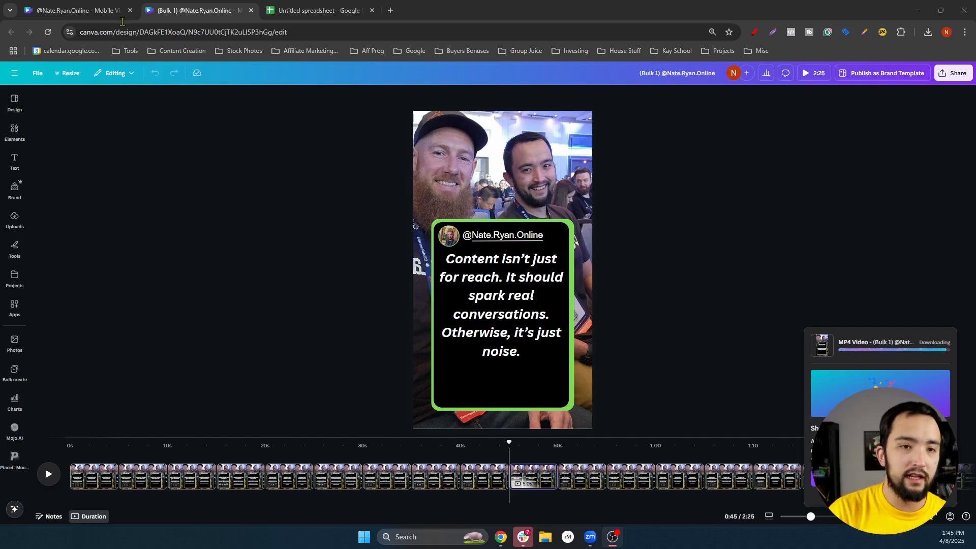
pyautogui.click(312, 10)
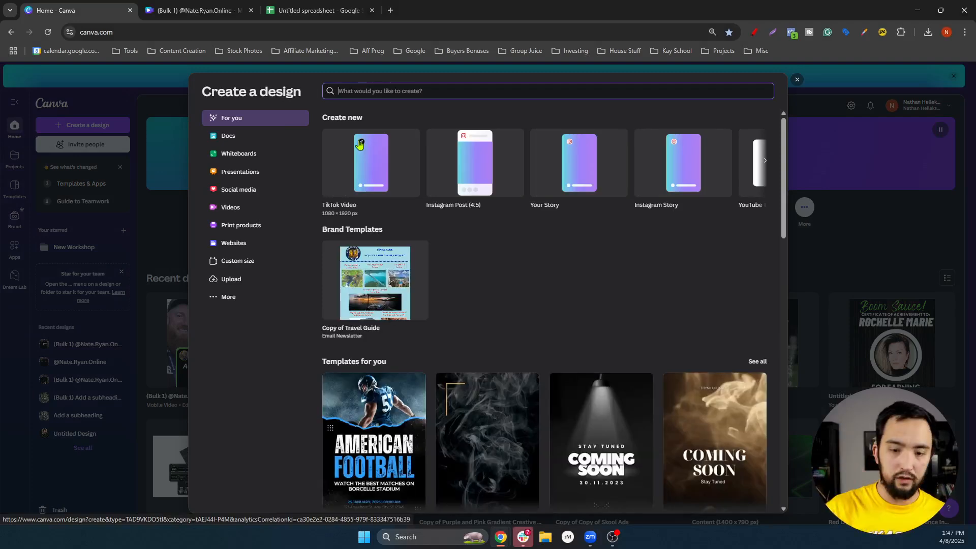
# Start a new TikTok Video design at 1080 × 1920
pyautogui.click(388, 154)
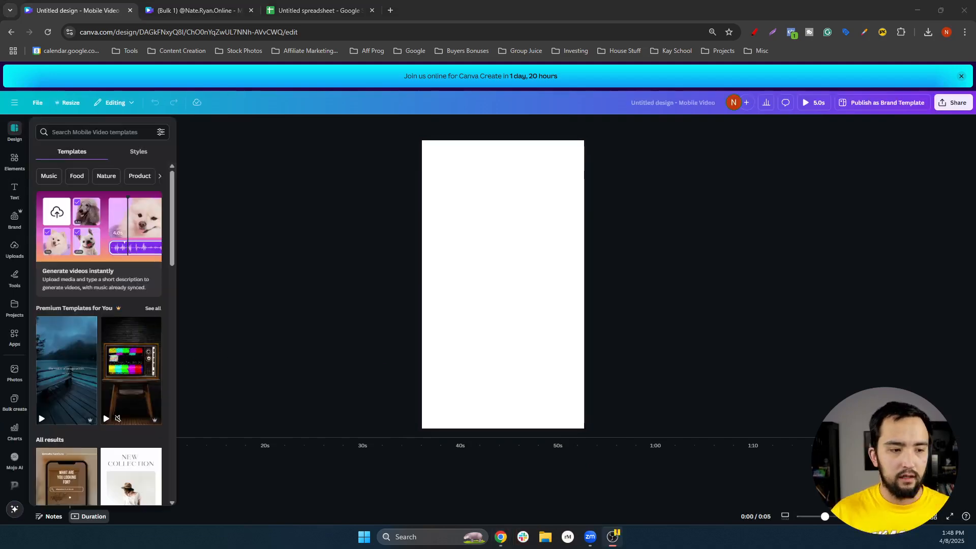
# Upload the PXL phone video from the Downloads folder into Canva's uploads
pyautogui.click(16, 252)
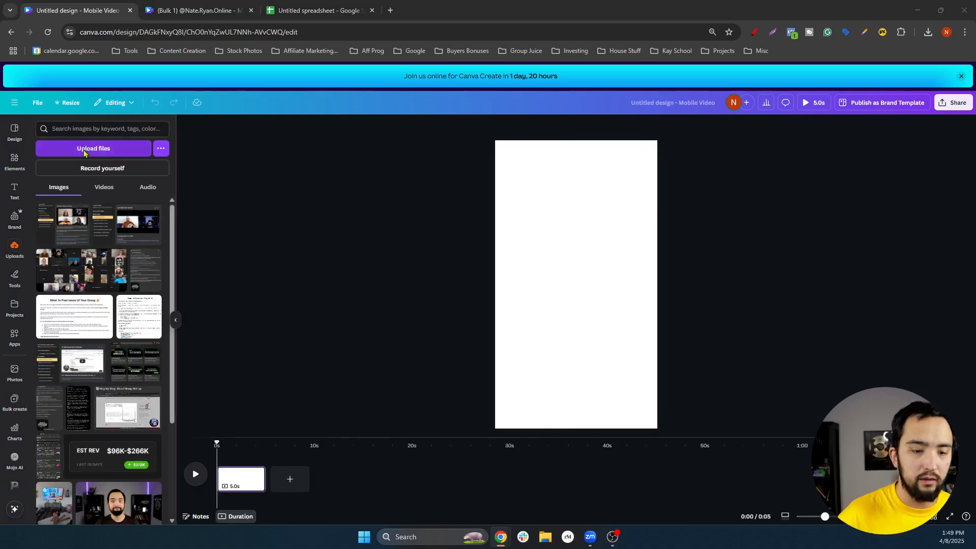
pyautogui.click(85, 153)
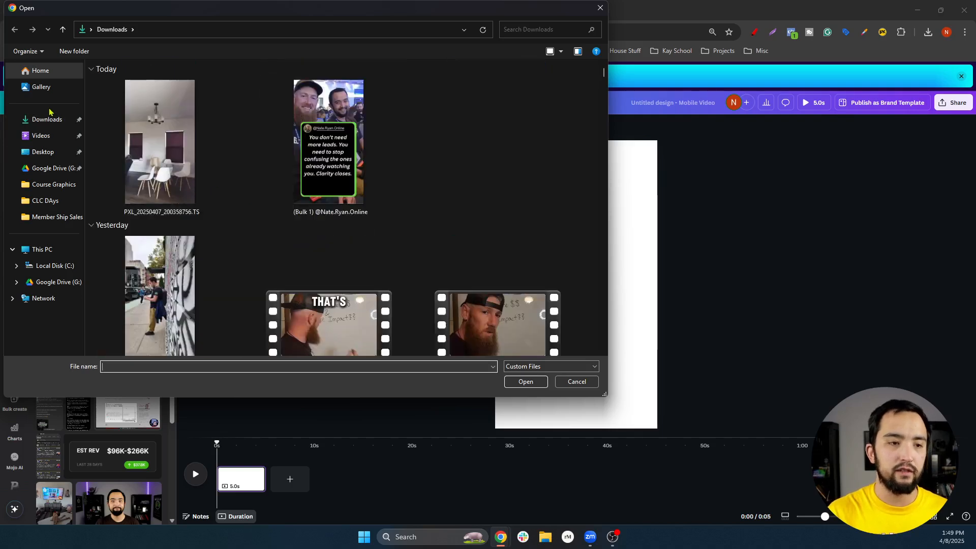
pyautogui.click(47, 119)
pyautogui.doubleClick(158, 169)
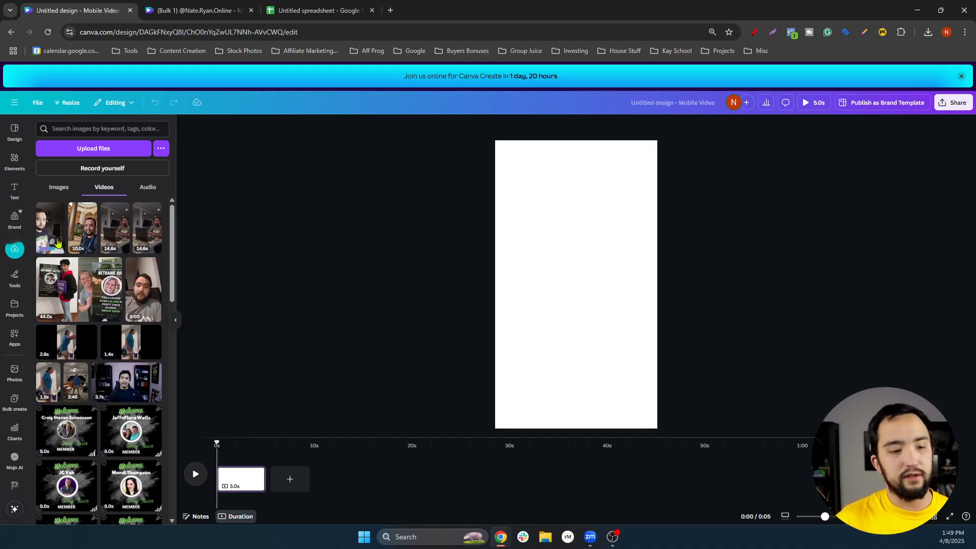
# Place the uploaded video on the page and resize it to fill the canvas
pyautogui.moveTo(49, 224); pyautogui.dragTo(540, 256)
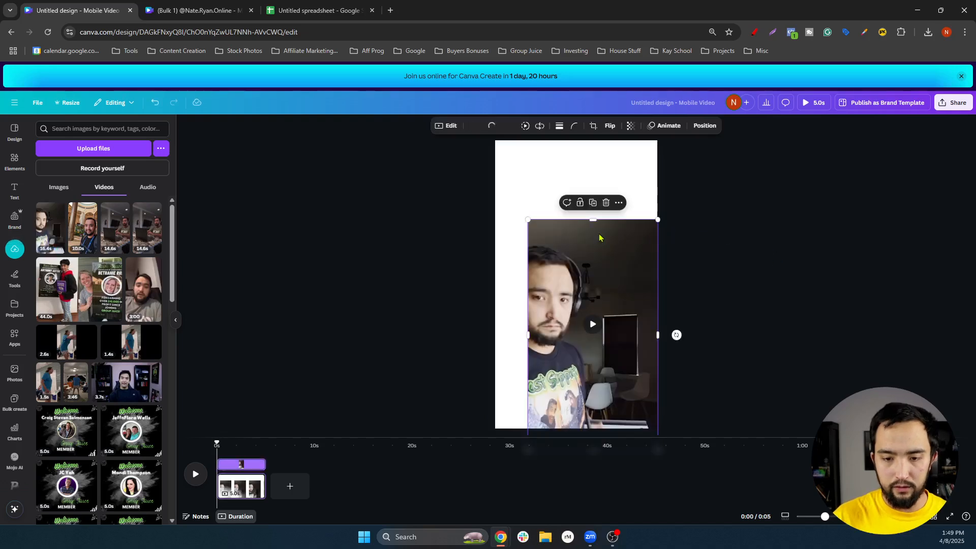
pyautogui.moveTo(599, 236); pyautogui.dragTo(566, 158)
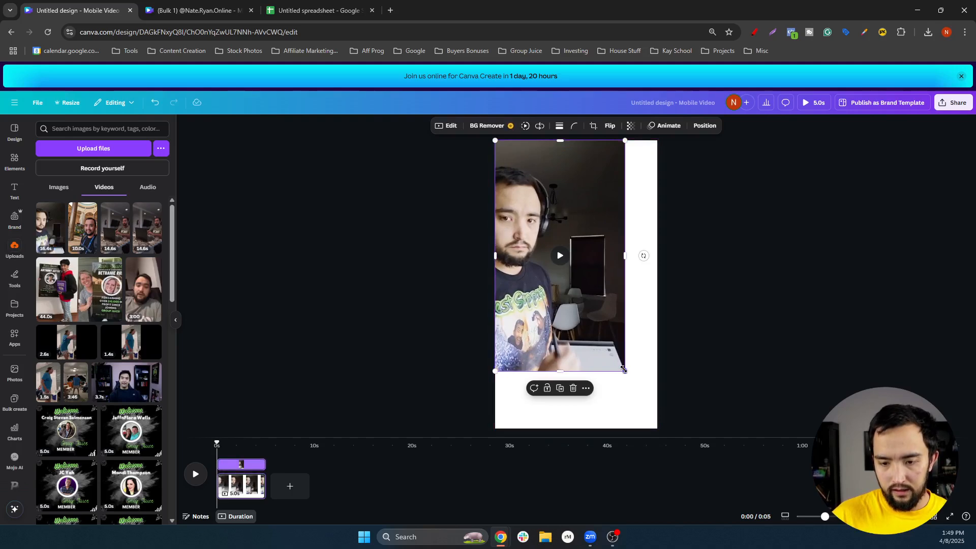
pyautogui.moveTo(625, 372); pyautogui.dragTo(660, 430)
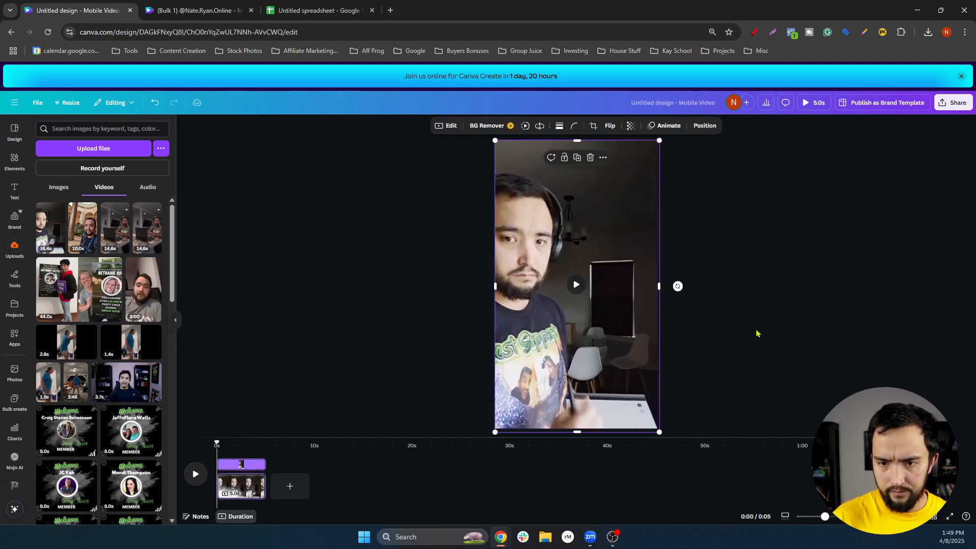
pyautogui.click(758, 331)
# Trim the clip's start so the page lasts 10.0s, then play it back to check
pyautogui.click(576, 289)
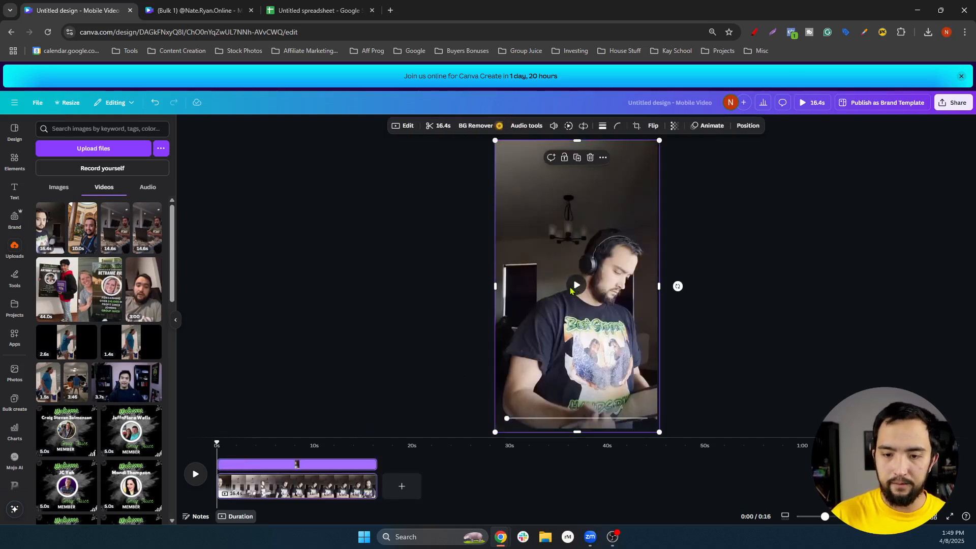
pyautogui.click(576, 288)
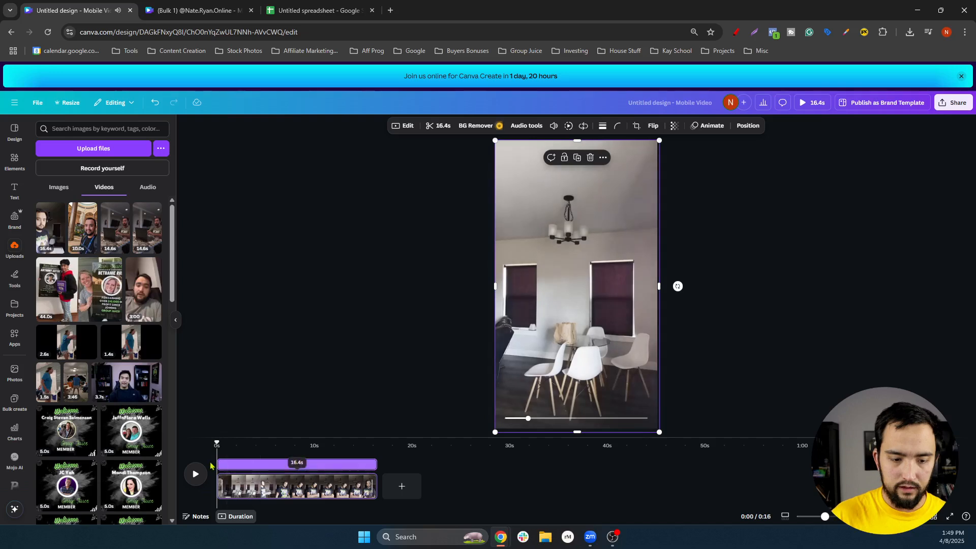
pyautogui.moveTo(228, 463); pyautogui.dragTo(238, 463)
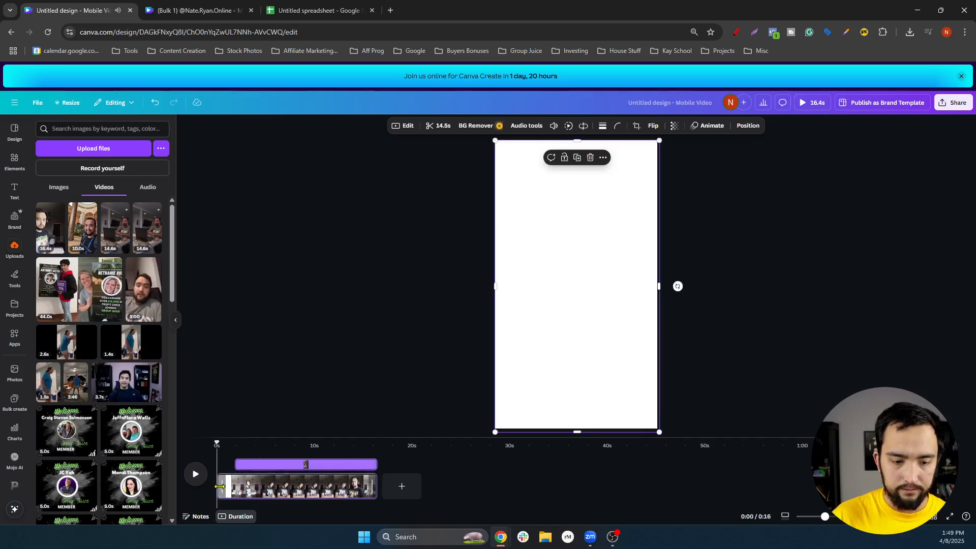
pyautogui.moveTo(252, 487); pyautogui.dragTo(268, 487)
pyautogui.click(406, 367)
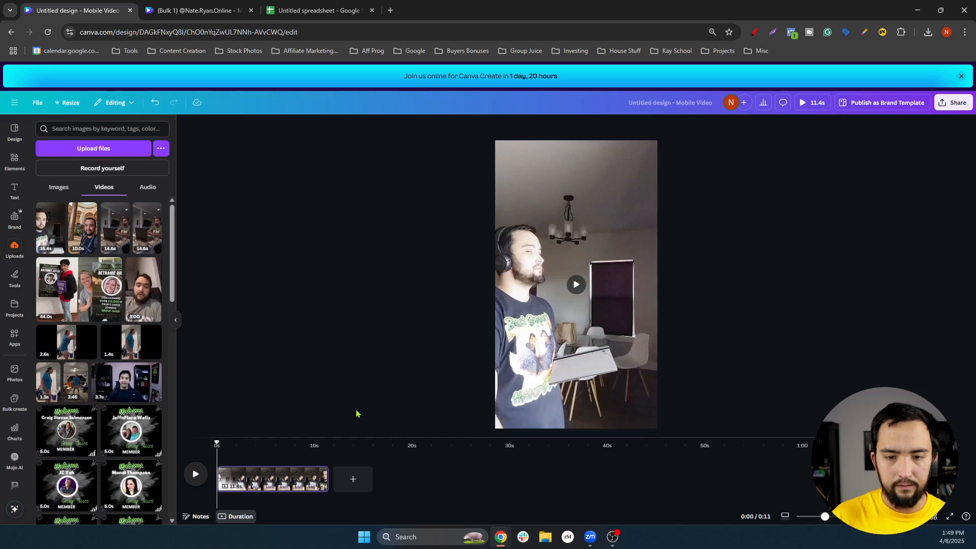
pyautogui.click(574, 288)
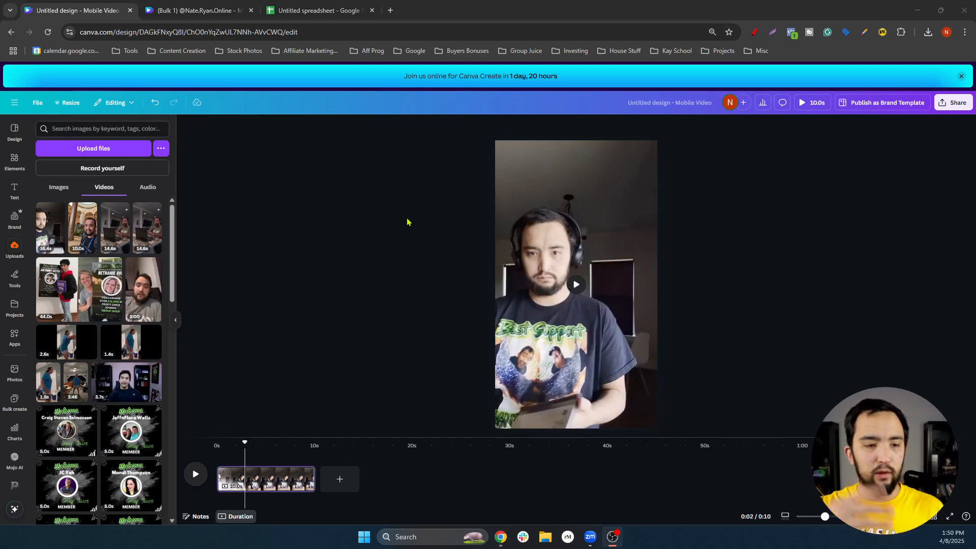
# Add a text box reading 'Your Hook' at the page centre and select all its text
pyautogui.click(14, 197)
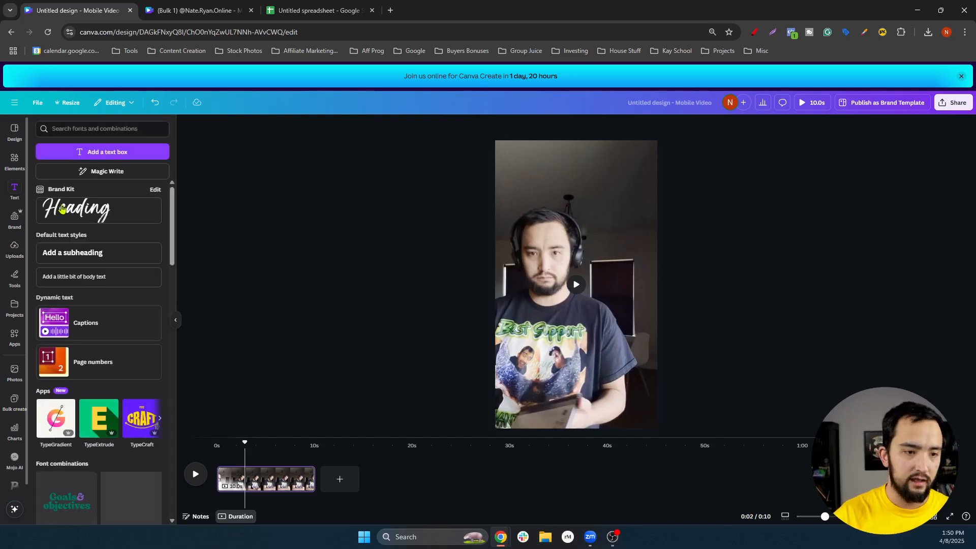
pyautogui.click(126, 153)
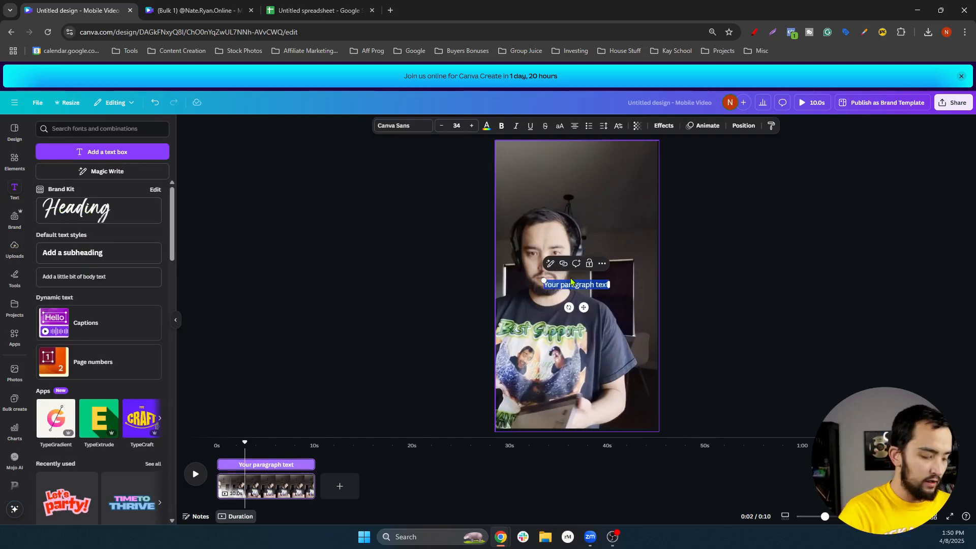
pyautogui.write('Y')
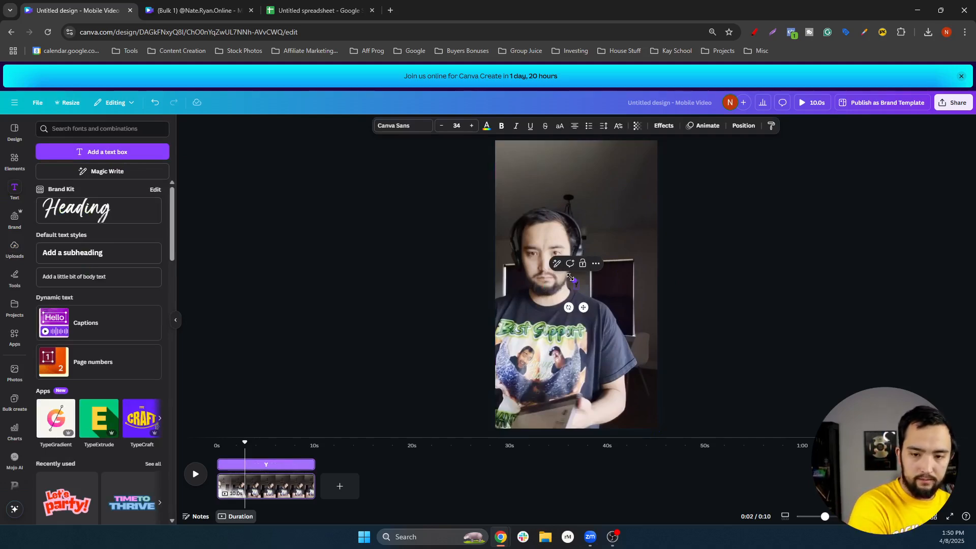
pyautogui.write('our Hook')
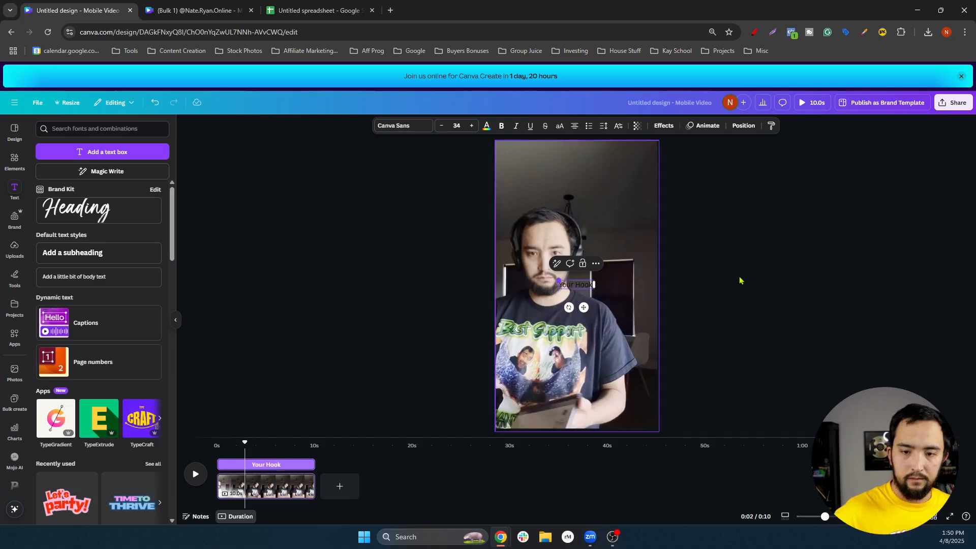
pyautogui.click(667, 289)
pyautogui.click(590, 288)
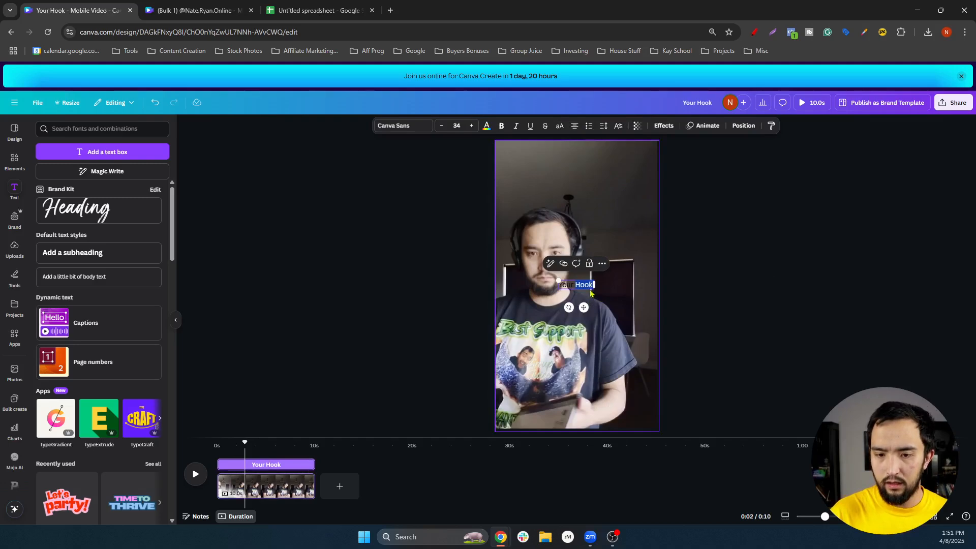
pyautogui.doubleClick(590, 287)
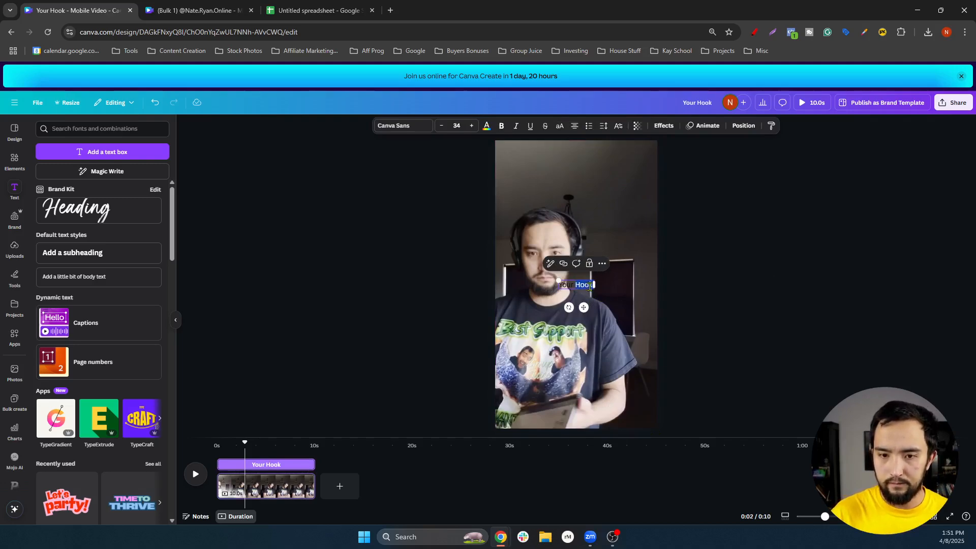
pyautogui.tripleClick(591, 286)
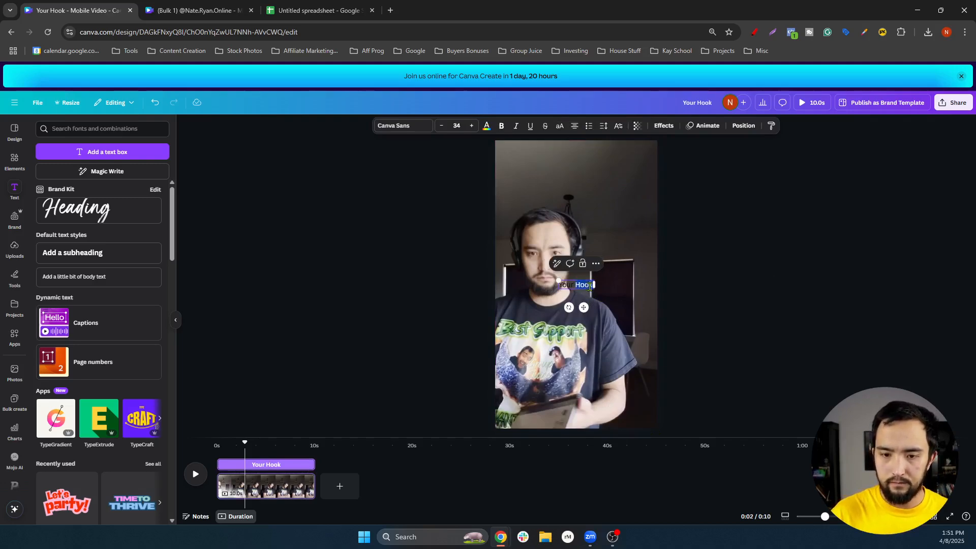
# Set 'Your Hook' to the Bugaki font from a 'bold' font search and enlarge it to 60.7
pyautogui.click(422, 127)
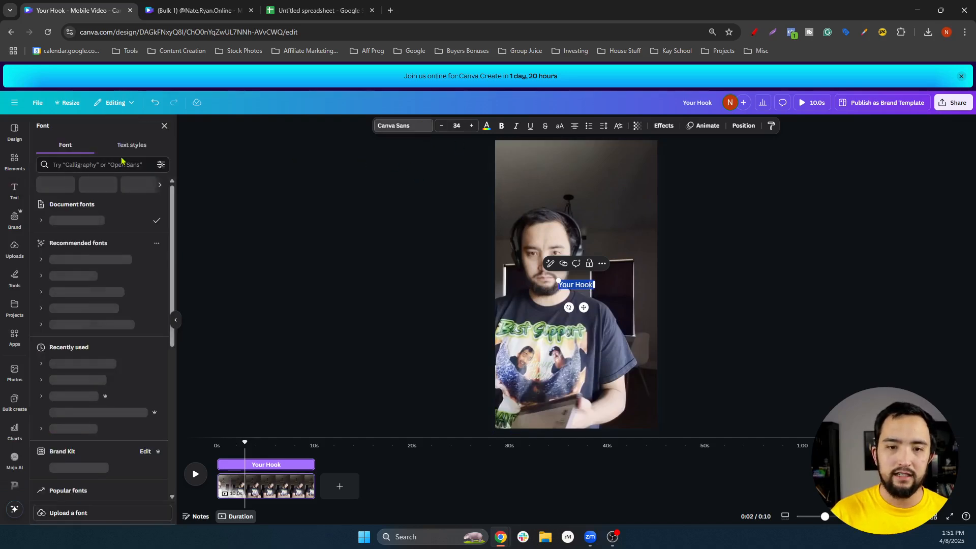
pyautogui.click(112, 168)
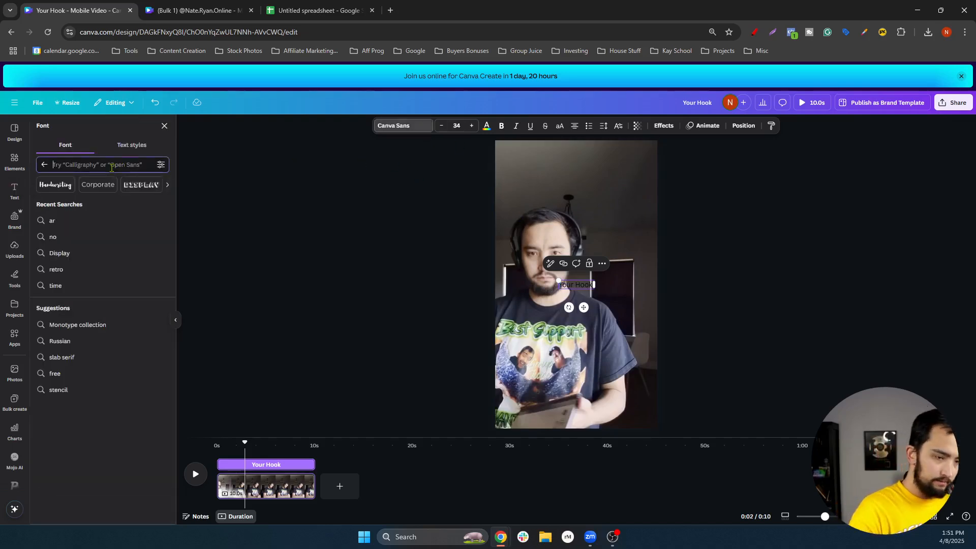
pyautogui.write('re')
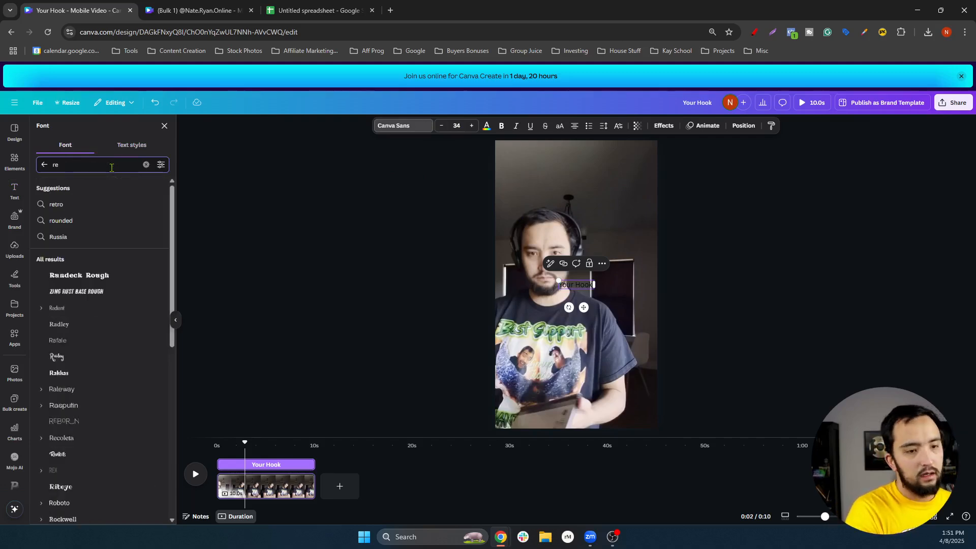
pyautogui.press('BackSpace')
pyautogui.write('om')
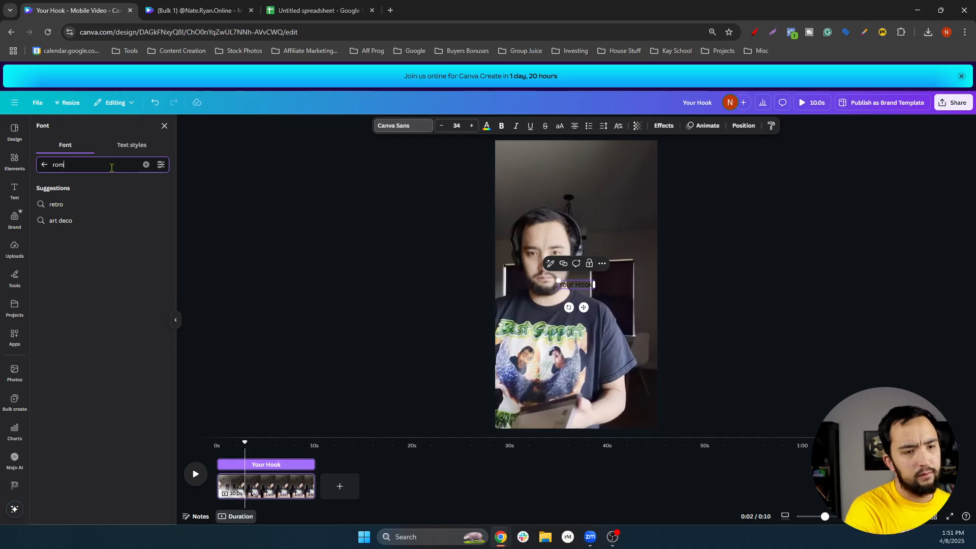
pyautogui.press('BackSpace')
pyautogui.press('BackSpace')
pyautogui.write('bold')
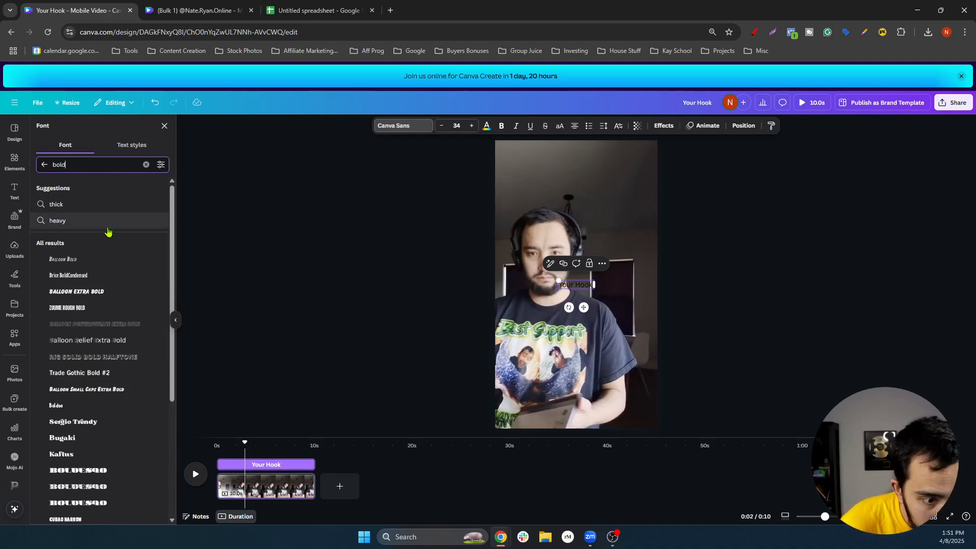
pyautogui.scroll(-4, 124, 371)
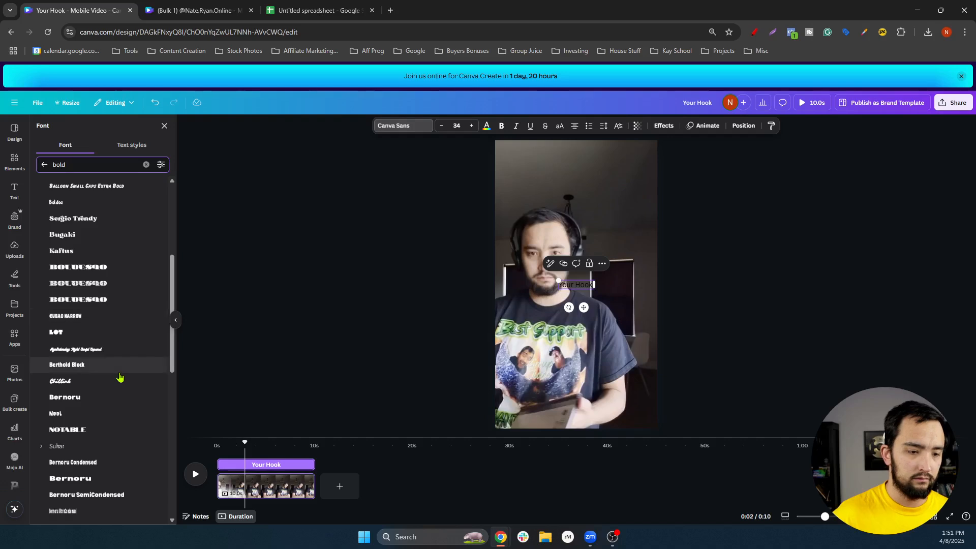
pyautogui.scroll(4, 119, 376)
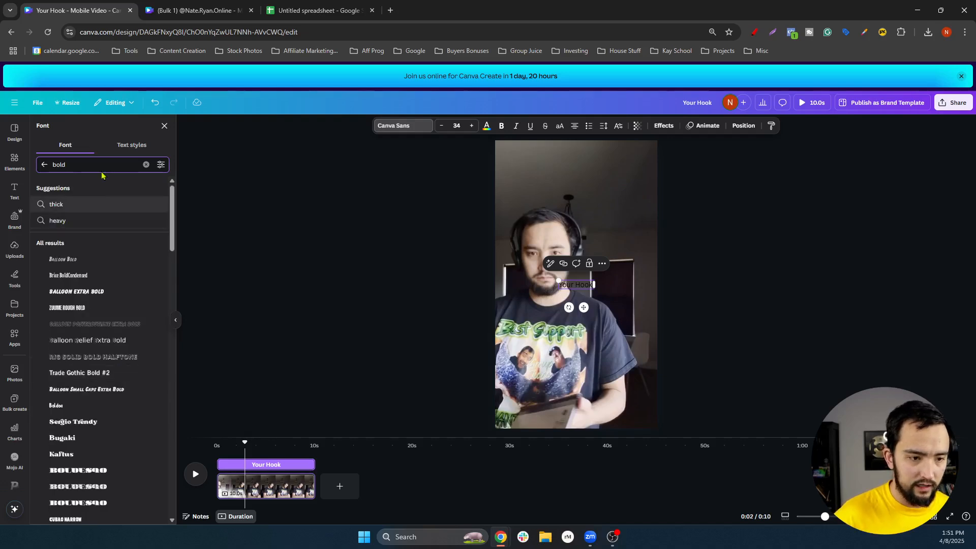
pyautogui.scroll(-1, 133, 277)
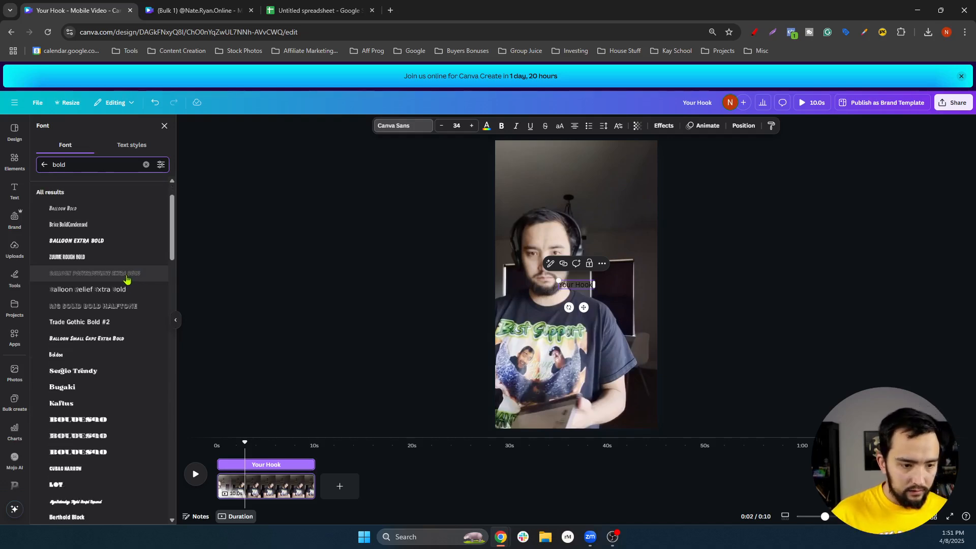
pyautogui.click(64, 387)
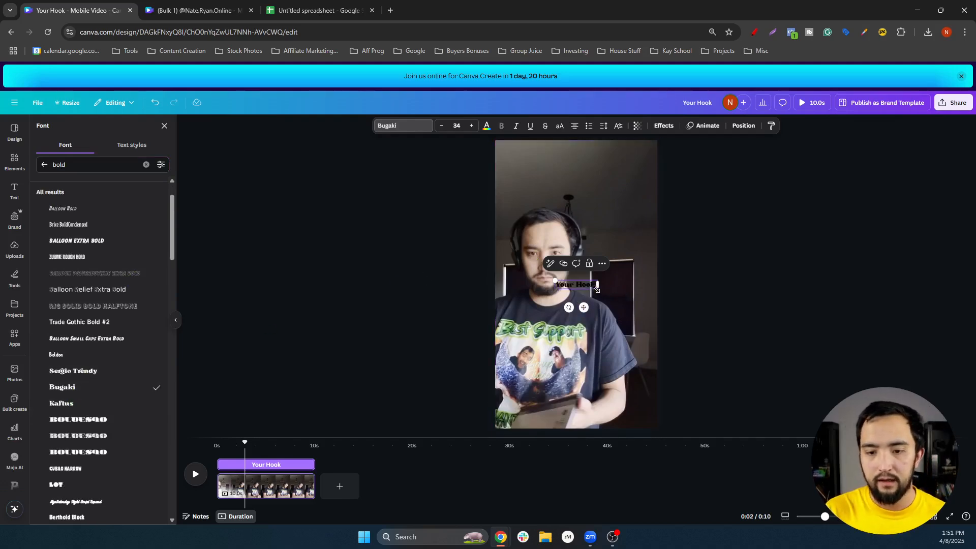
pyautogui.moveTo(596, 289); pyautogui.dragTo(583, 208)
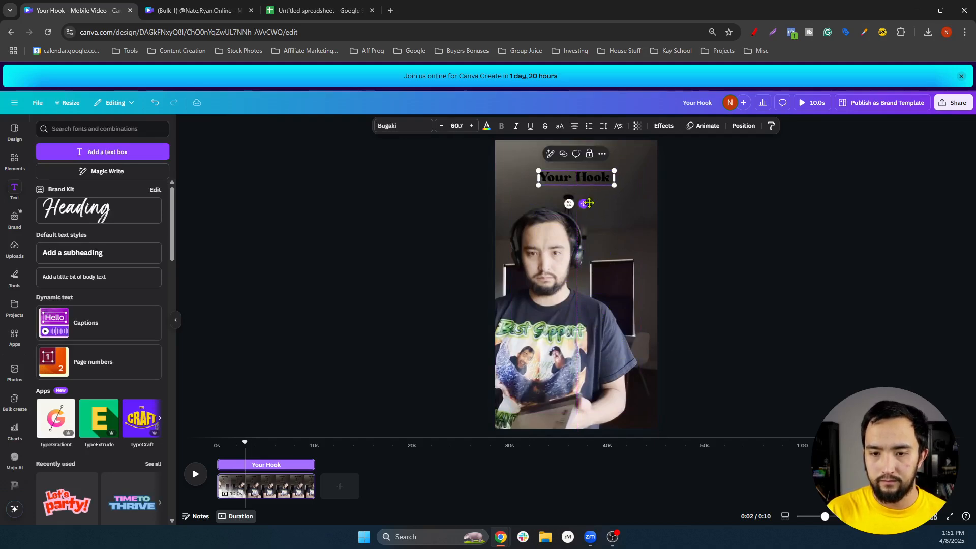
# Give 'Your Hook' a Background effect with roundness 46 and spread 29
pyautogui.click(664, 126)
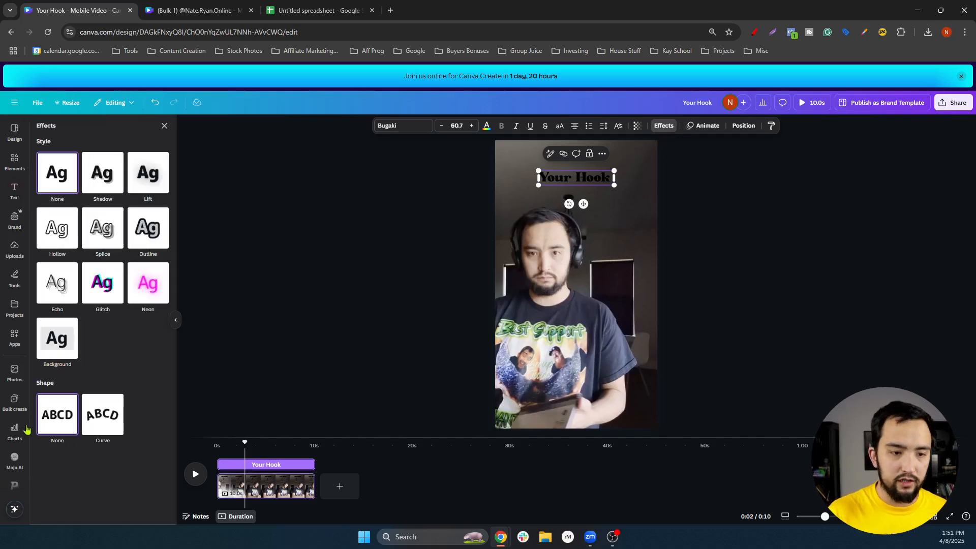
pyautogui.click(57, 338)
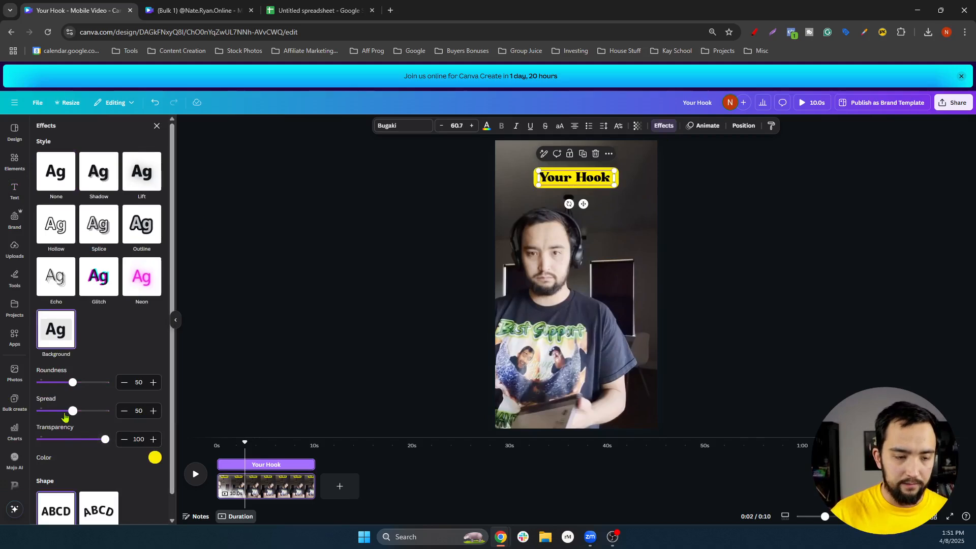
pyautogui.moveTo(73, 383); pyautogui.dragTo(59, 412)
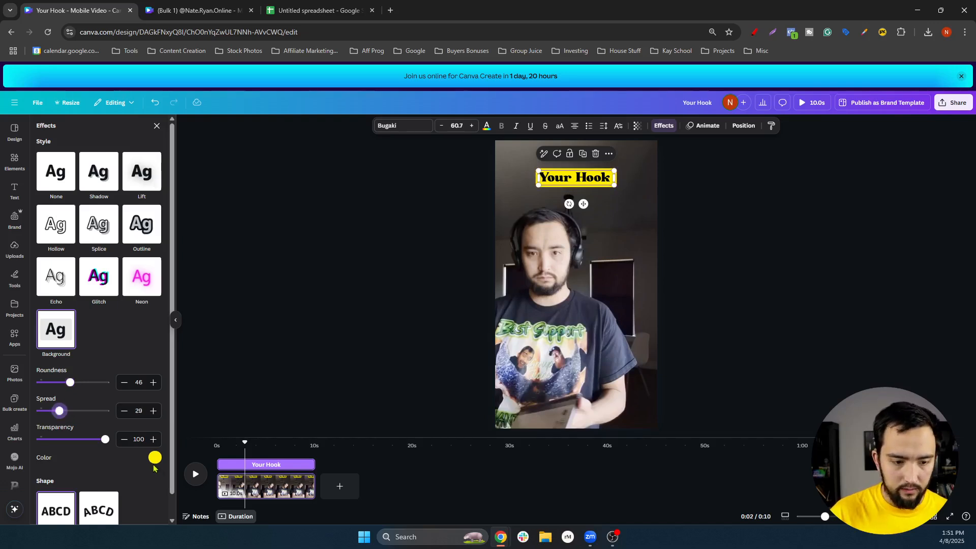
pyautogui.click(155, 459)
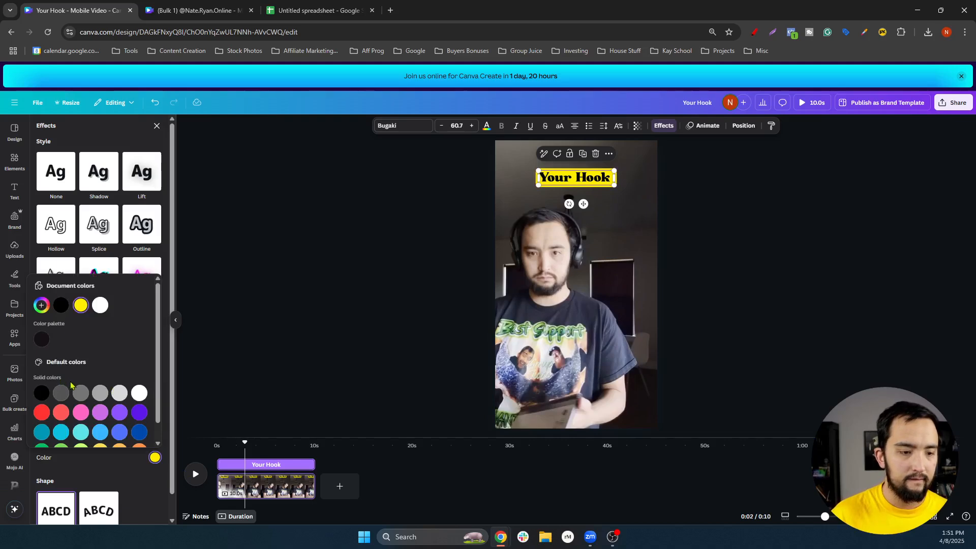
pyautogui.scroll(-1, 56, 397)
# Make the hook's background black and its text white
pyautogui.click(61, 288)
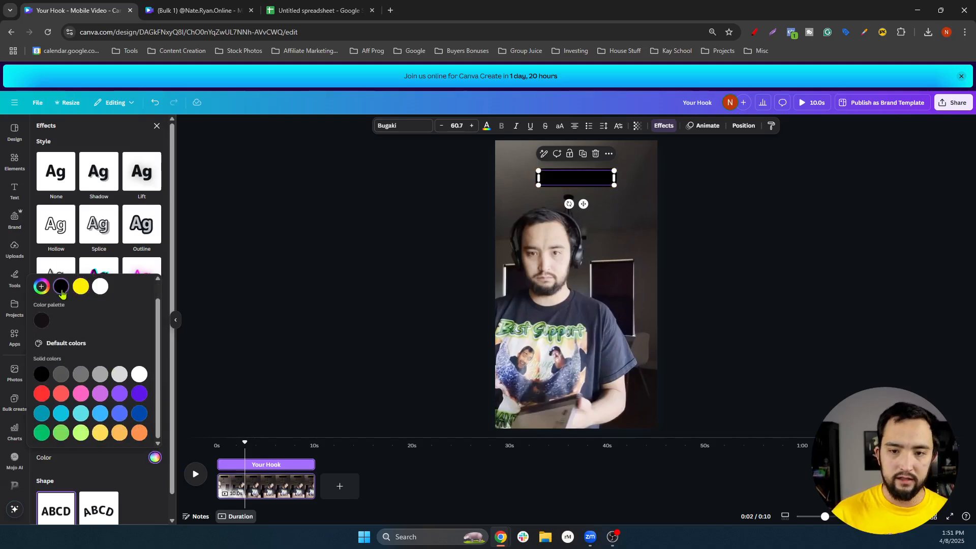
pyautogui.click(380, 234)
pyautogui.click(578, 178)
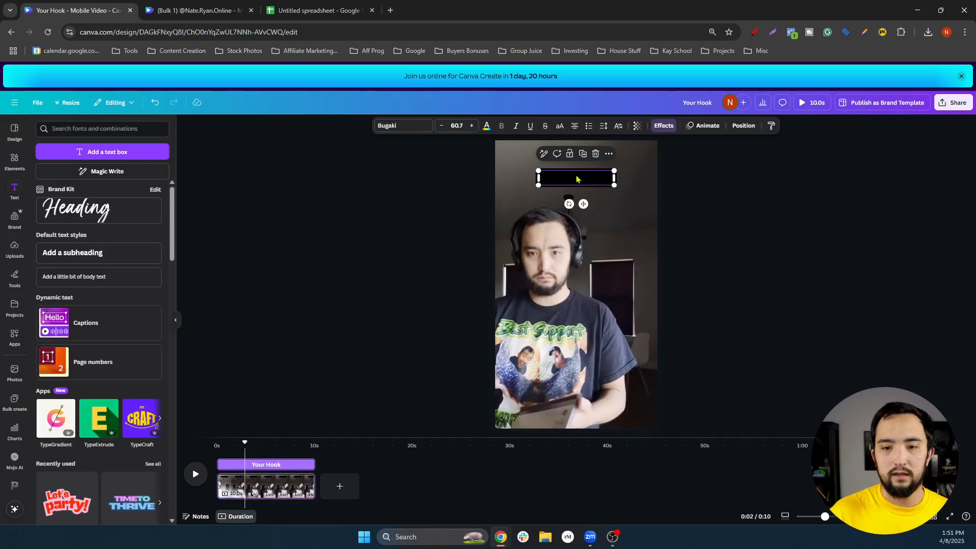
pyautogui.click(486, 127)
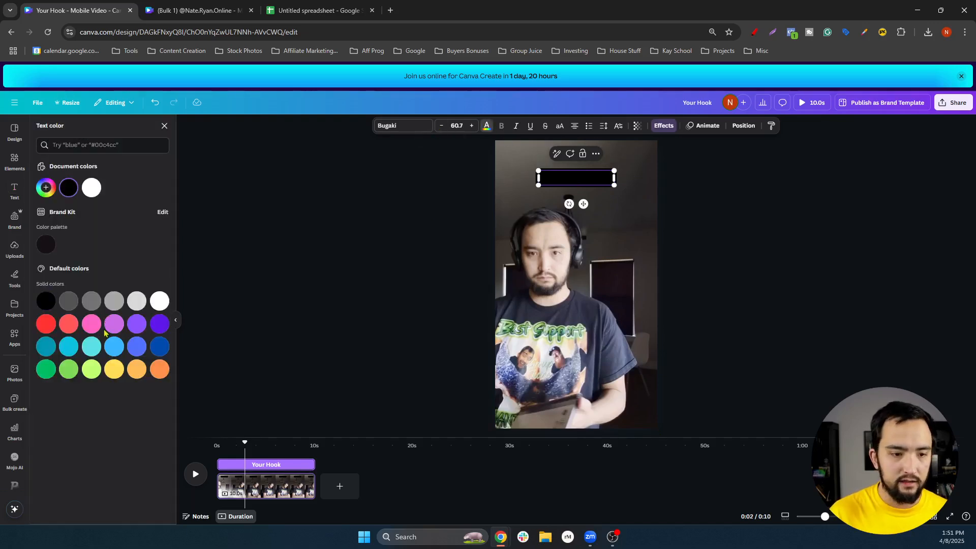
pyautogui.click(92, 192)
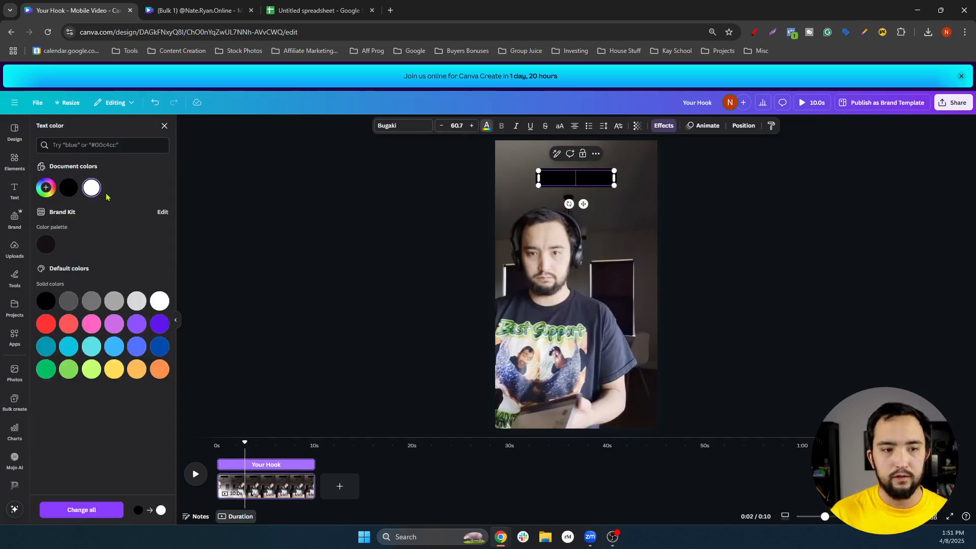
pyautogui.click(380, 239)
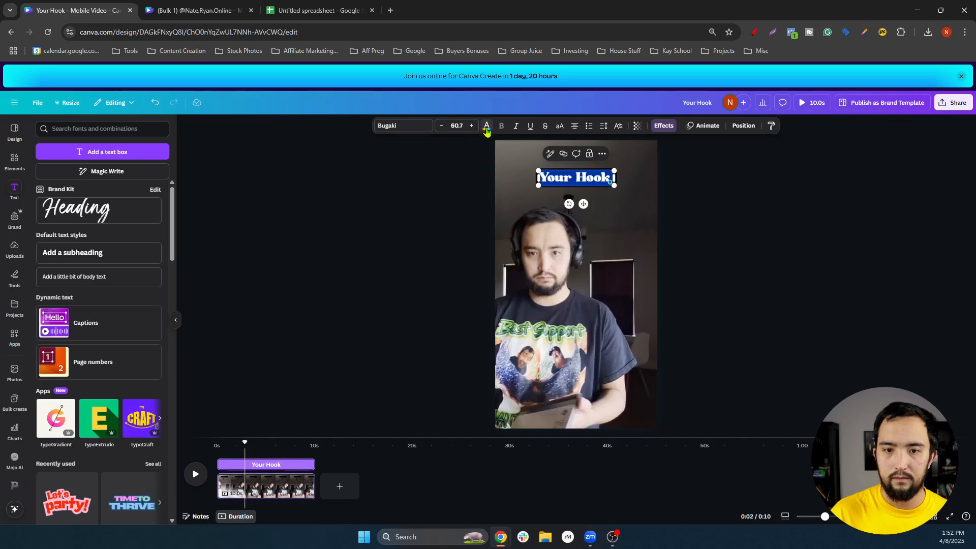
# Centre 'Your Hook' horizontally near the top of the video
pyautogui.click(486, 126)
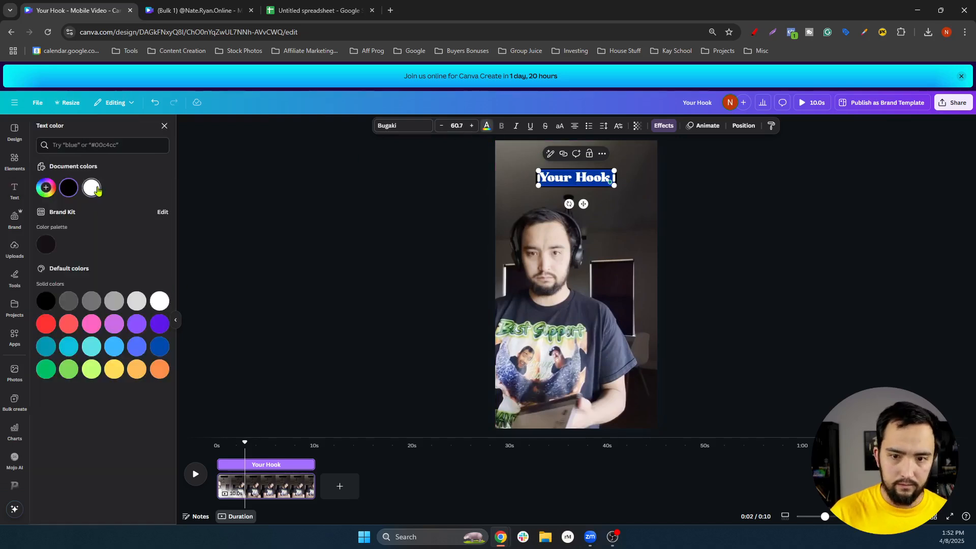
pyautogui.click(847, 249)
pyautogui.click(846, 249)
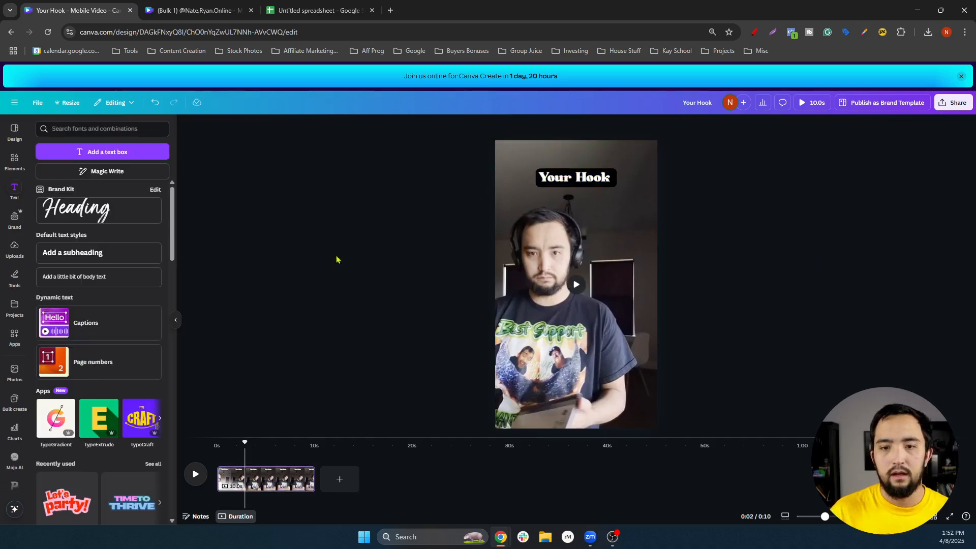
pyautogui.moveTo(578, 179); pyautogui.dragTo(576, 177)
# Add an italic subheading at font size 46 and place it below 'Your Hook'
pyautogui.click(767, 191)
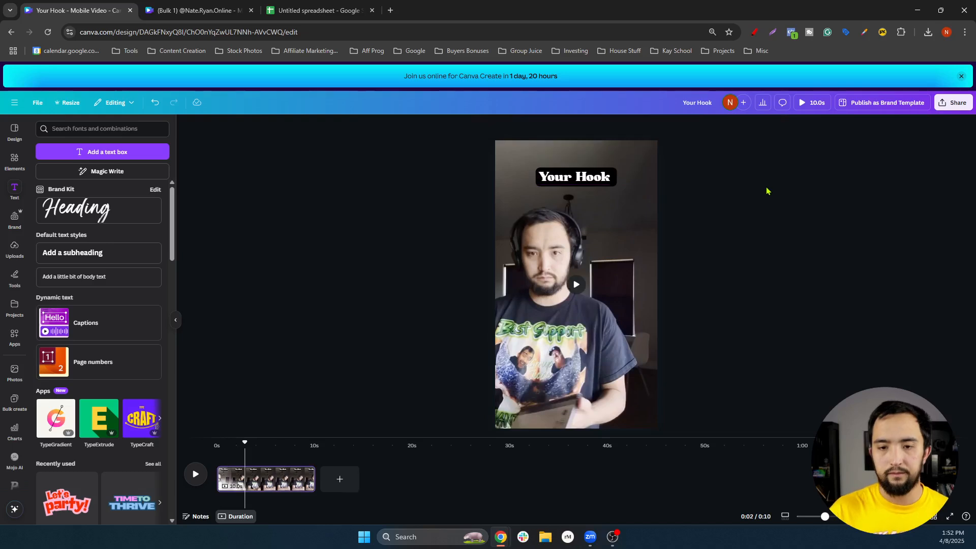
pyautogui.click(80, 258)
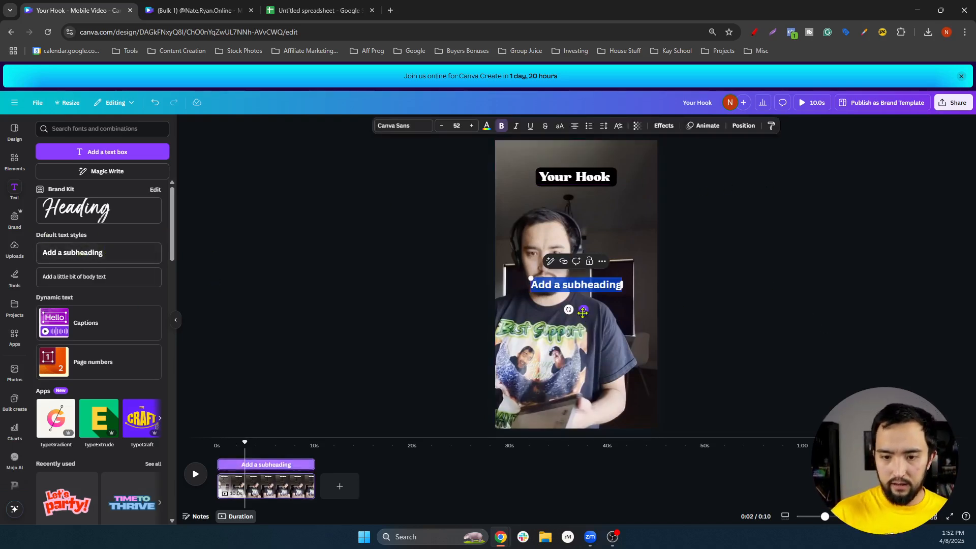
pyautogui.moveTo(583, 310); pyautogui.dragTo(583, 271)
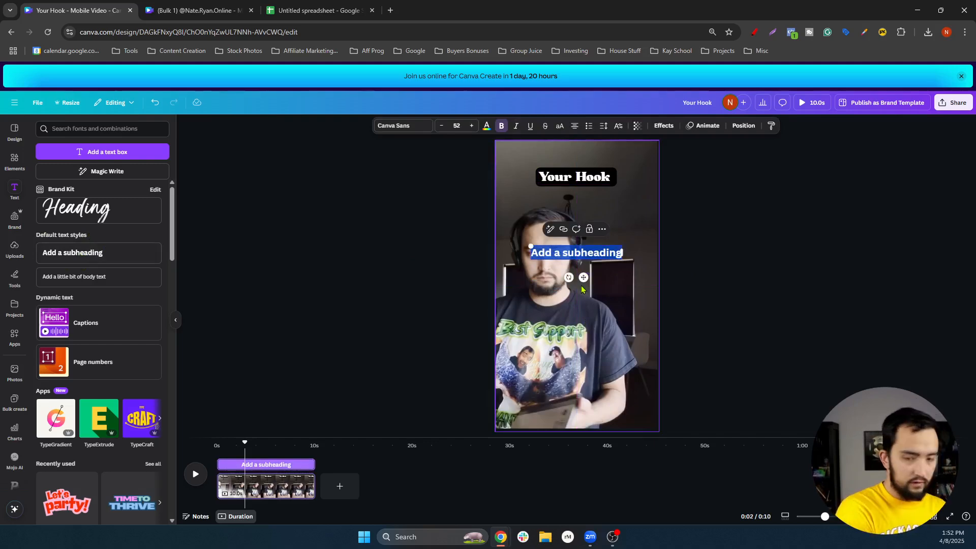
pyautogui.hotkey('ctrl', 'i')
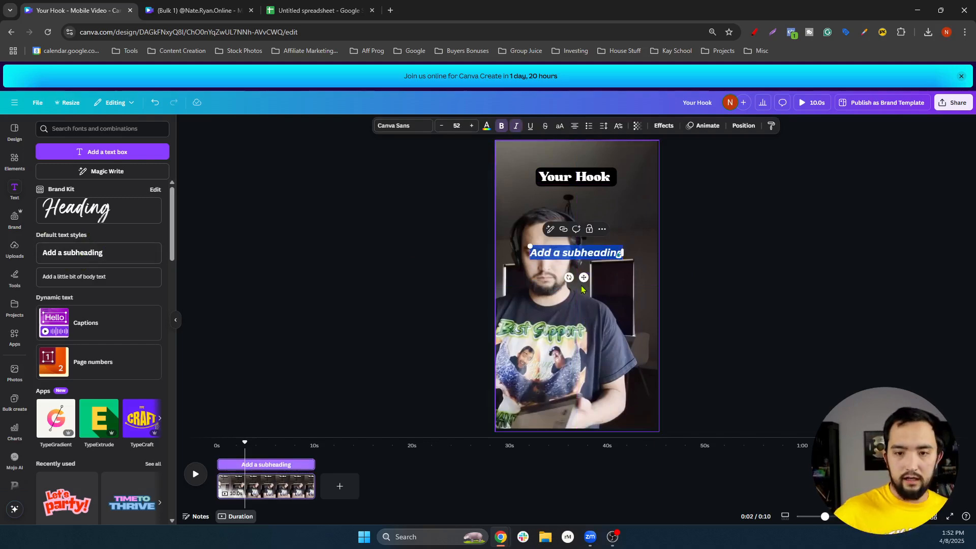
pyautogui.click(442, 126)
pyautogui.click(442, 127)
pyautogui.click(442, 127)
pyautogui.click(441, 127)
pyautogui.click(442, 126)
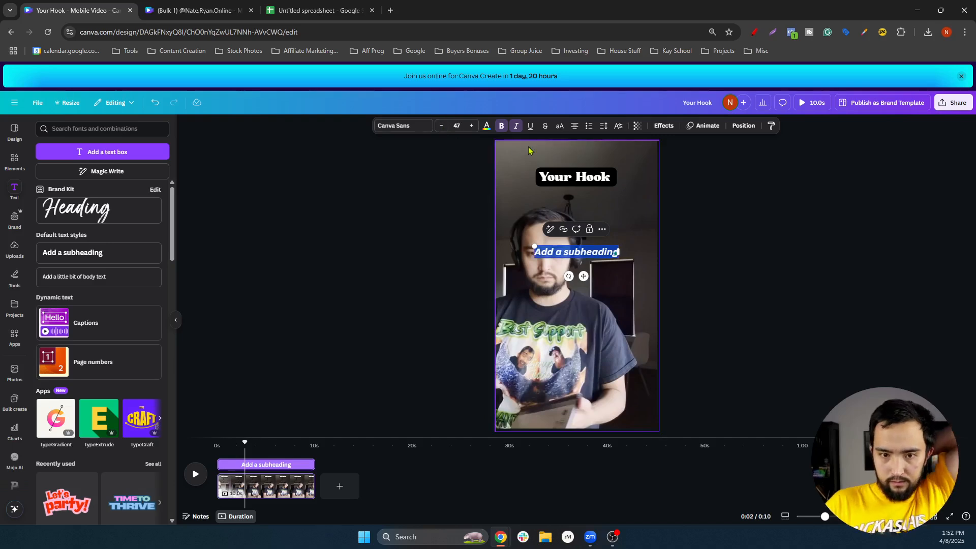
pyautogui.click(443, 127)
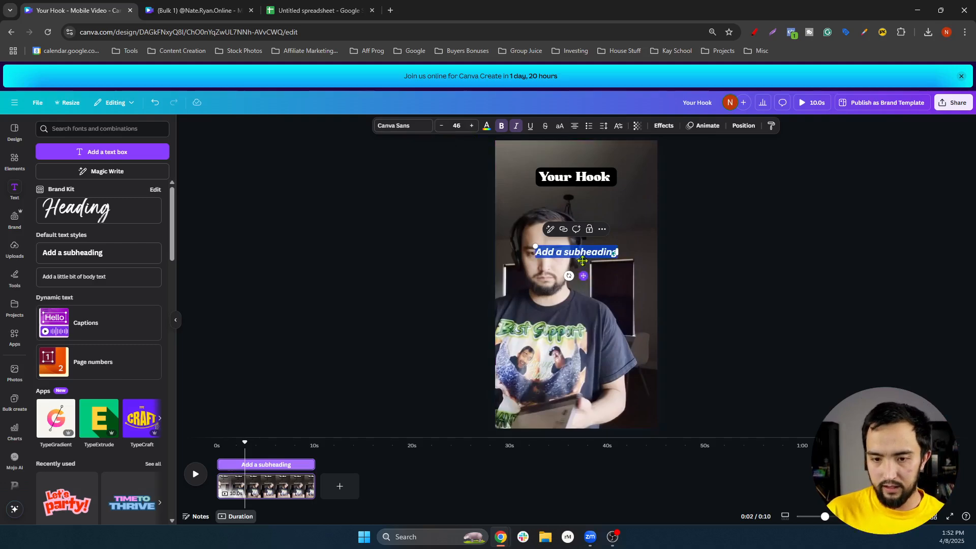
pyautogui.moveTo(582, 260)
pyautogui.mouseDown()
pyautogui.moveTo(584, 223)
pyautogui.moveTo(585, 284)
pyautogui.moveTo(589, 273)
pyautogui.mouseUp()
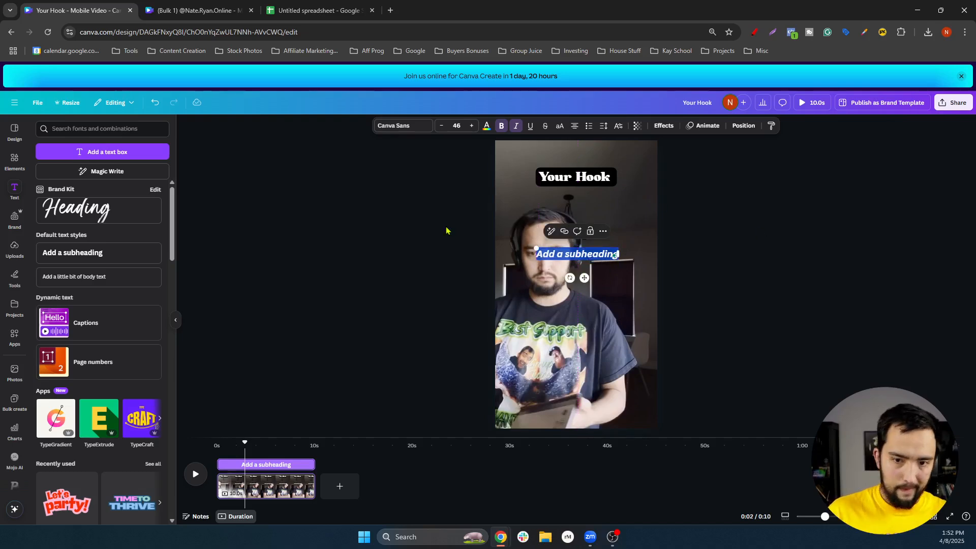
# Replace the subheading's placeholder wording with 'Body'
pyautogui.press('BackSpace')
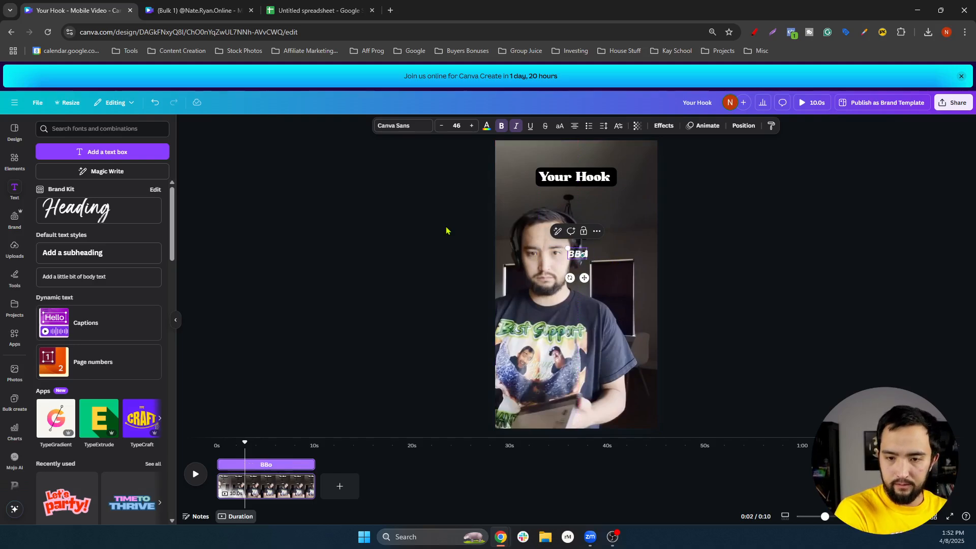
pyautogui.write('Body')
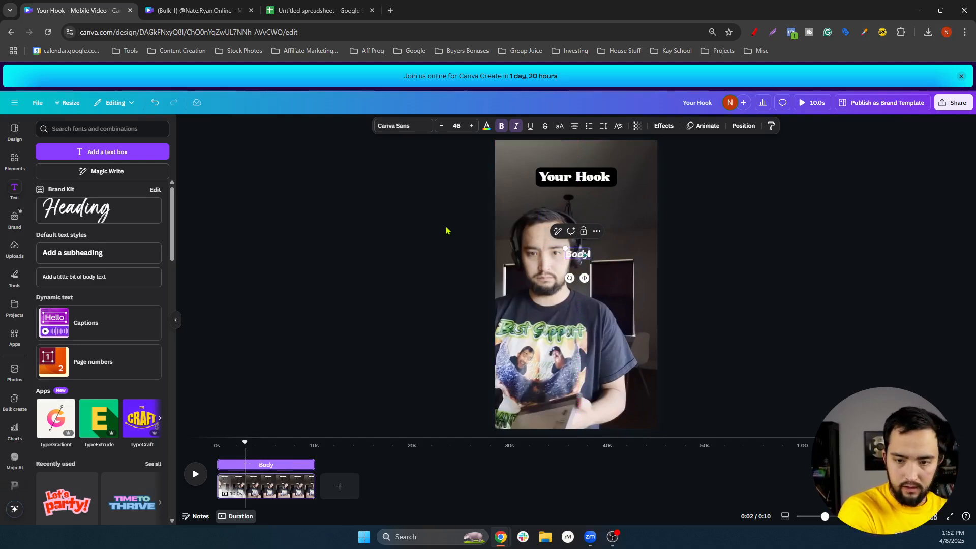
pyautogui.press('Escape')
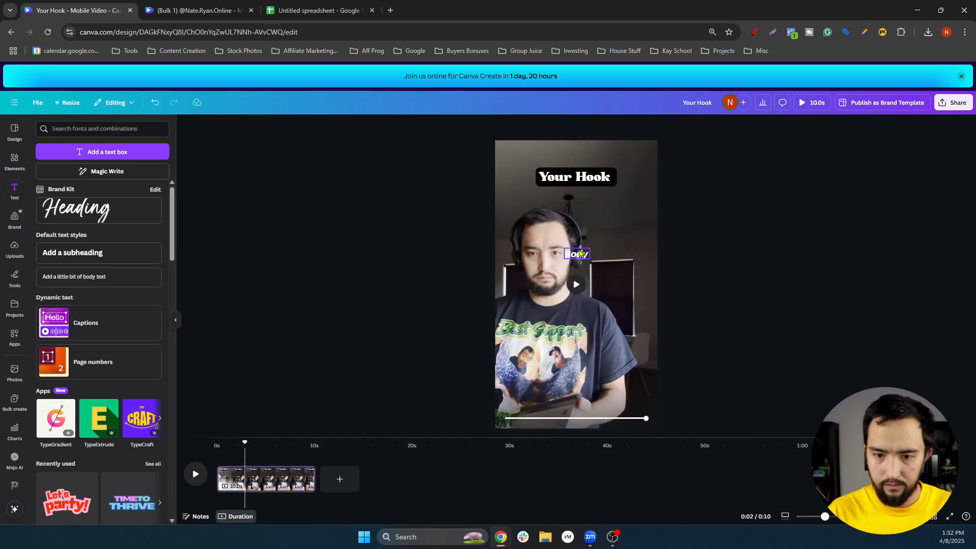
# Make the Body text black and apply the Outline effect
pyautogui.doubleClick(579, 256)
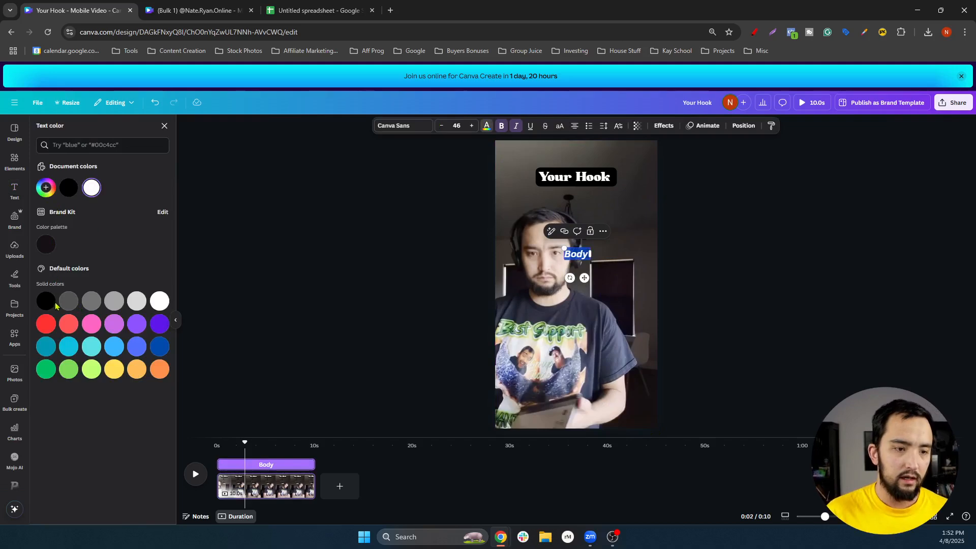
pyautogui.click(48, 302)
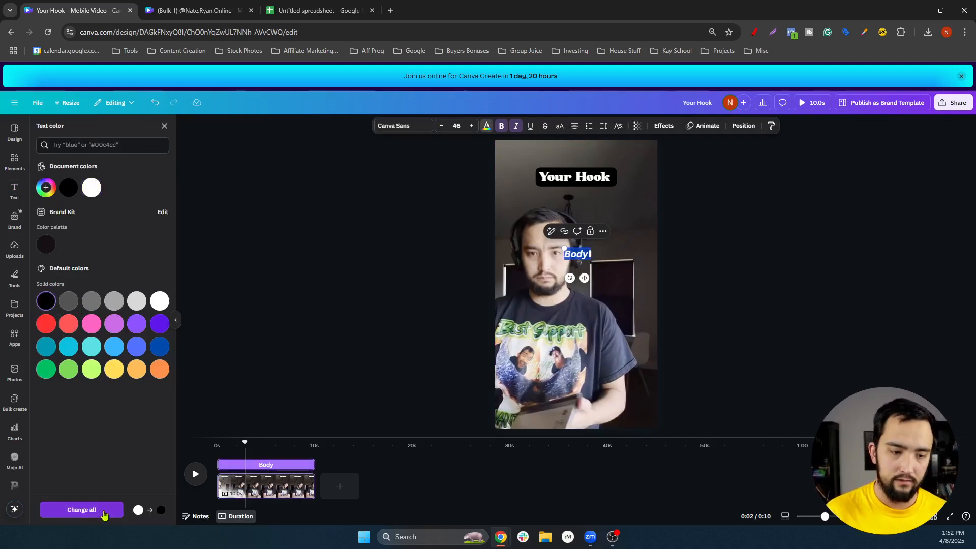
pyautogui.click(664, 126)
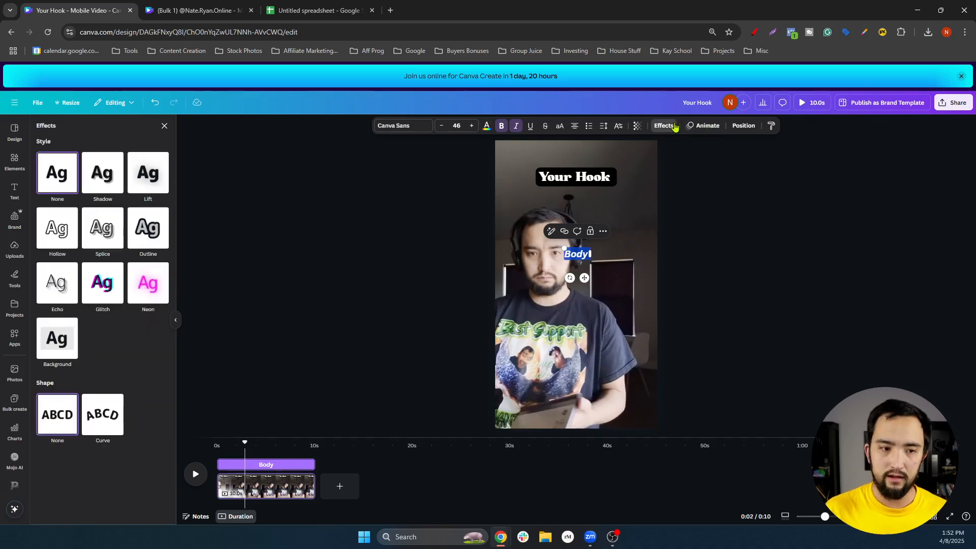
pyautogui.click(161, 240)
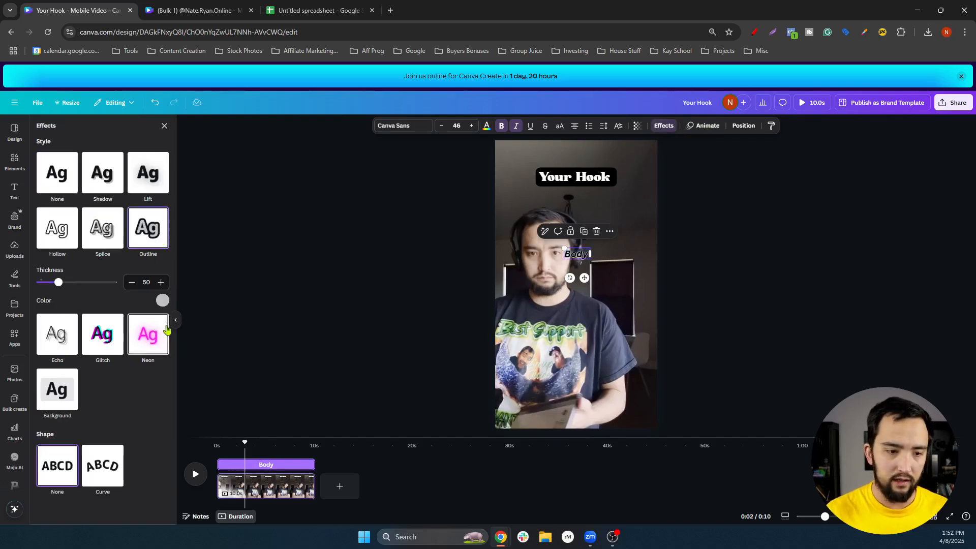
pyautogui.click(832, 269)
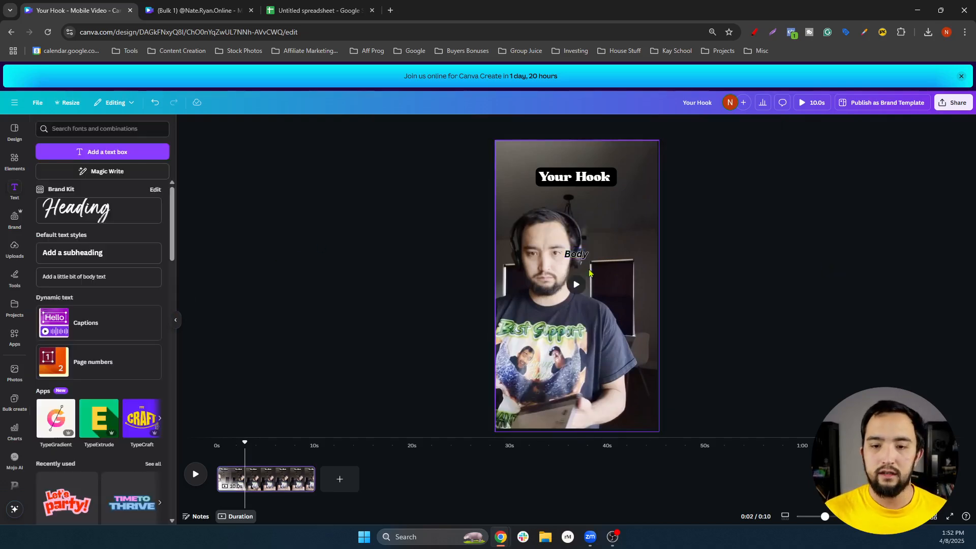
# Enlarge the Body text to size 61.8 and nudge it toward the centre
pyautogui.click(574, 256)
pyautogui.moveTo(592, 264)
pyautogui.mouseDown()
pyautogui.moveTo(608, 287)
pyautogui.moveTo(593, 265)
pyautogui.moveTo(582, 278)
pyautogui.moveTo(600, 268)
pyautogui.moveTo(582, 254)
pyautogui.mouseUp()
pyautogui.click(760, 265)
pyautogui.click(580, 259)
pyautogui.click(660, 271)
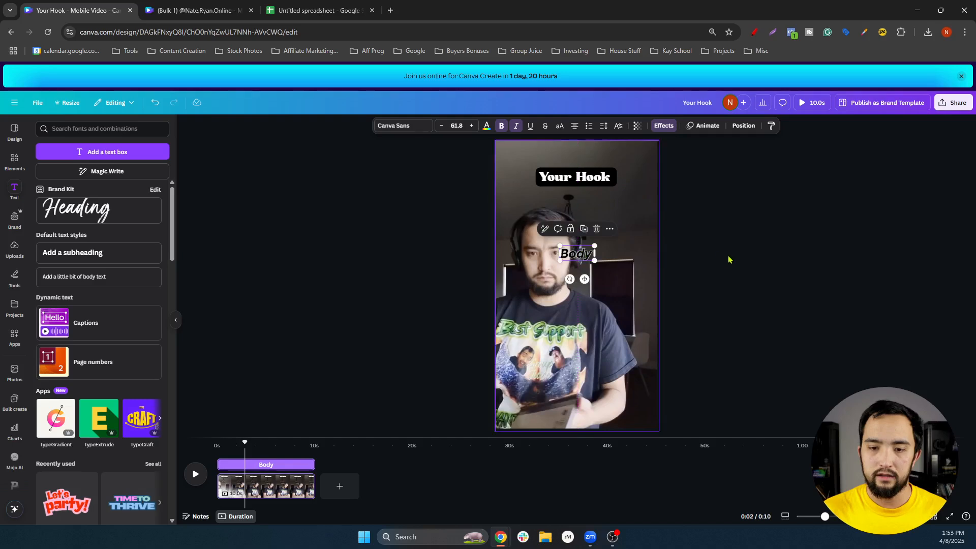
pyautogui.click(730, 258)
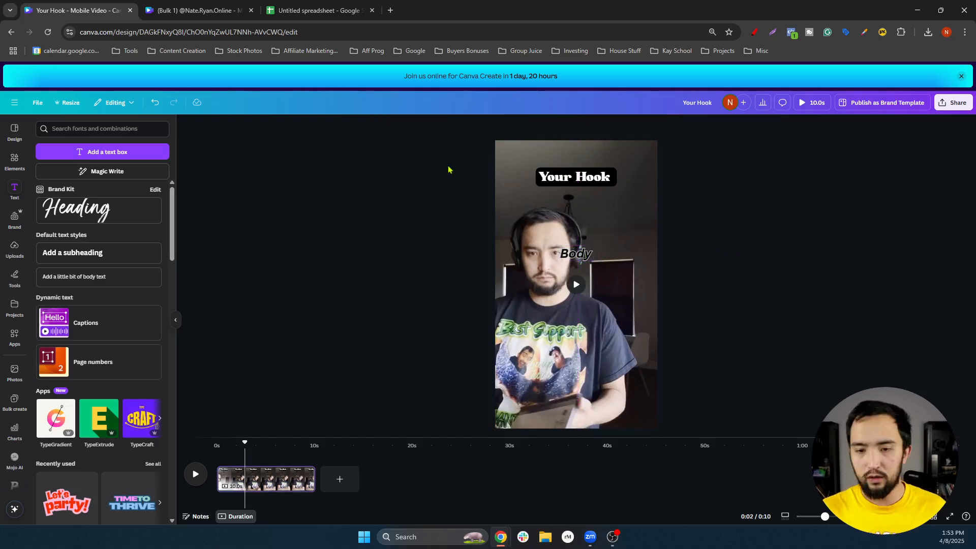
# Drag a duplicate of Body lower on the video, over the shirt
pyautogui.click(581, 252)
pyautogui.moveTo(580, 259); pyautogui.dragTo(579, 331)
pyautogui.click(612, 318)
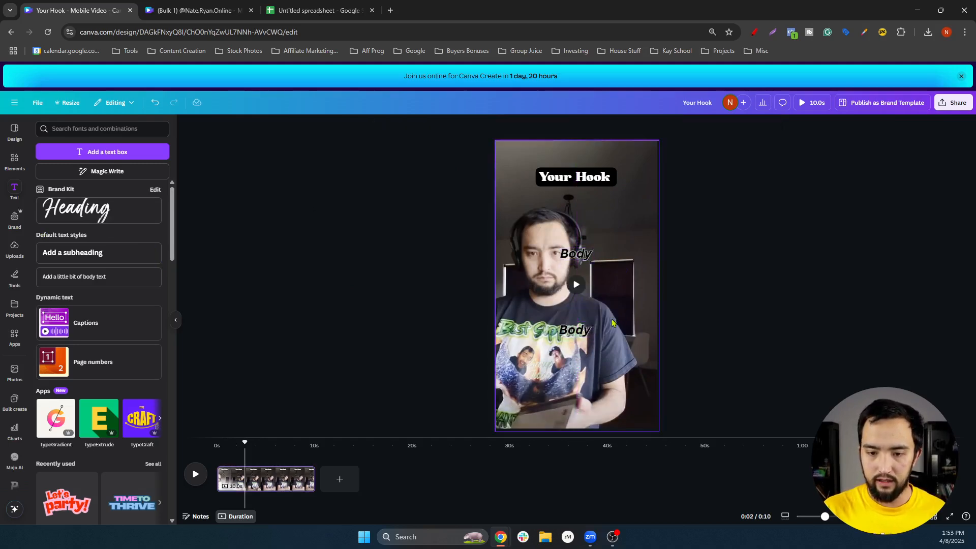
# Give the copy white text on a light green Background effect with tighter spread
pyautogui.doubleClick(579, 329)
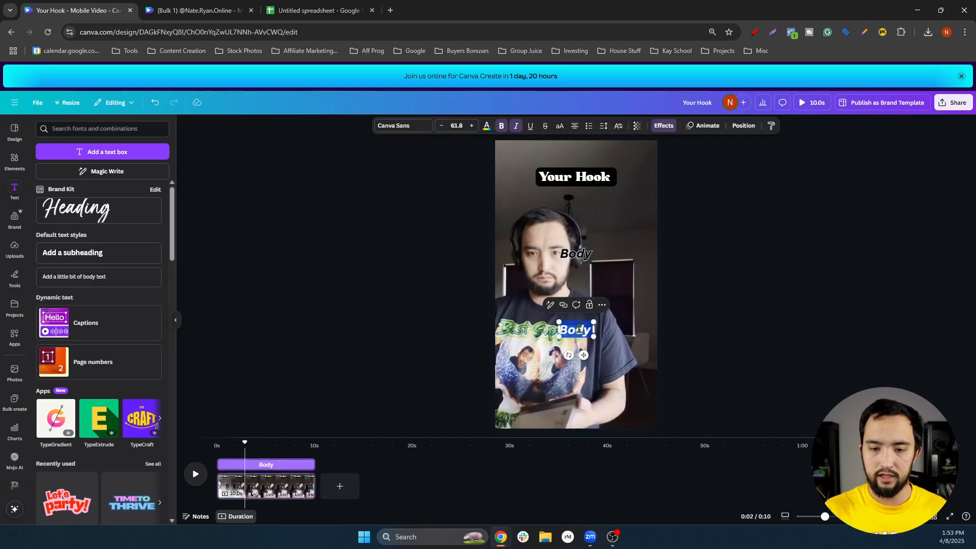
pyautogui.click(488, 128)
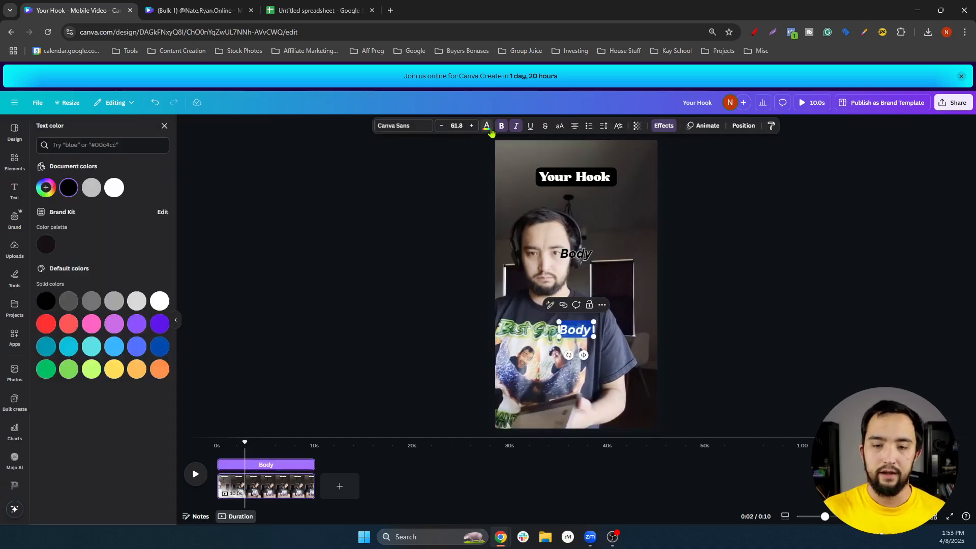
pyautogui.click(160, 302)
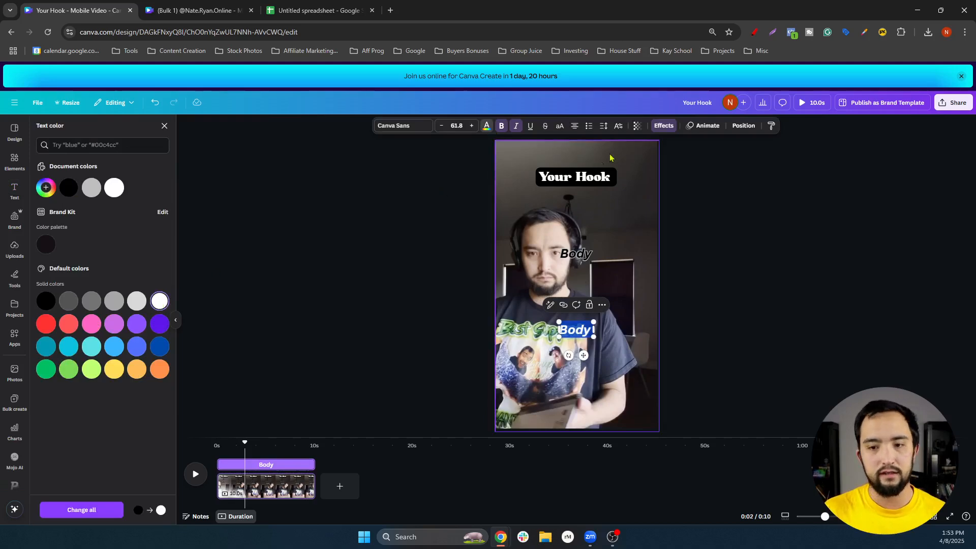
pyautogui.click(661, 127)
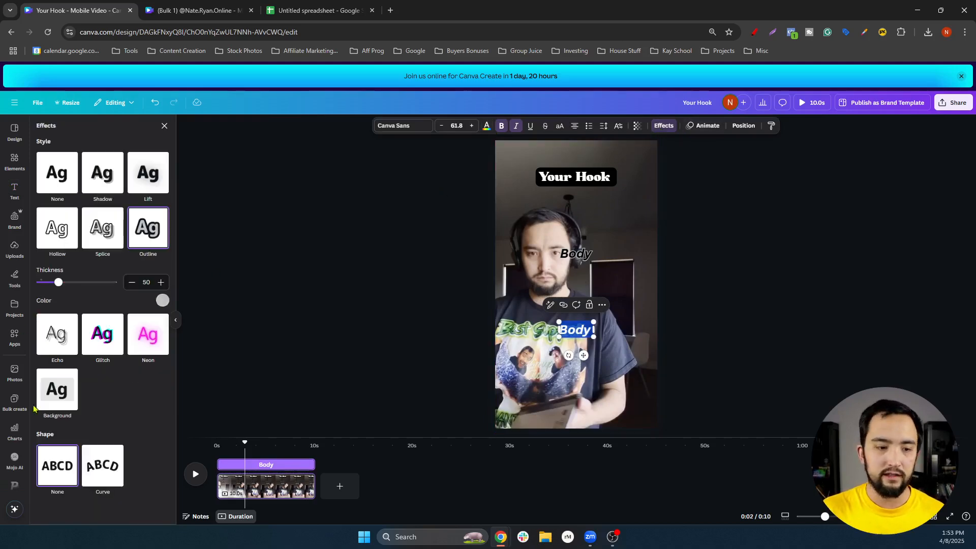
pyautogui.click(64, 396)
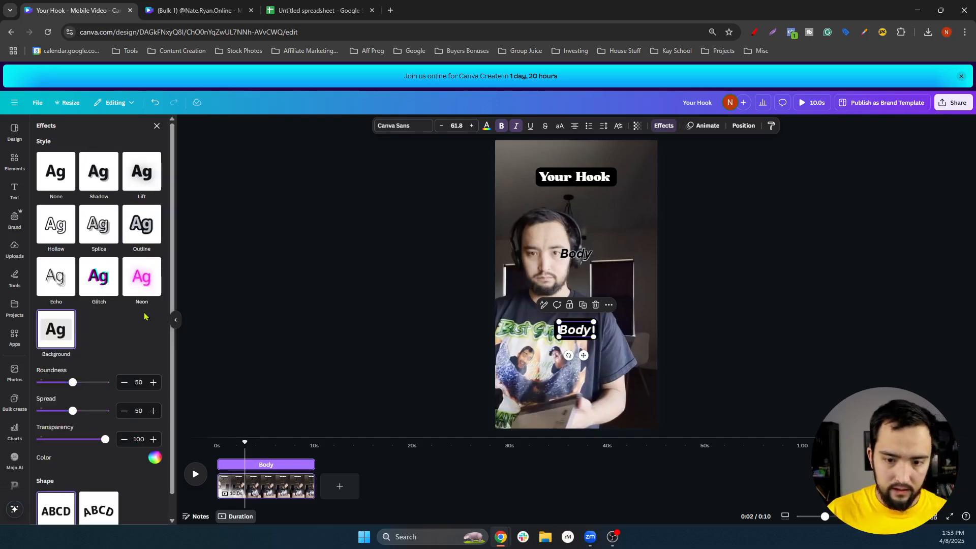
pyautogui.click(154, 459)
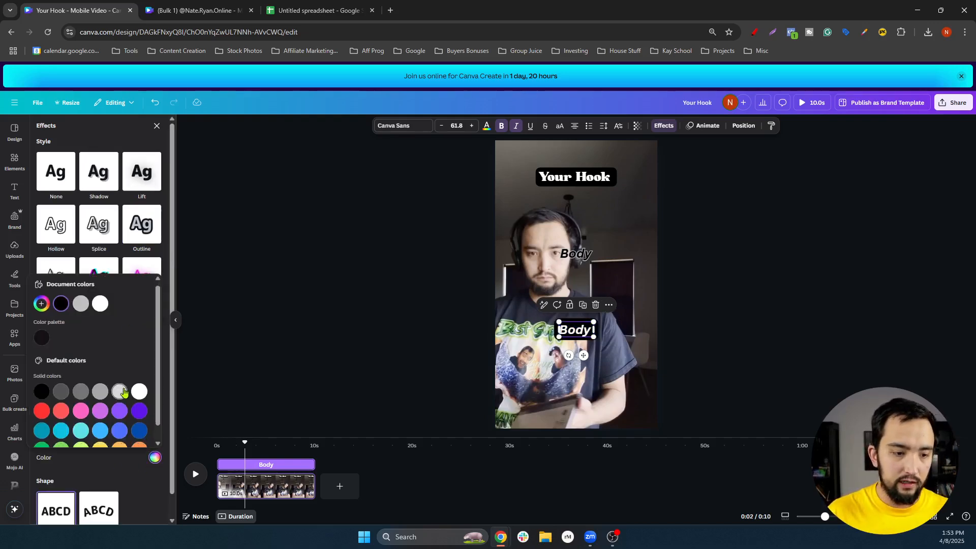
pyautogui.click(61, 433)
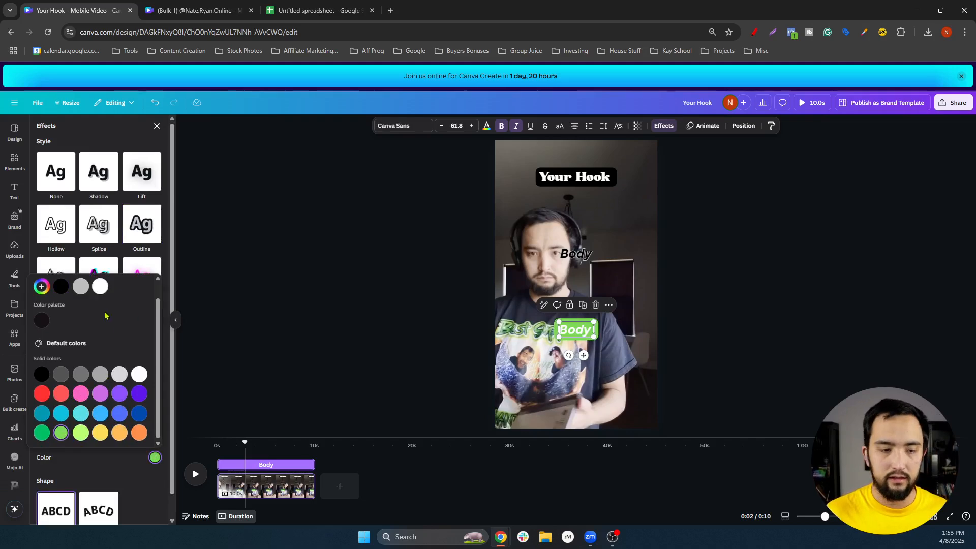
pyautogui.click(122, 138)
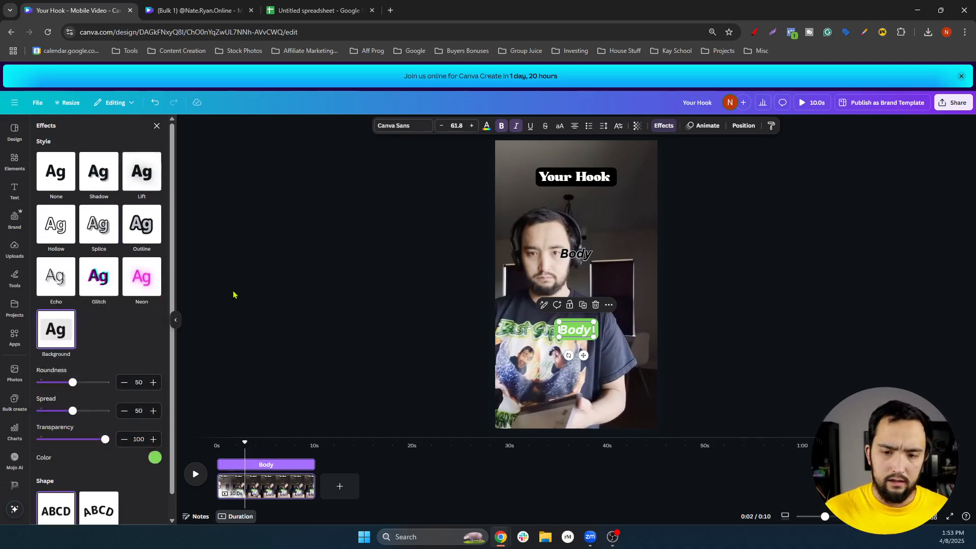
pyautogui.moveTo(73, 411); pyautogui.dragTo(59, 412)
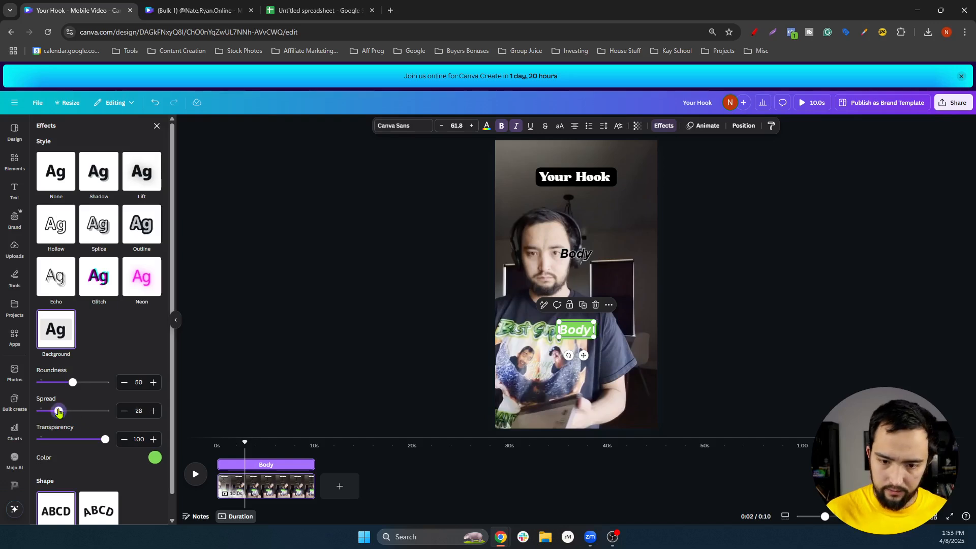
# Try black and white backgrounds, keep green, and make the copy's text black
pyautogui.click(155, 457)
pyautogui.scroll(-1, 102, 366)
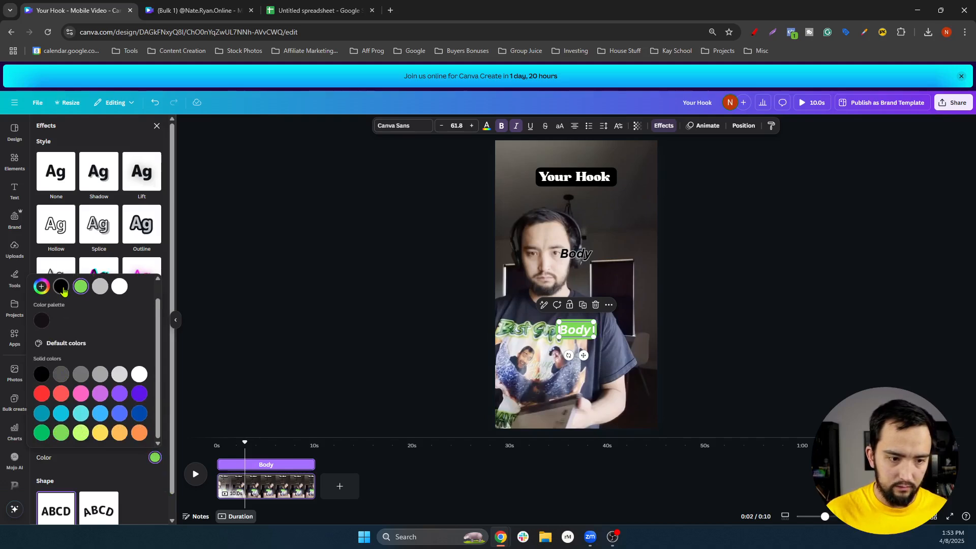
pyautogui.click(61, 286)
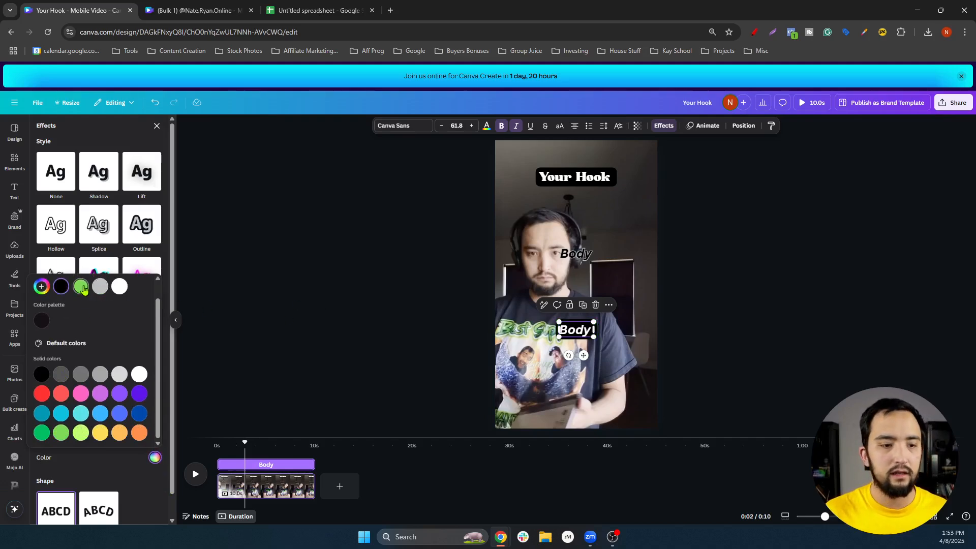
pyautogui.click(122, 291)
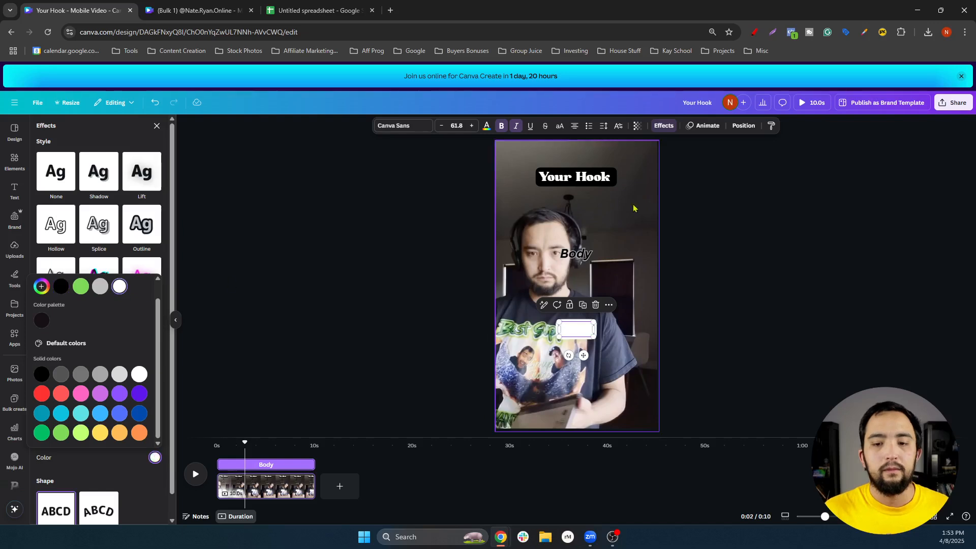
pyautogui.click(57, 436)
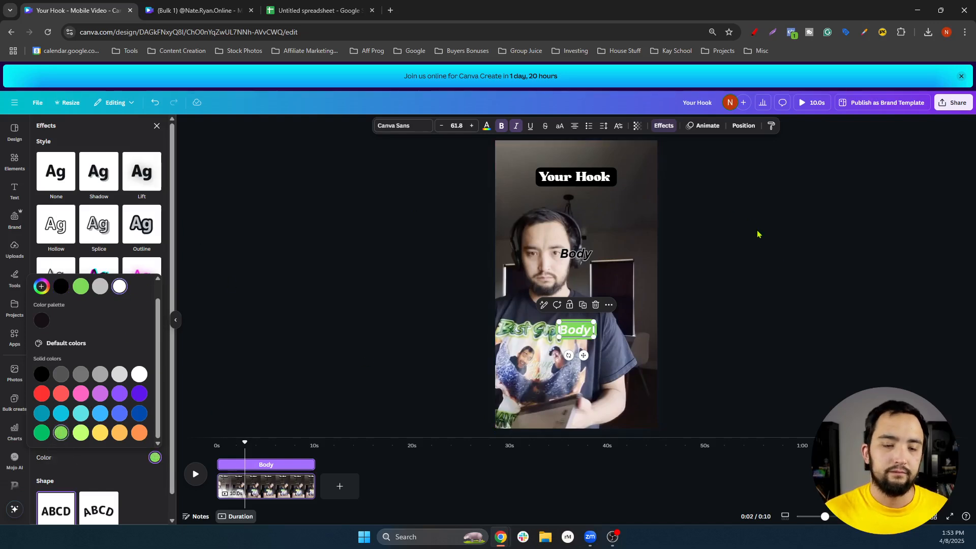
pyautogui.click(486, 127)
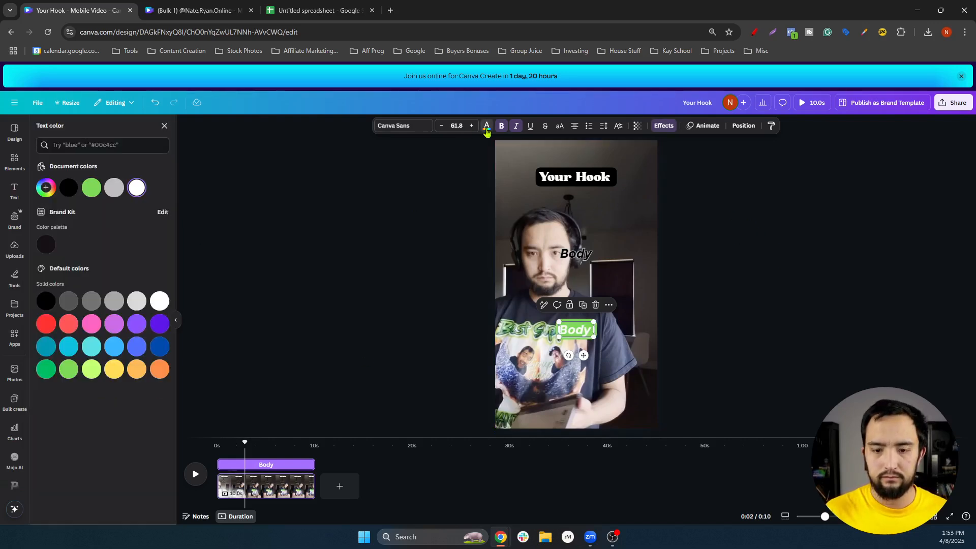
pyautogui.click(69, 187)
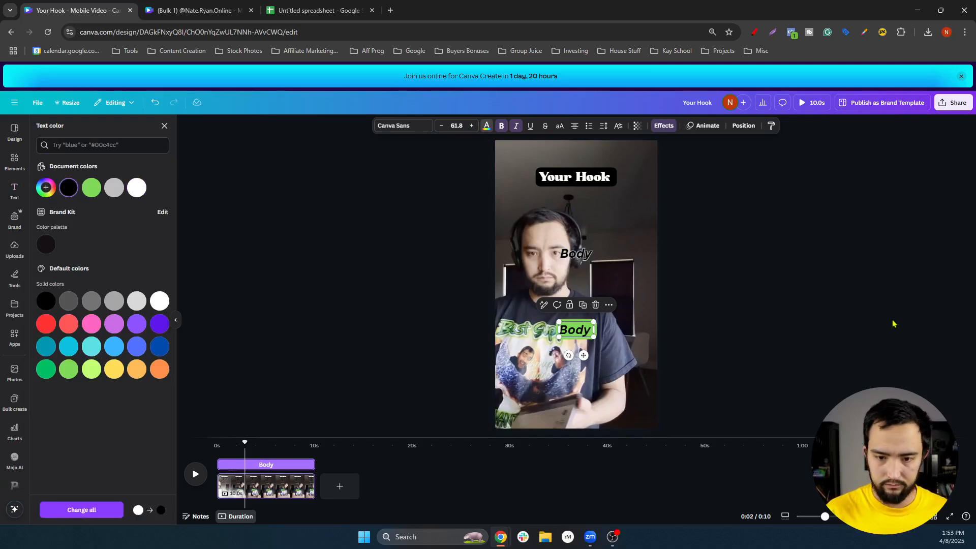
# Enlarge the copy to 72.8, retype it as 'CTA', move it down, then open the Sheets tab
pyautogui.click(818, 316)
pyautogui.click(585, 335)
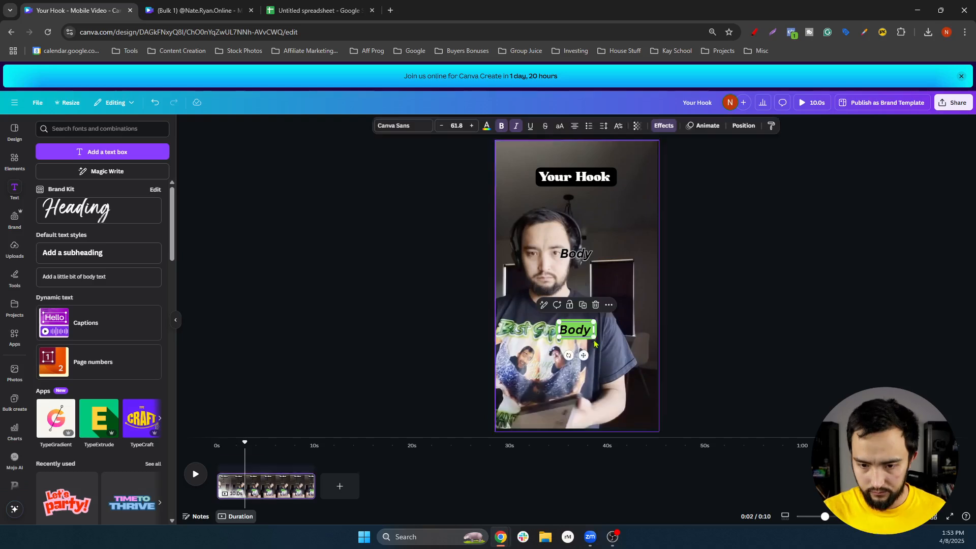
pyautogui.moveTo(595, 341); pyautogui.dragTo(596, 340)
pyautogui.press('Escape')
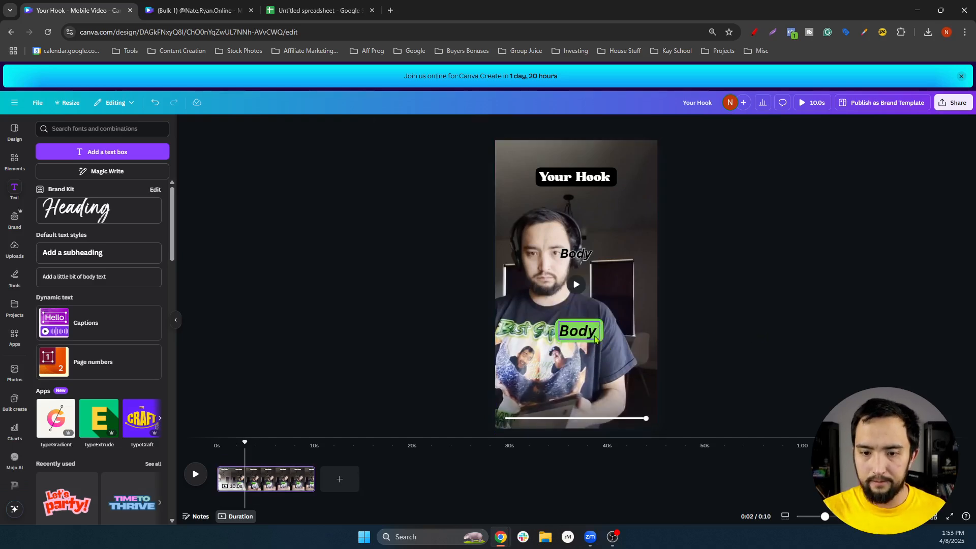
pyautogui.doubleClick(588, 337)
pyautogui.write('CTA')
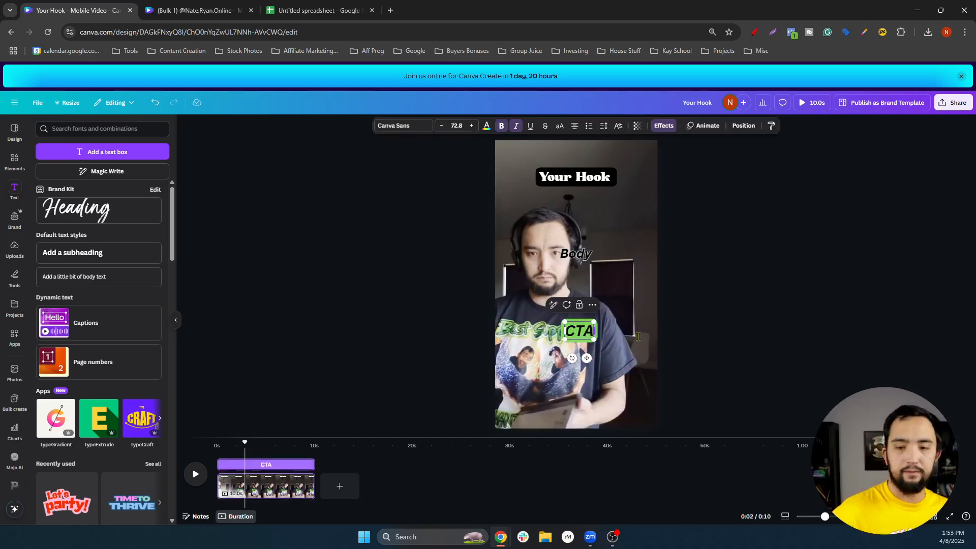
pyautogui.click(711, 347)
pyautogui.moveTo(581, 336); pyautogui.dragTo(580, 348)
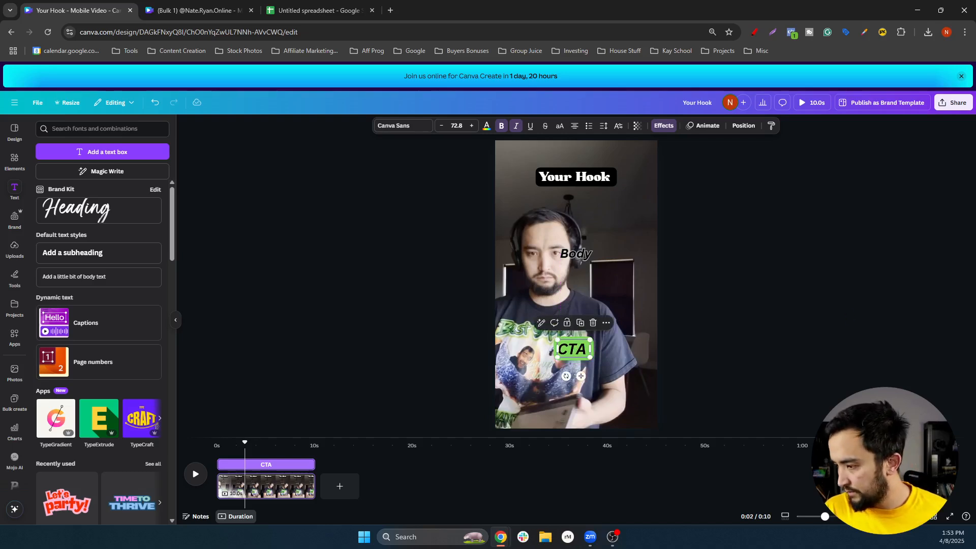
pyautogui.click(357, 7)
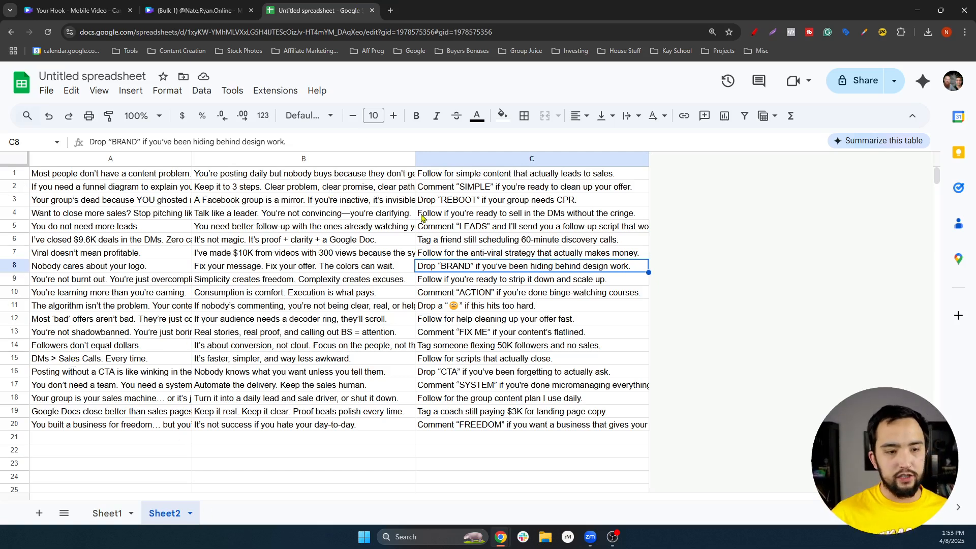
# Download Sheet2 as 'Untitled spreadsheet - Sheet2.csv' and go back to the Canva design tab
pyautogui.click(45, 93)
pyautogui.moveTo(93, 252)
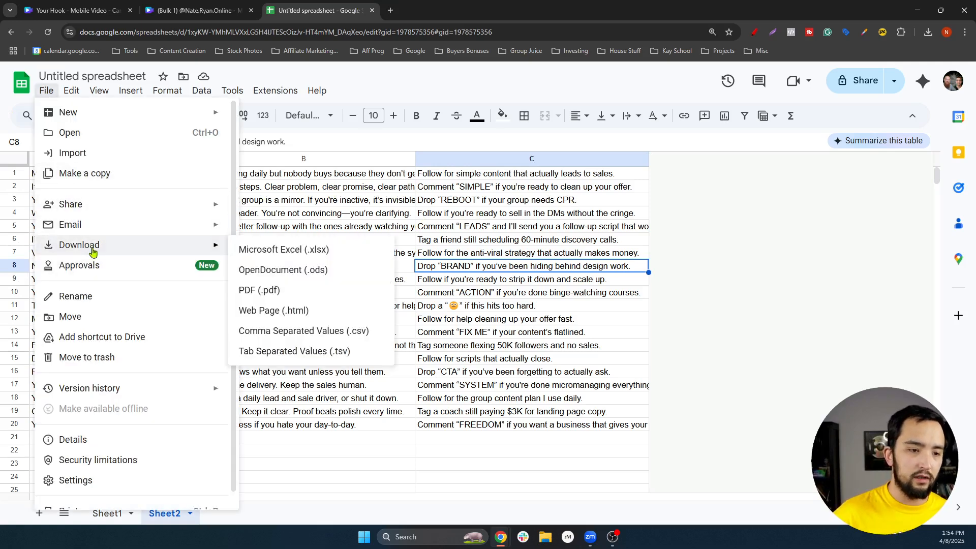
pyautogui.click(297, 333)
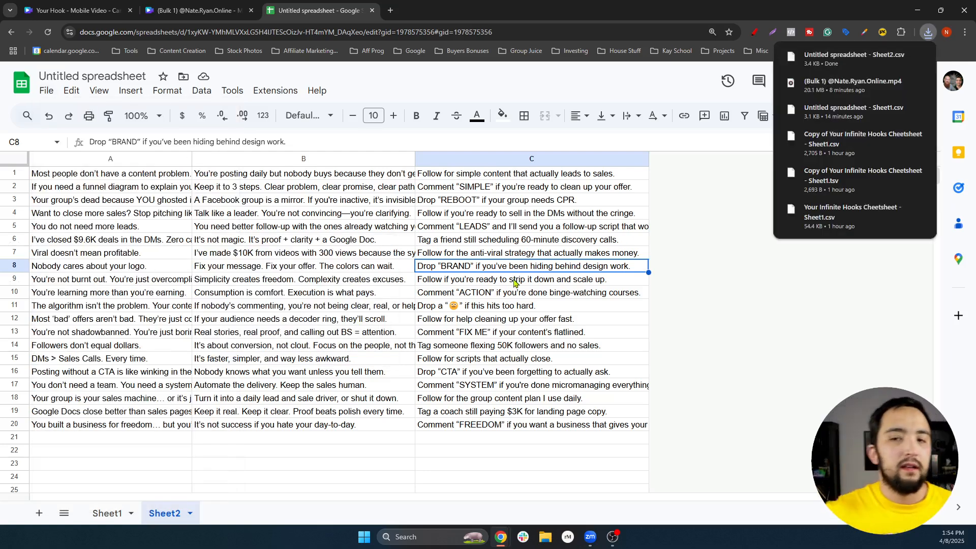
pyautogui.click(116, 6)
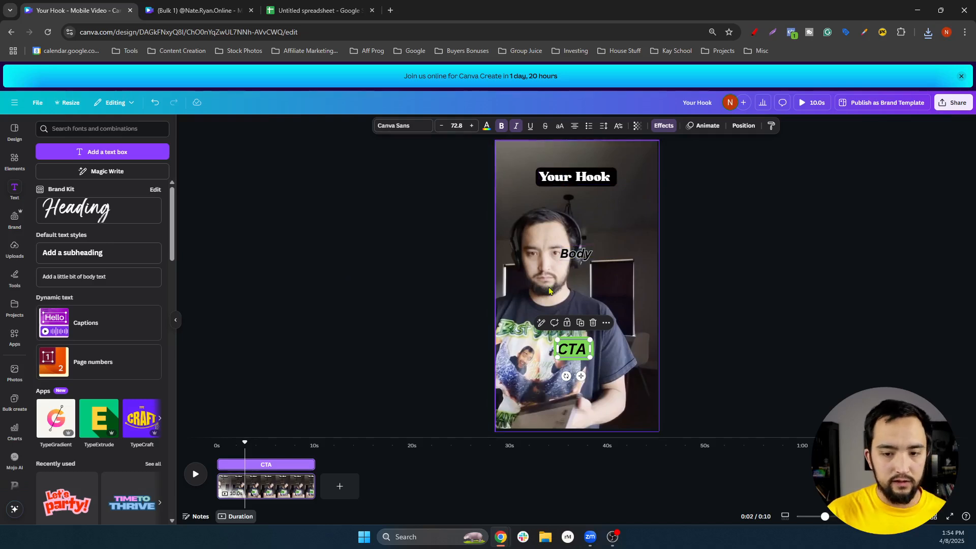
# Give the 'Your Hook' text the Rise entrance animation and preview the video
pyautogui.click(351, 304)
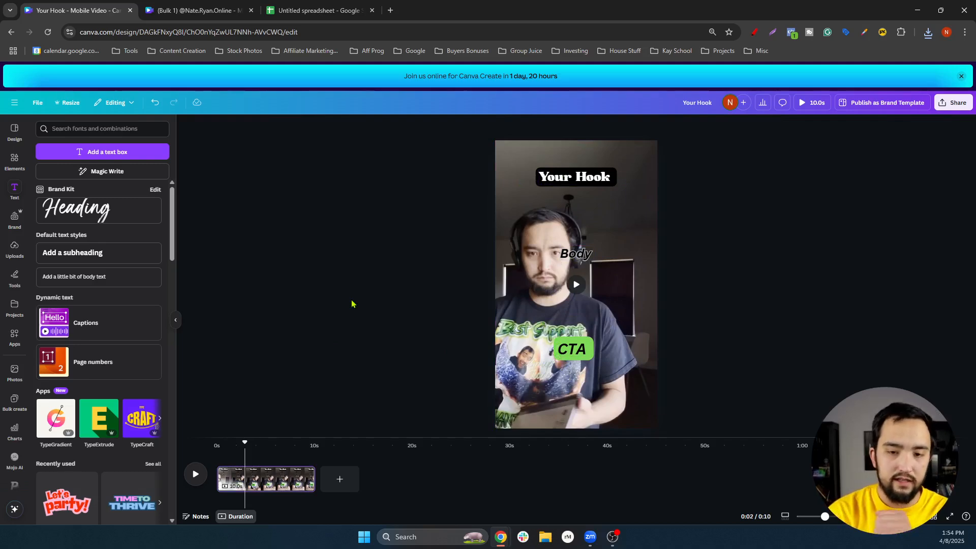
pyautogui.scroll(-2, 107, 317)
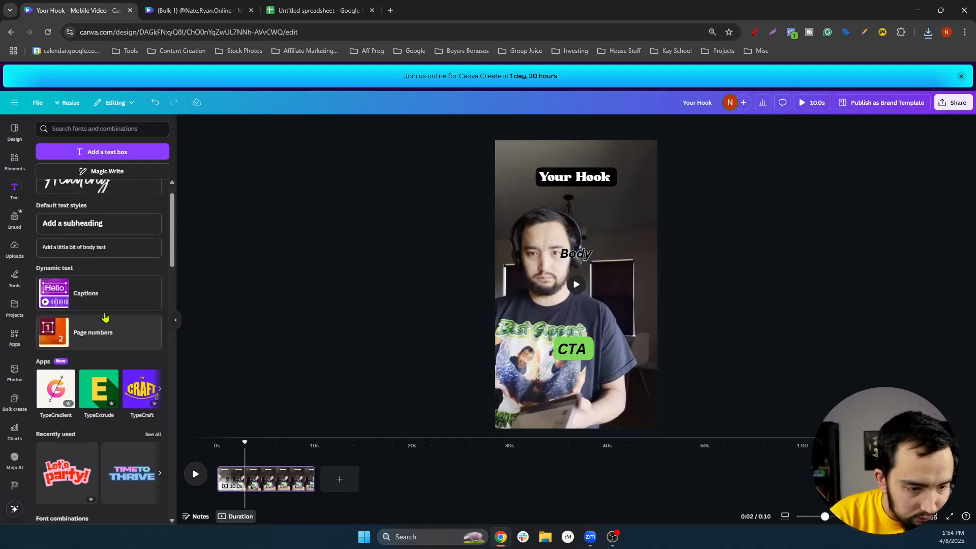
pyautogui.scroll(2, 102, 320)
pyautogui.click(583, 179)
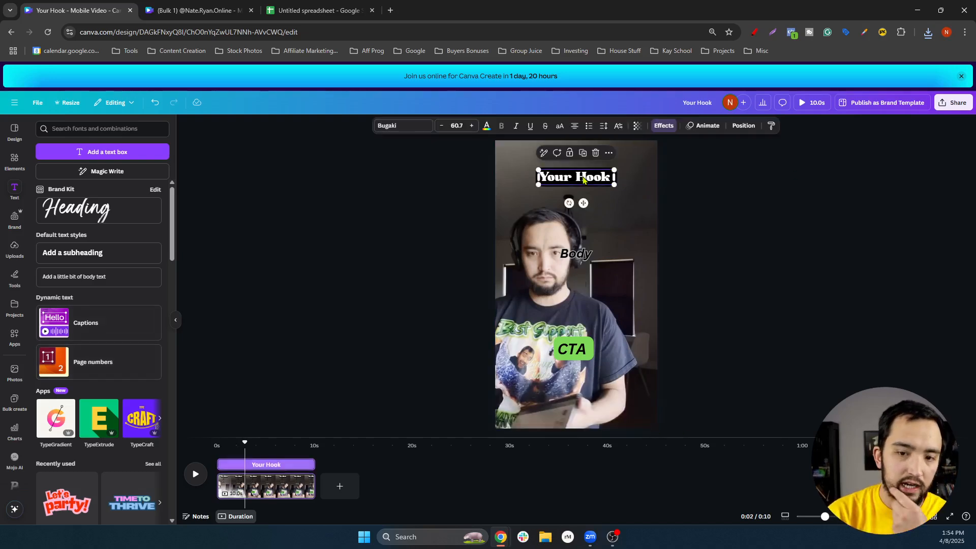
pyautogui.click(707, 126)
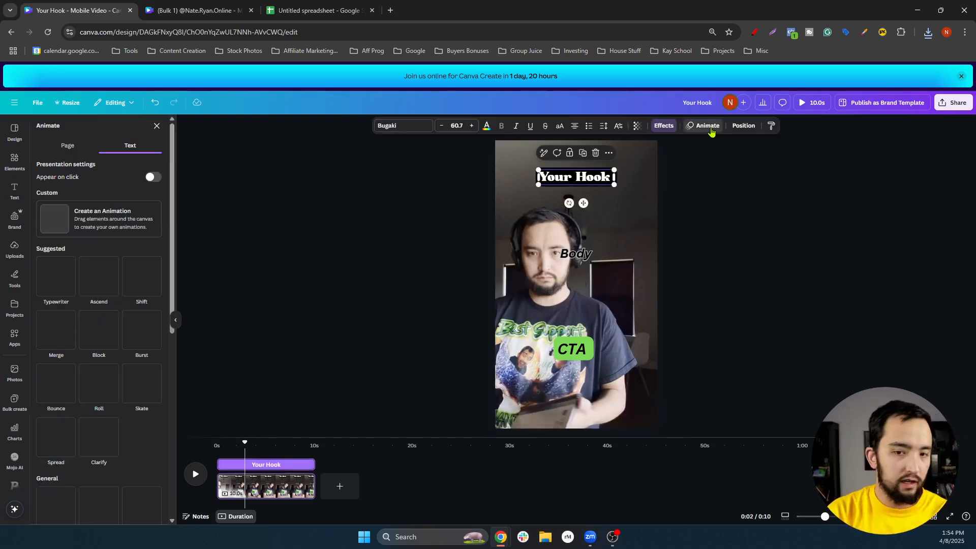
pyautogui.scroll(-2, 95, 279)
pyautogui.scroll(-2, 94, 279)
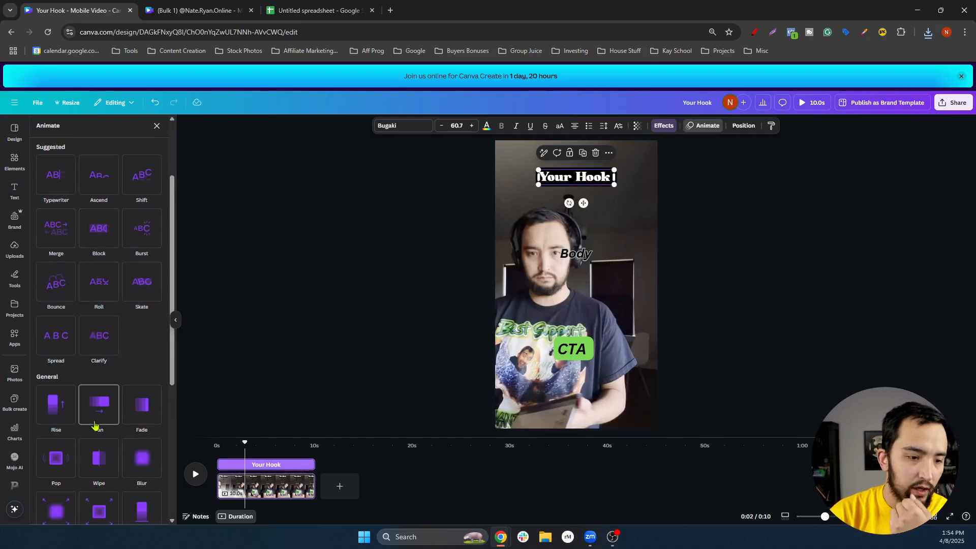
pyautogui.click(50, 410)
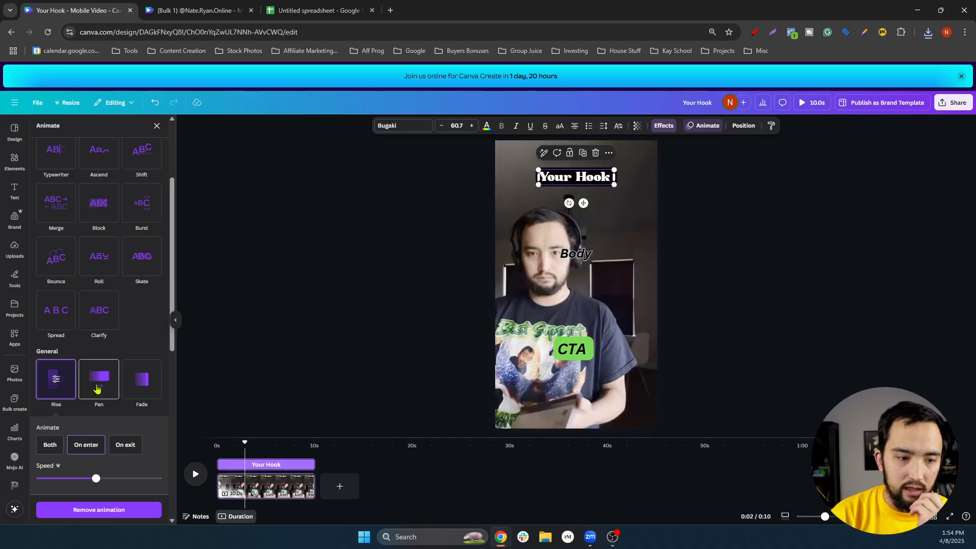
pyautogui.click(195, 473)
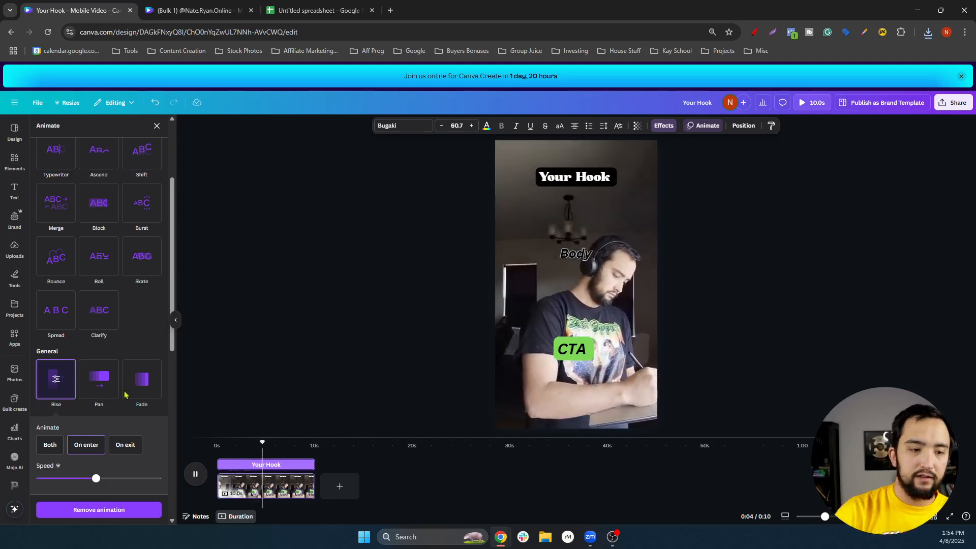
# Try Pan, Ascend, Shift and word-by-word Typewriter on the hook, then settle on Succession
pyautogui.click(107, 384)
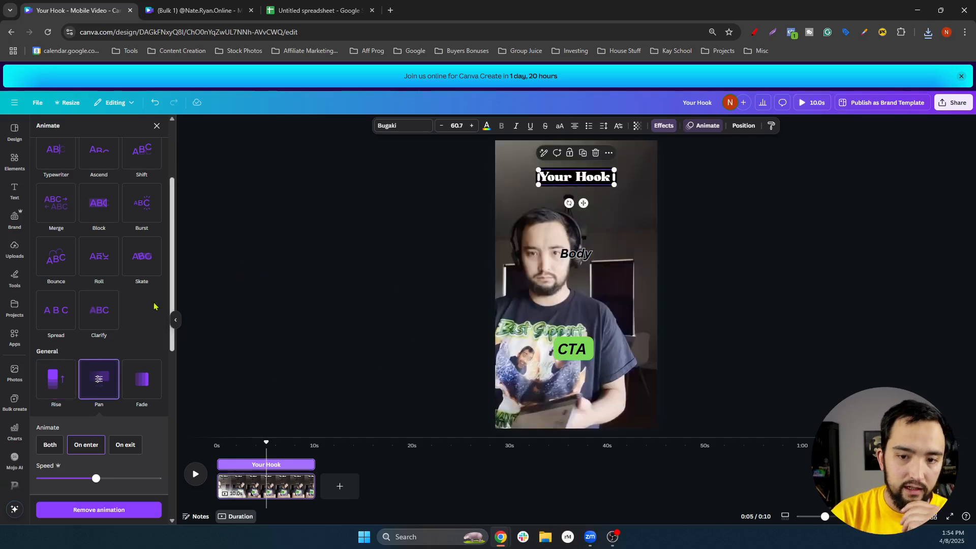
pyautogui.scroll(3, 98, 244)
pyautogui.scroll(-1, 98, 244)
pyautogui.click(98, 240)
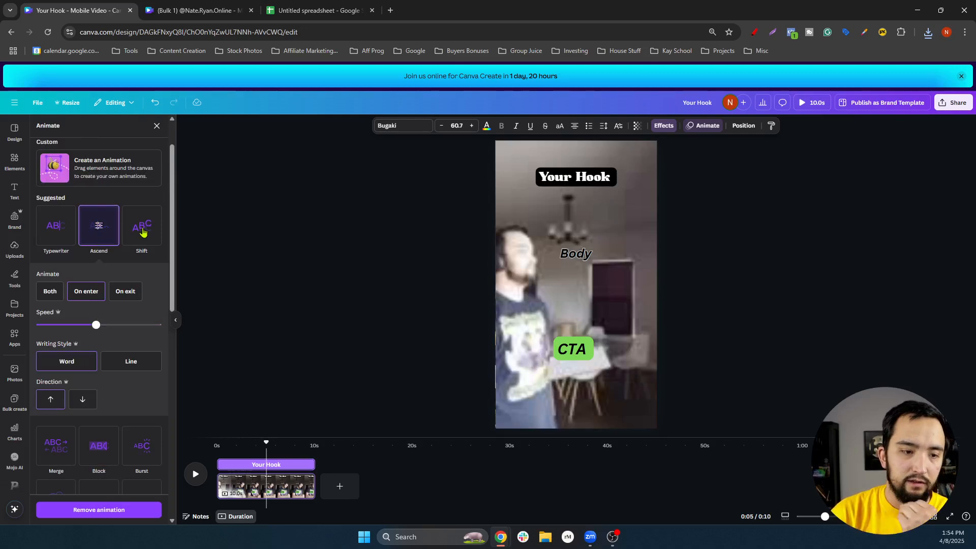
pyautogui.click(142, 227)
pyautogui.click(51, 227)
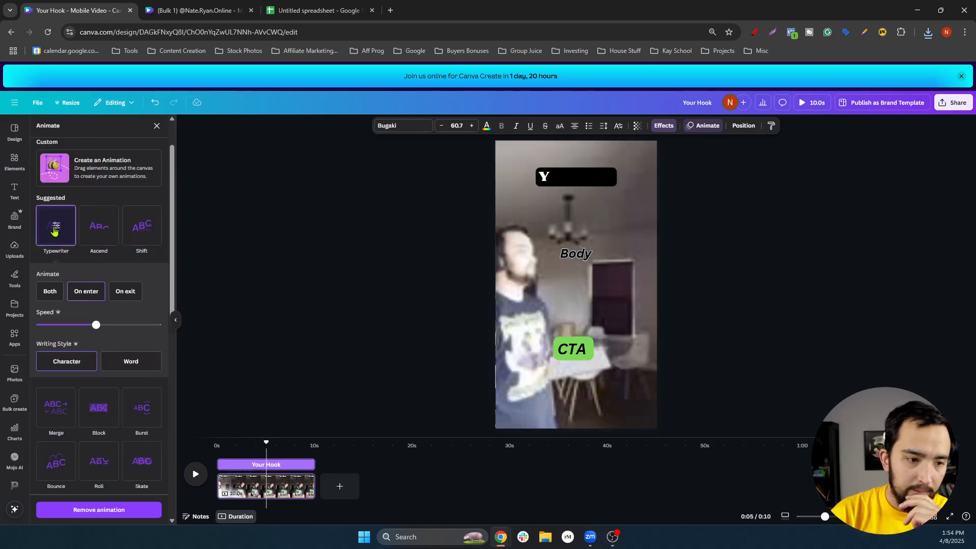
pyautogui.scroll(-2, 106, 247)
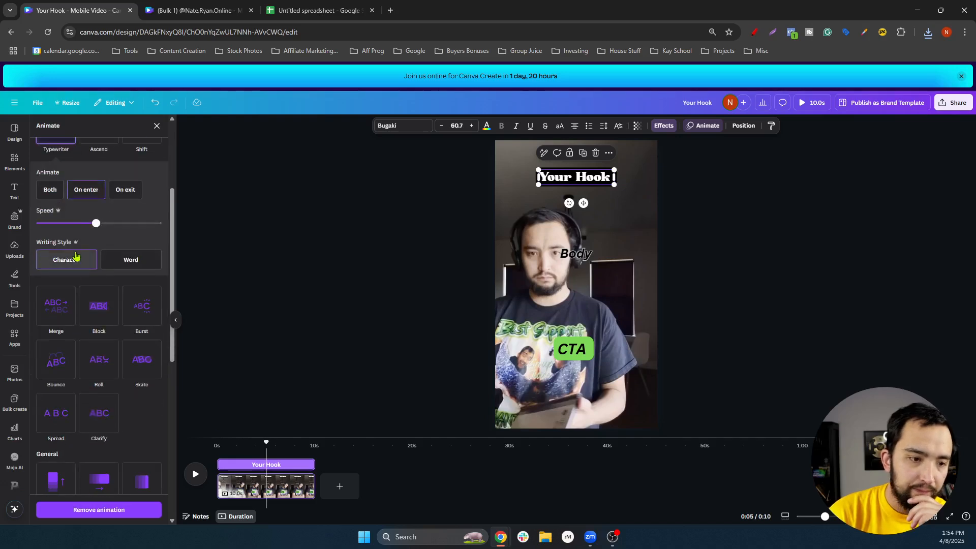
pyautogui.scroll(1, 97, 269)
pyautogui.click(120, 312)
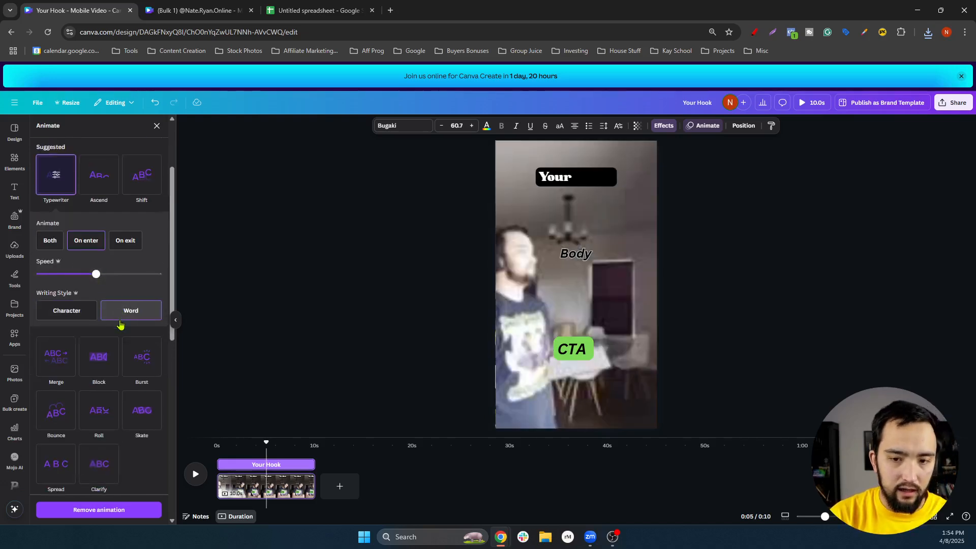
pyautogui.scroll(-5, 76, 315)
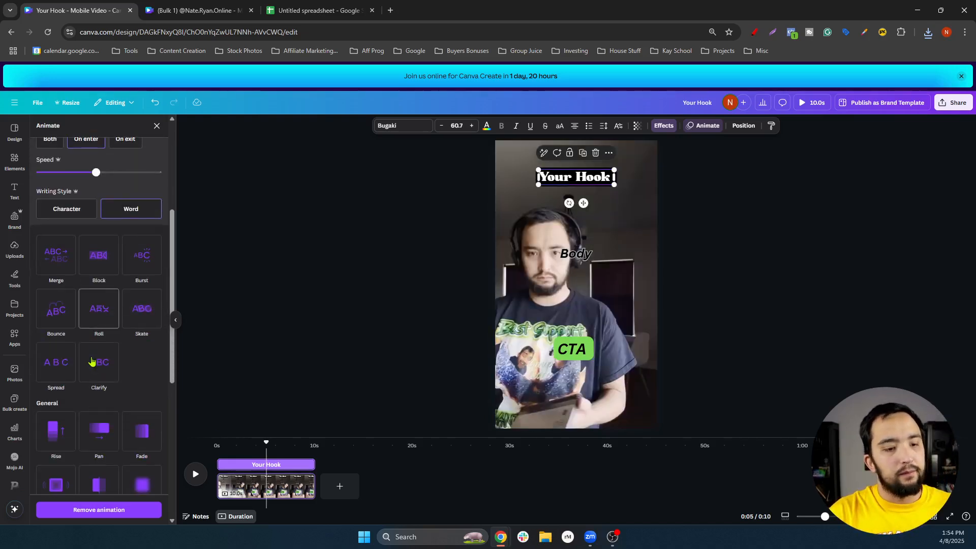
pyautogui.click(55, 388)
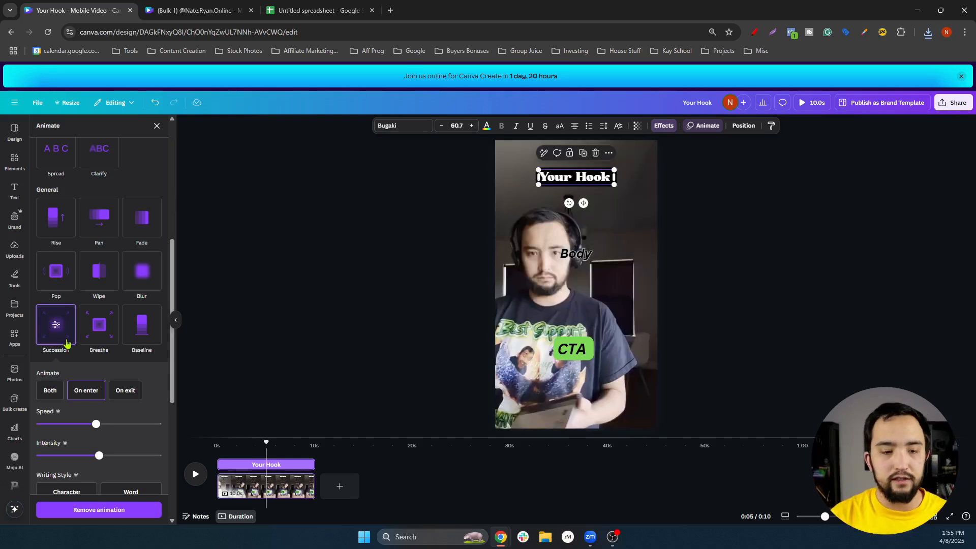
pyautogui.press('Escape')
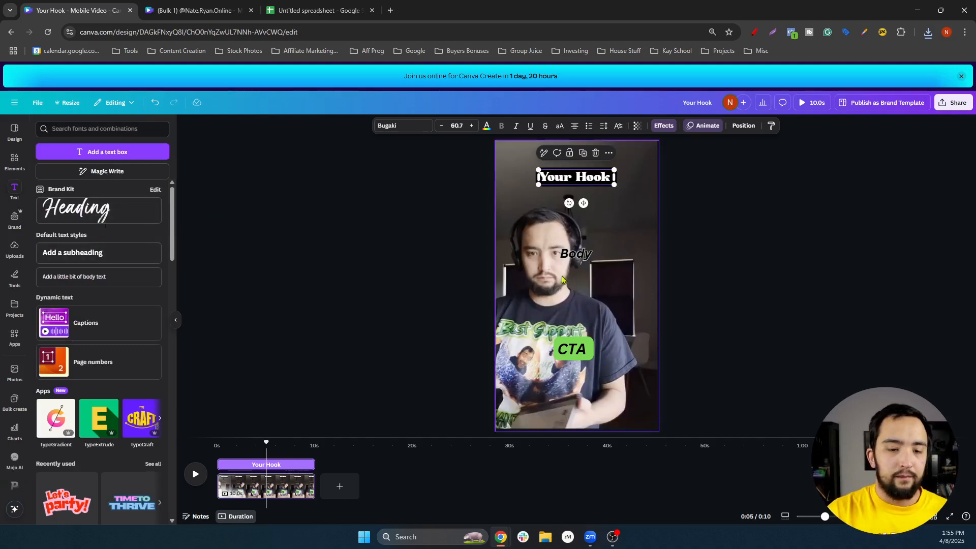
# In Bulk create, upload 'Untitled spreadsheet - Sheet2.csv' from Downloads as the data source
pyautogui.click(583, 251)
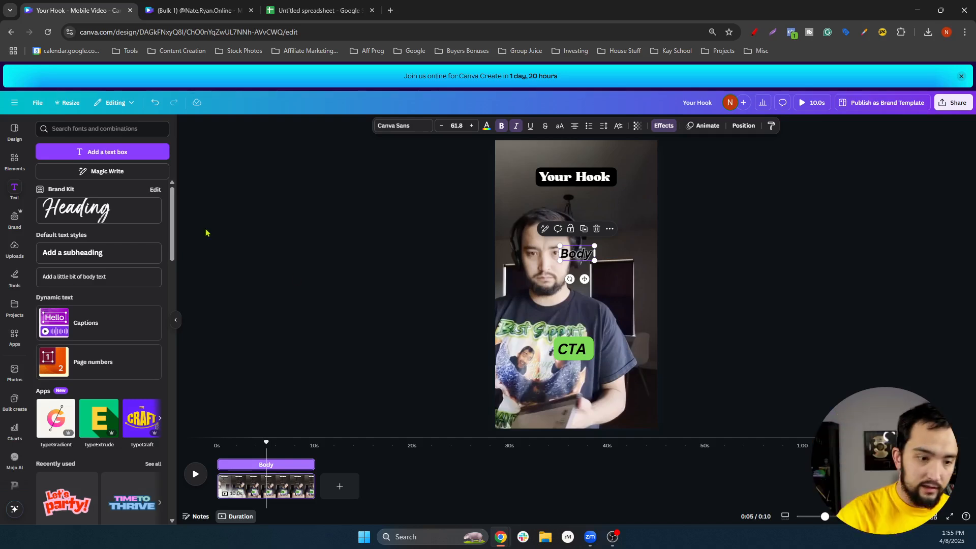
pyautogui.scroll(-5, 113, 350)
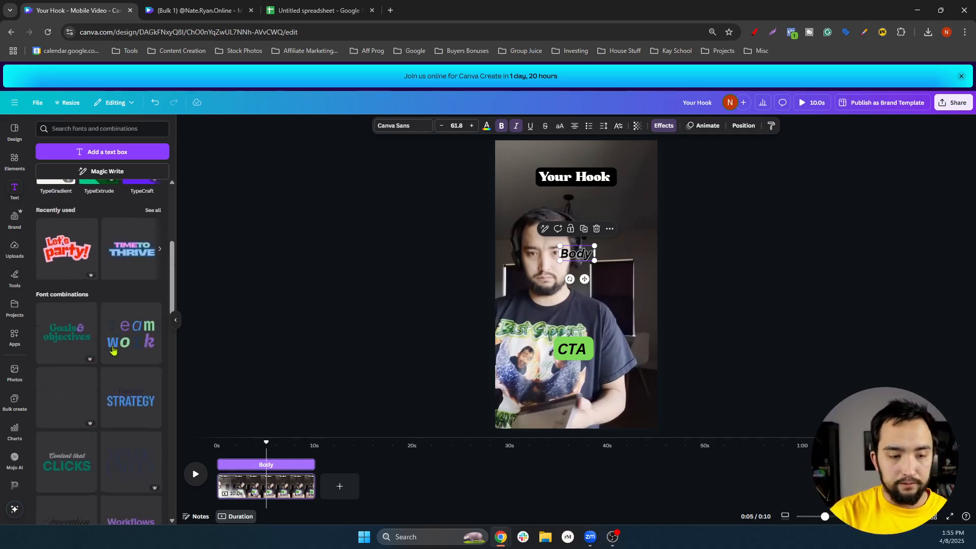
pyautogui.scroll(5, 112, 350)
pyautogui.click(453, 287)
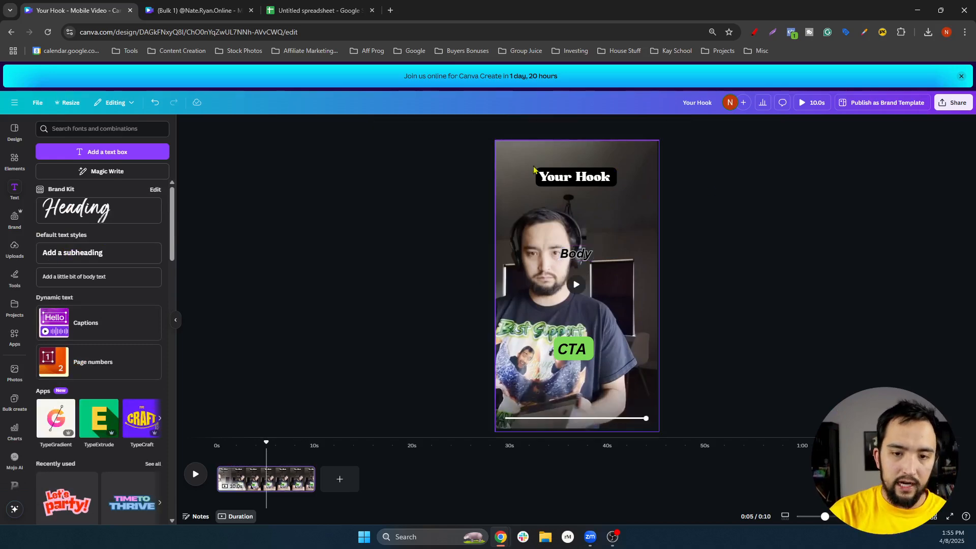
pyautogui.click(16, 401)
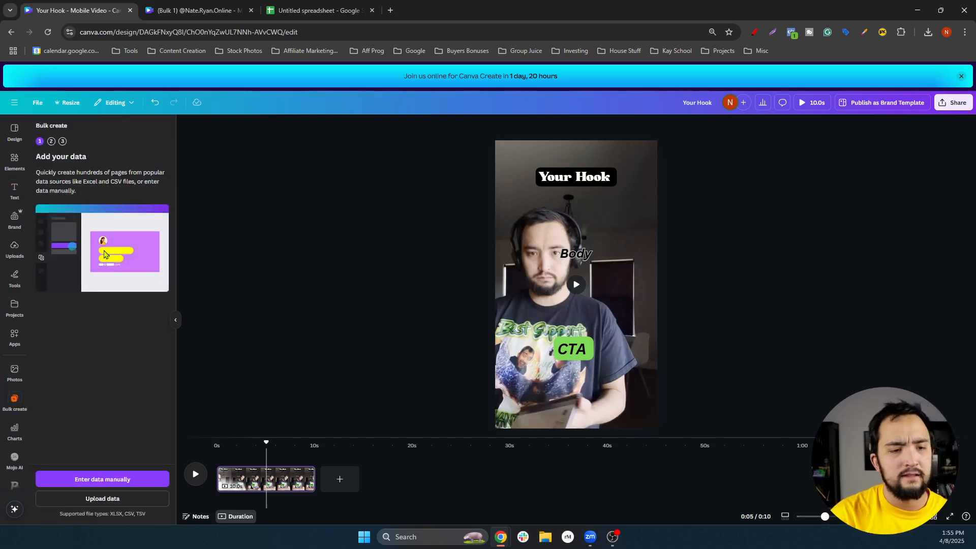
pyautogui.click(111, 503)
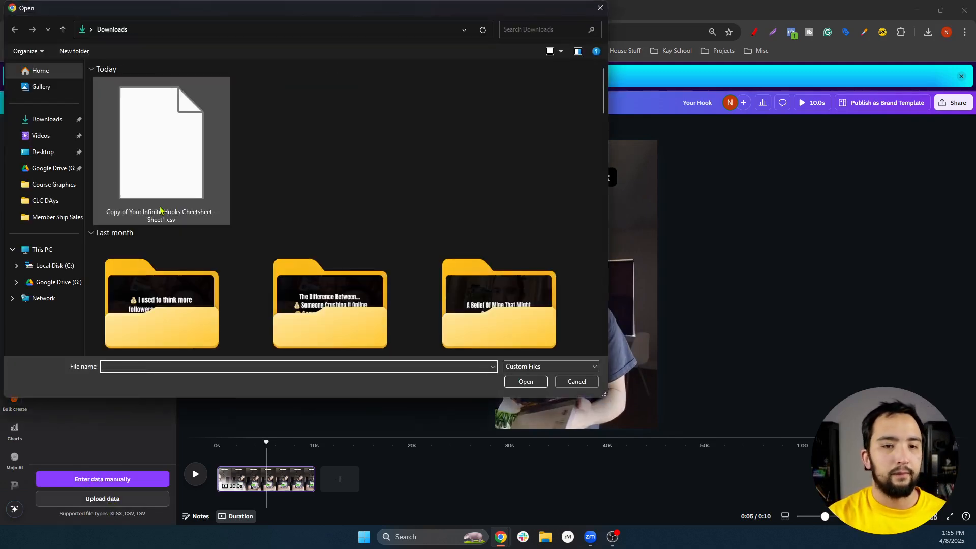
pyautogui.click(45, 120)
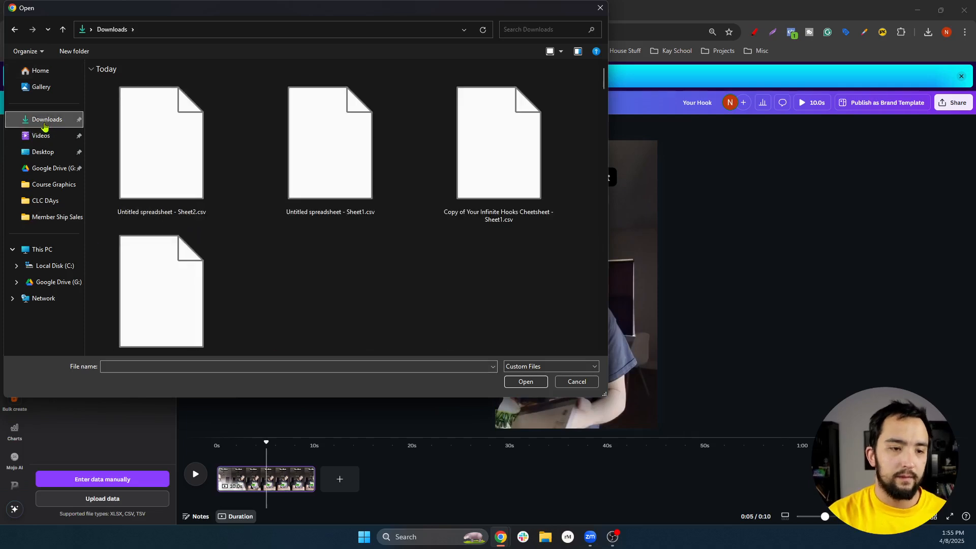
pyautogui.click(189, 138)
pyautogui.doubleClick(190, 139)
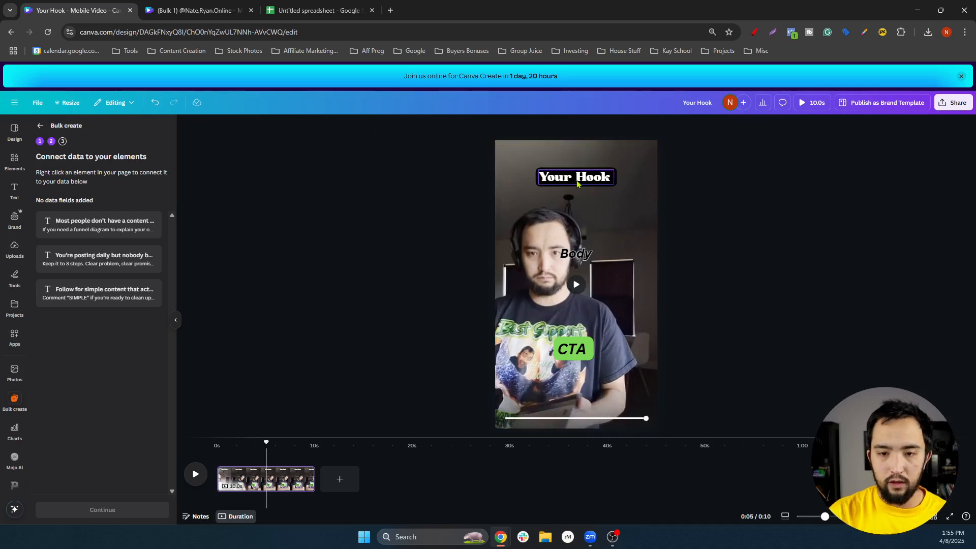
# Connect the 'Your Hook' text to the first CSV data field
pyautogui.click(577, 183)
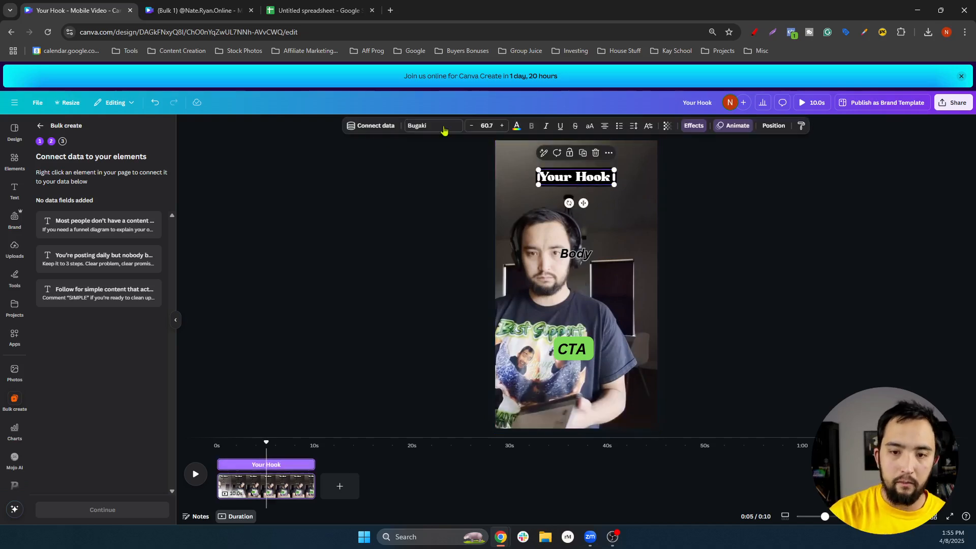
pyautogui.click(371, 125)
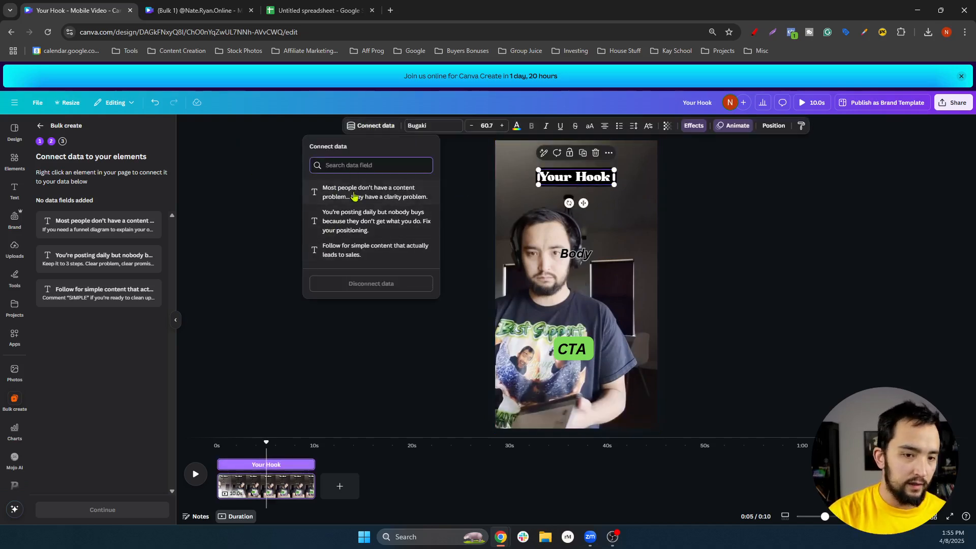
pyautogui.click(310, 11)
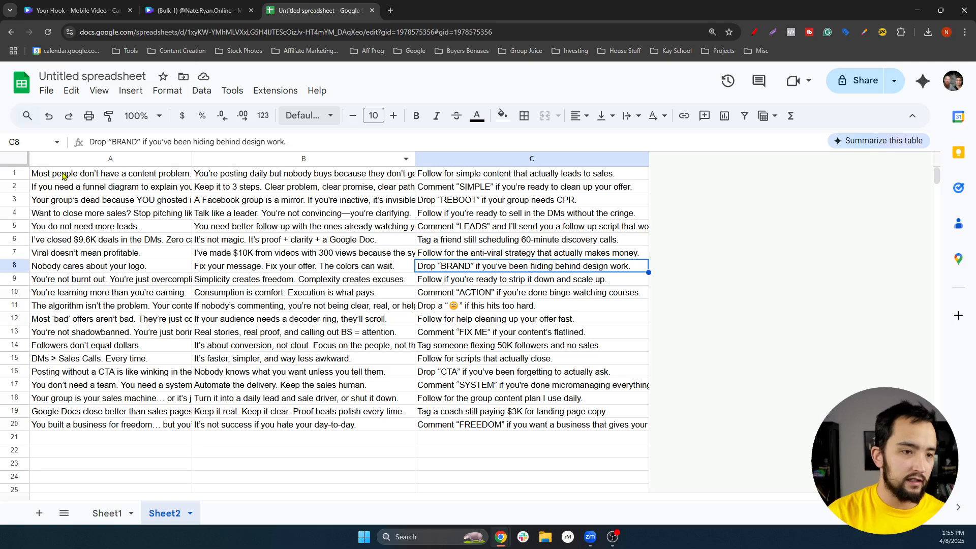
pyautogui.click(75, 9)
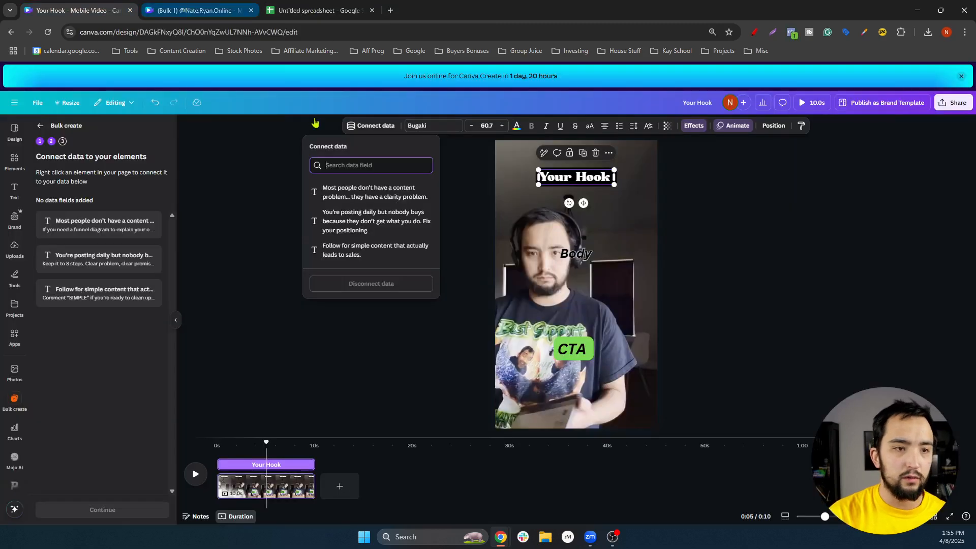
pyautogui.click(344, 200)
pyautogui.click(683, 200)
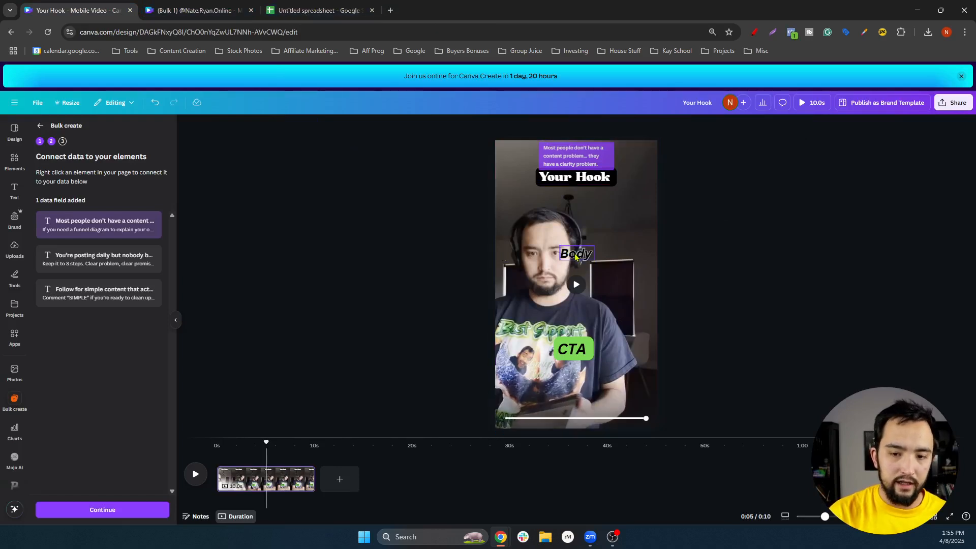
# Connect the Body text to the second data field
pyautogui.click(576, 257)
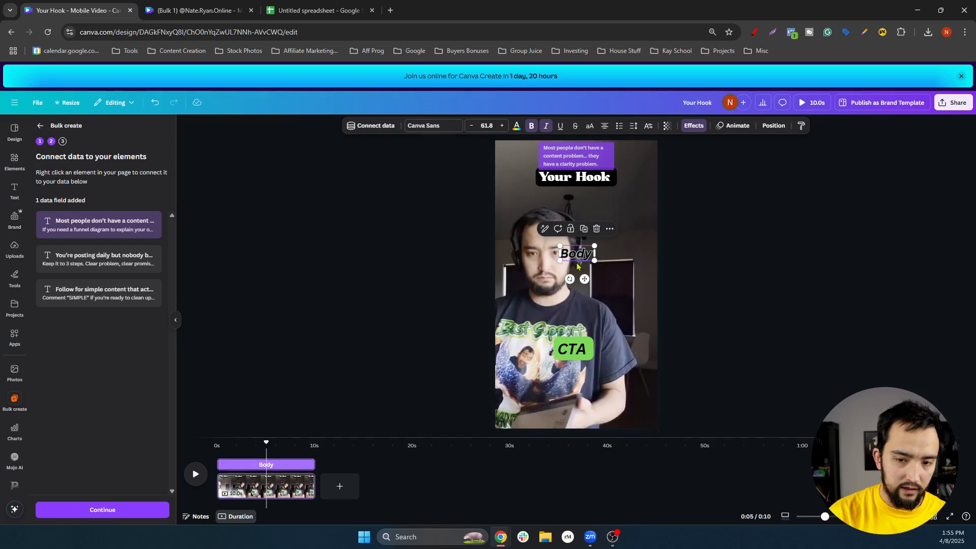
pyautogui.click(374, 126)
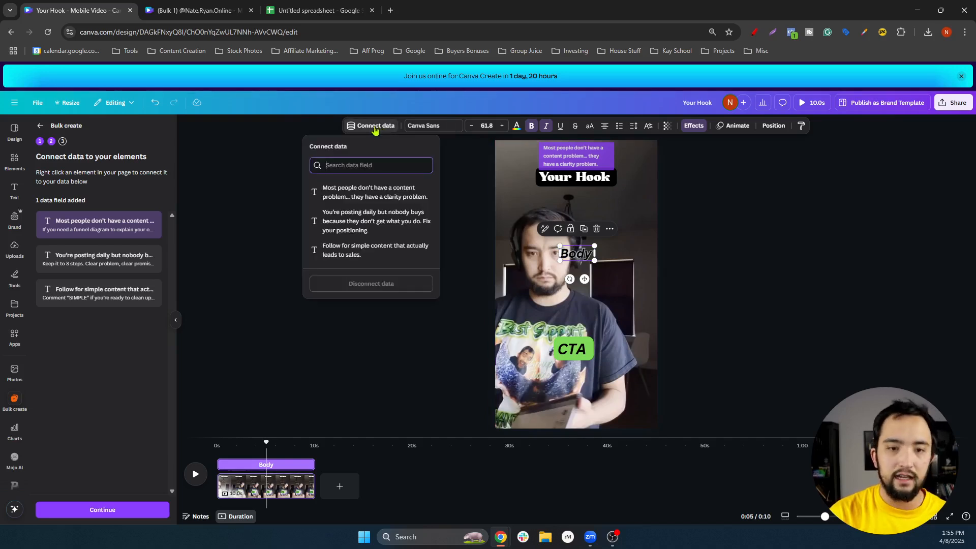
pyautogui.click(352, 224)
pyautogui.click(347, 252)
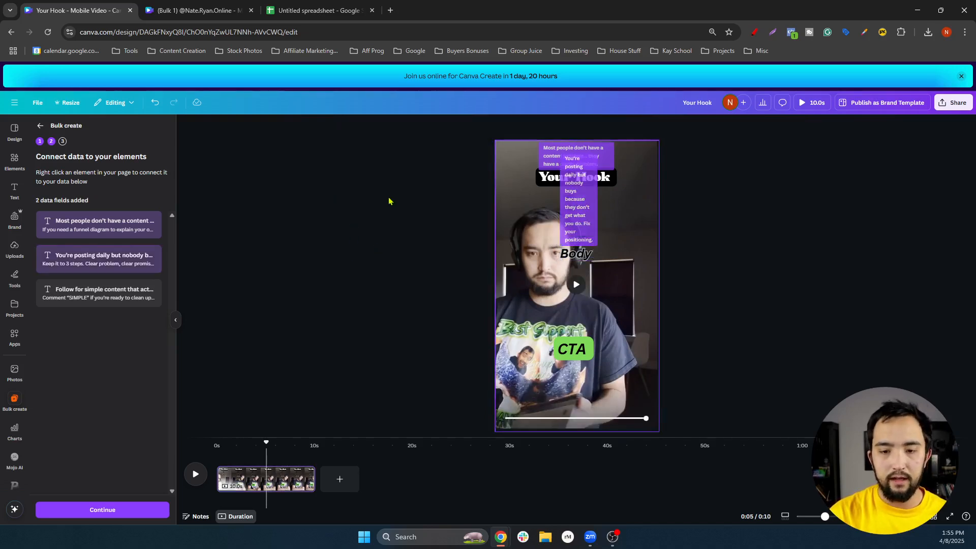
# Connect the CTA text to the third data field and continue to applying the data
pyautogui.click(568, 359)
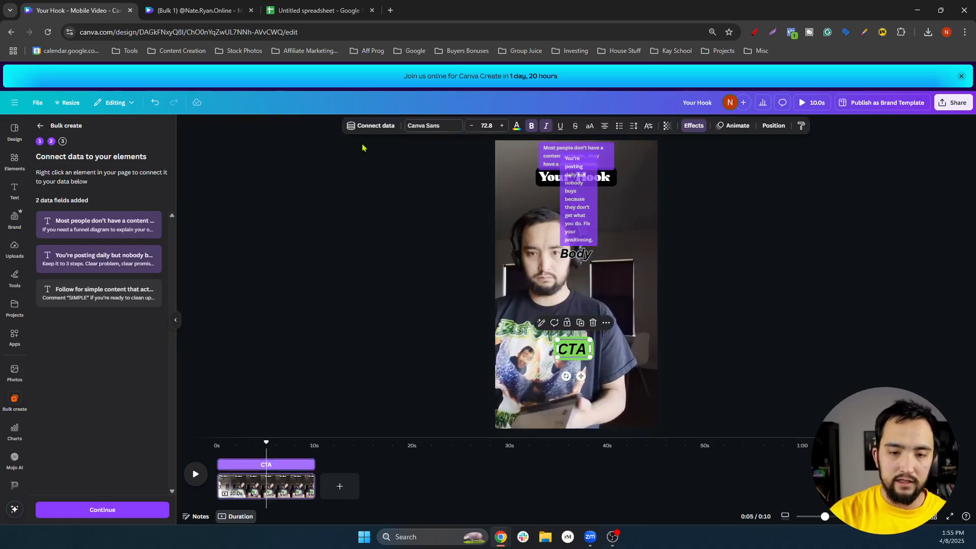
pyautogui.click(379, 127)
pyautogui.click(362, 253)
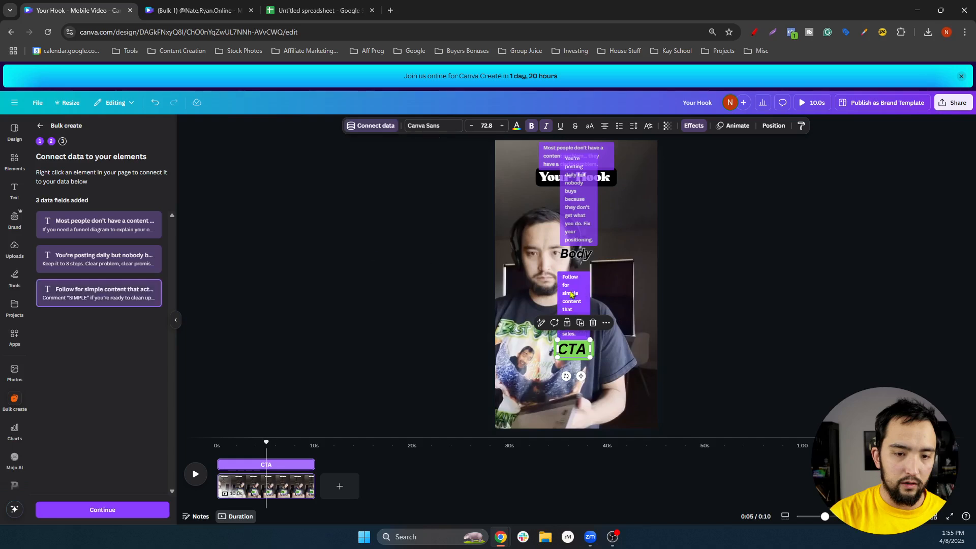
pyautogui.click(769, 281)
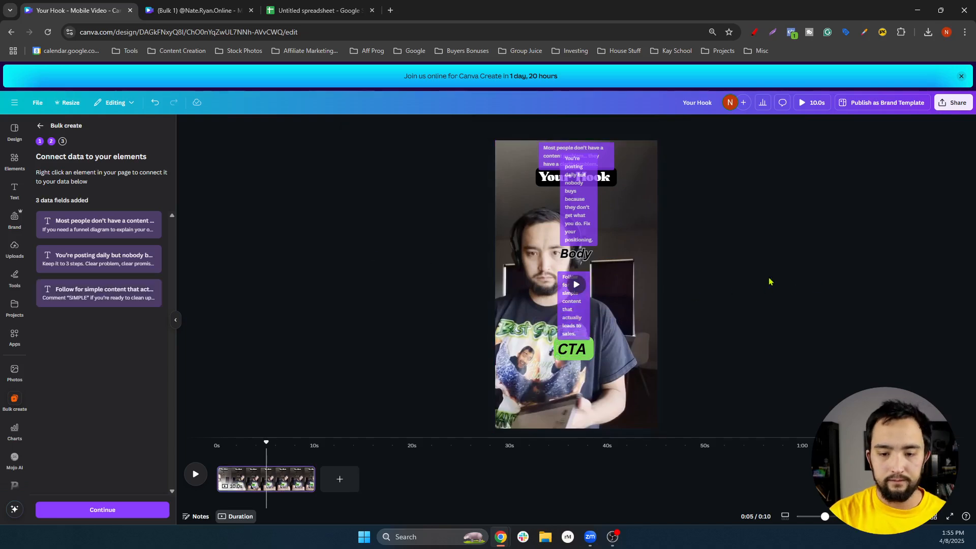
pyautogui.click(119, 511)
pyautogui.scroll(-1, 109, 453)
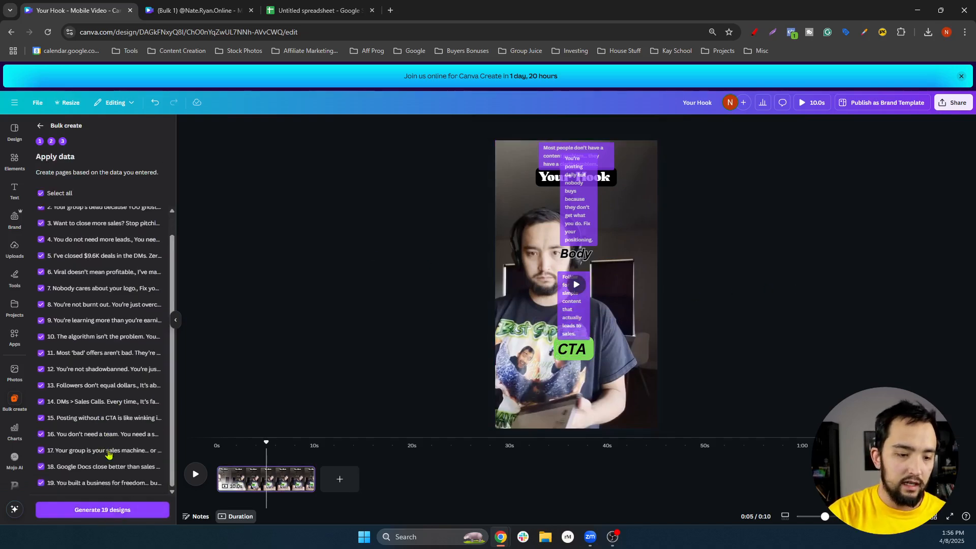
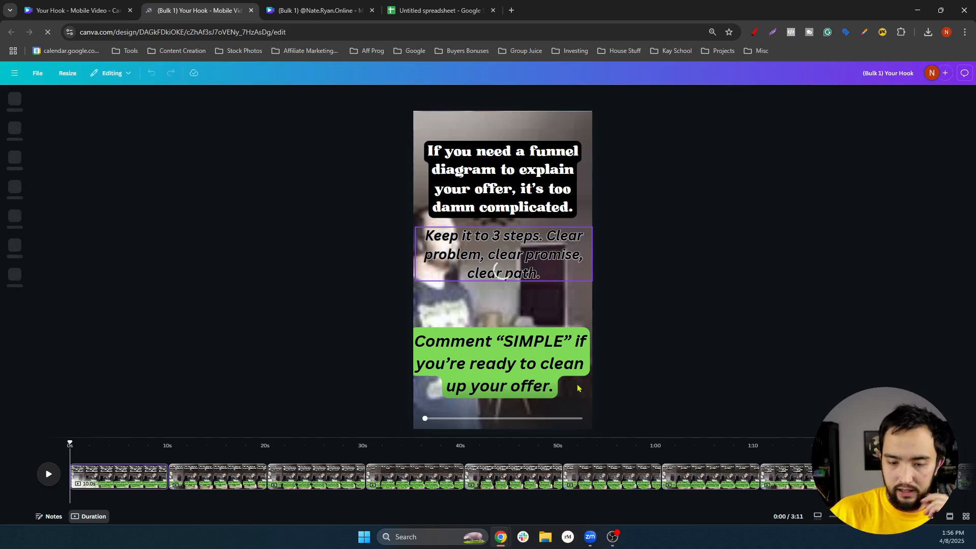
# Shrink the green call-to-action box and centre it horizontally on the video
pyautogui.click(519, 352)
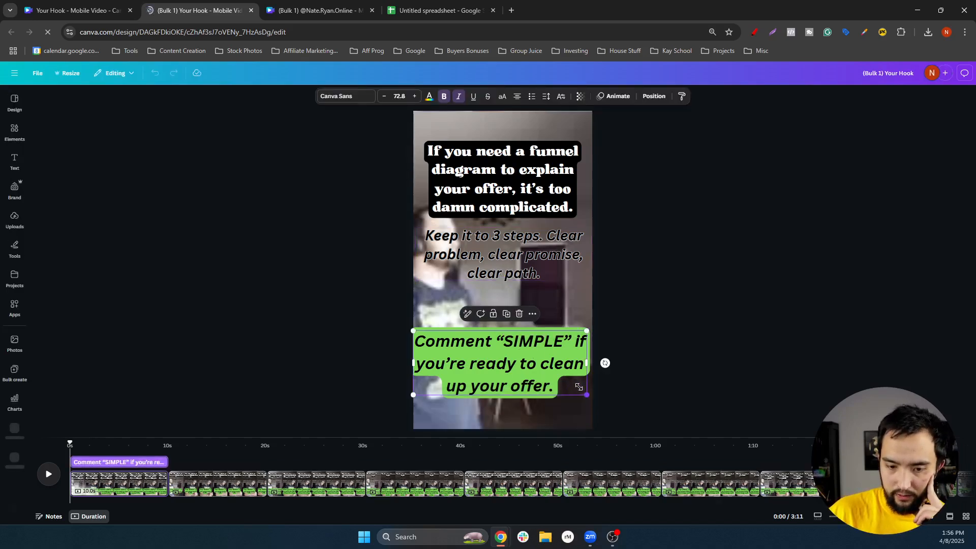
pyautogui.moveTo(578, 386); pyautogui.dragTo(568, 377)
pyautogui.moveTo(668, 350); pyautogui.dragTo(651, 346)
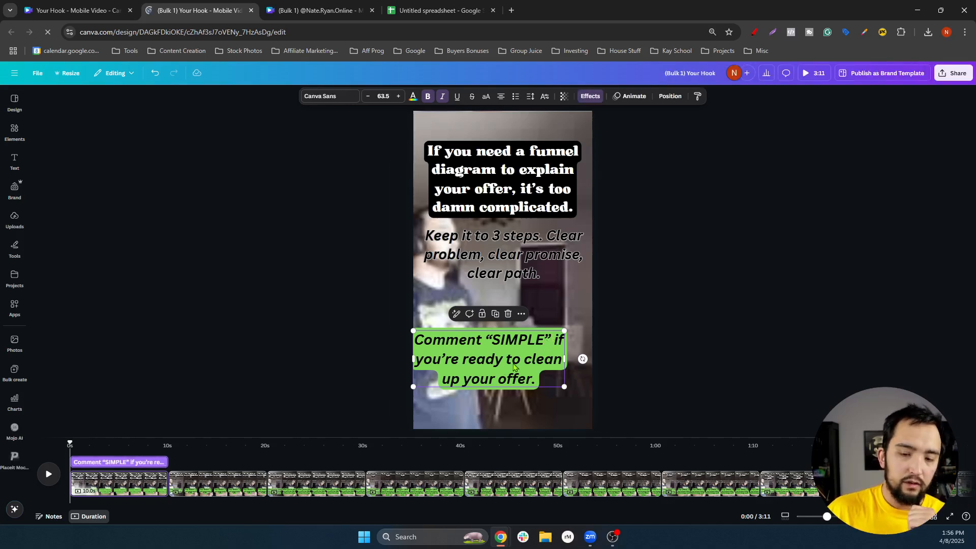
pyautogui.moveTo(497, 362); pyautogui.dragTo(519, 341)
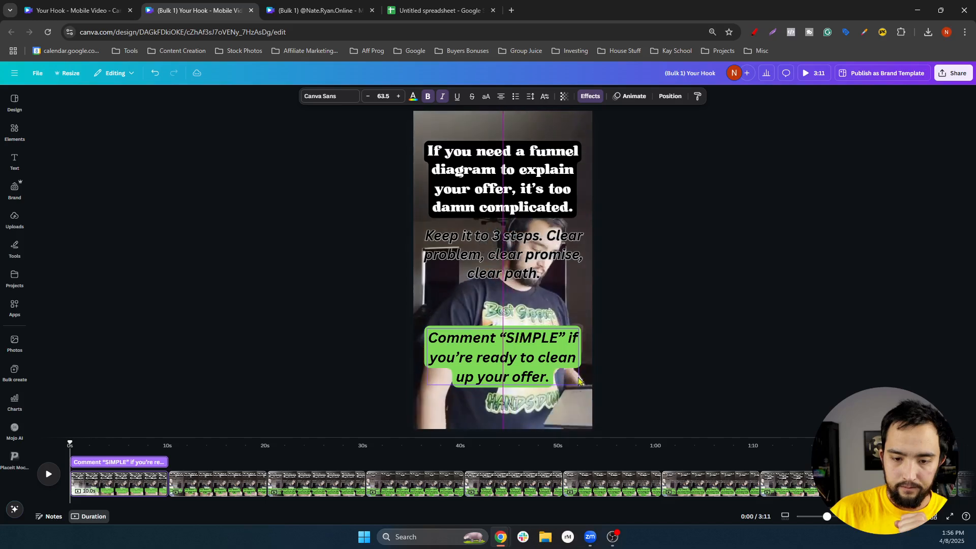
pyautogui.moveTo(579, 380); pyautogui.dragTo(515, 361)
pyautogui.click(626, 374)
pyautogui.click(664, 286)
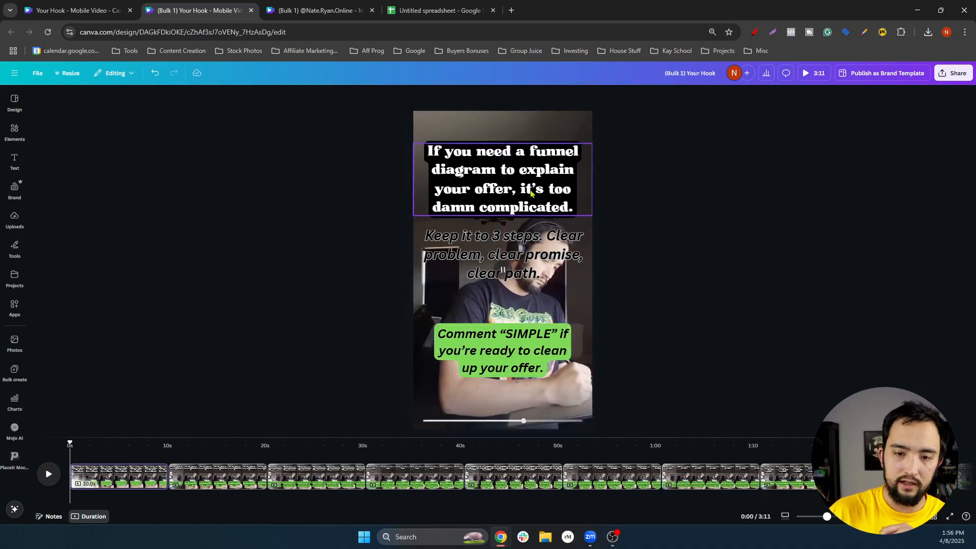
# Shrink the hook headline box and move it up, centred on the video
pyautogui.click(584, 214)
pyautogui.moveTo(592, 216); pyautogui.dragTo(584, 183)
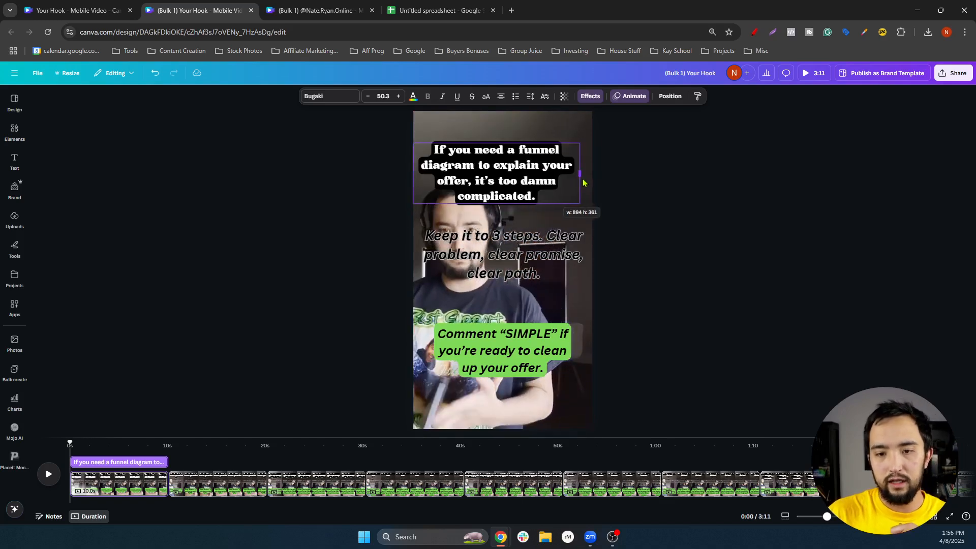
pyautogui.moveTo(507, 174); pyautogui.dragTo(512, 164)
pyautogui.click(524, 266)
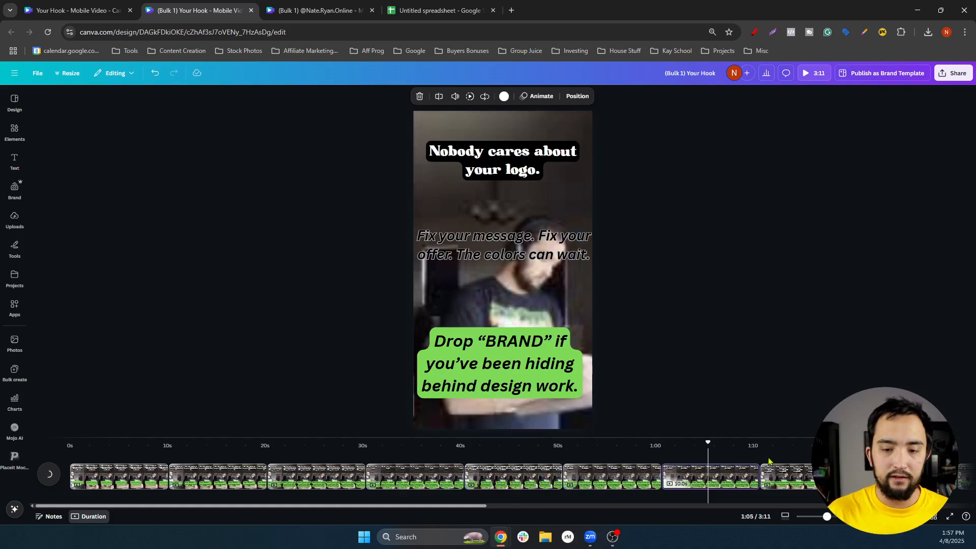
# On the 'You're not burnt out' page, trim the CTA clip's start so it appears later
pyautogui.click(812, 486)
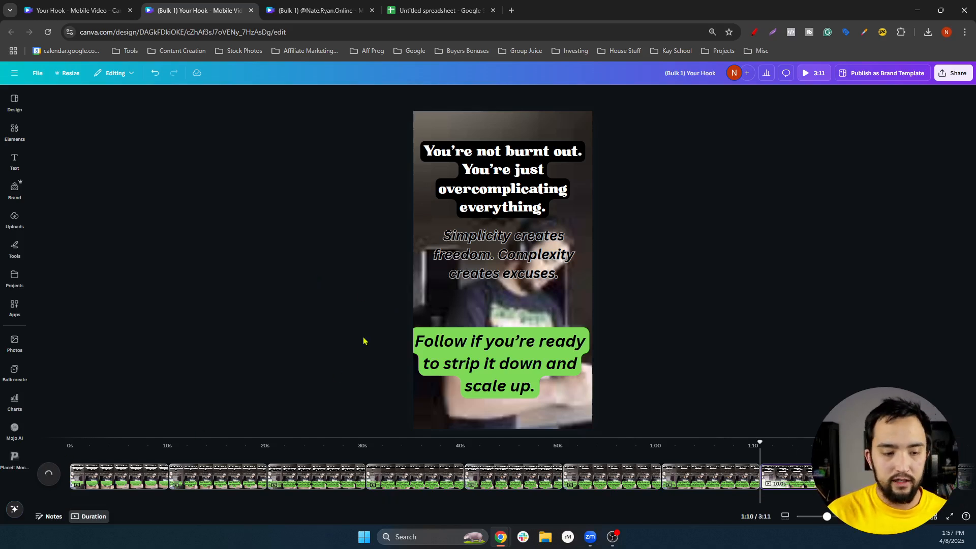
pyautogui.click(507, 276)
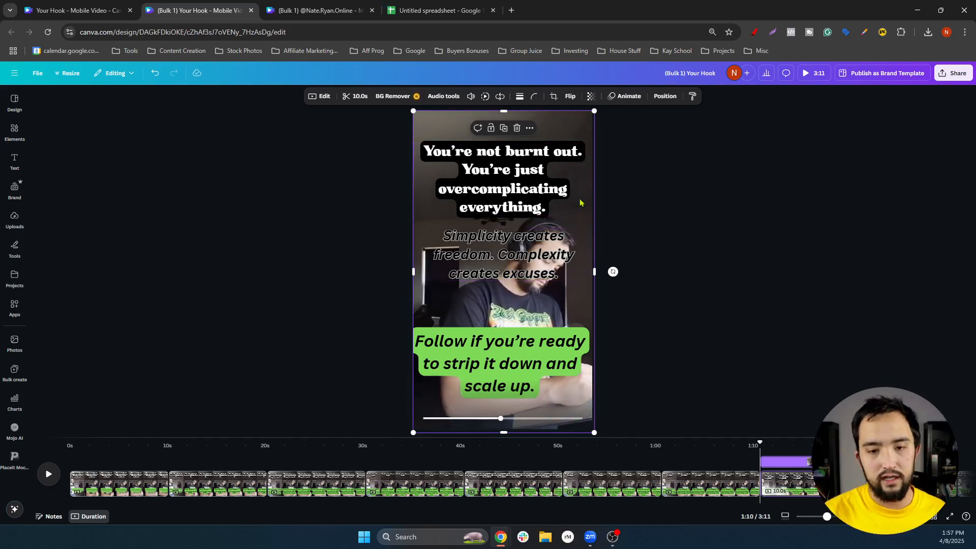
pyautogui.click(526, 253)
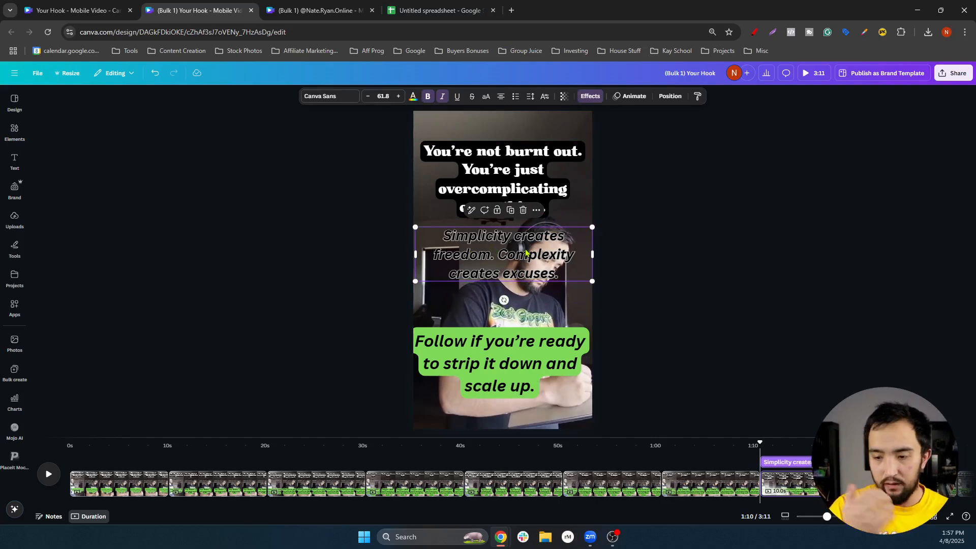
pyautogui.click(540, 351)
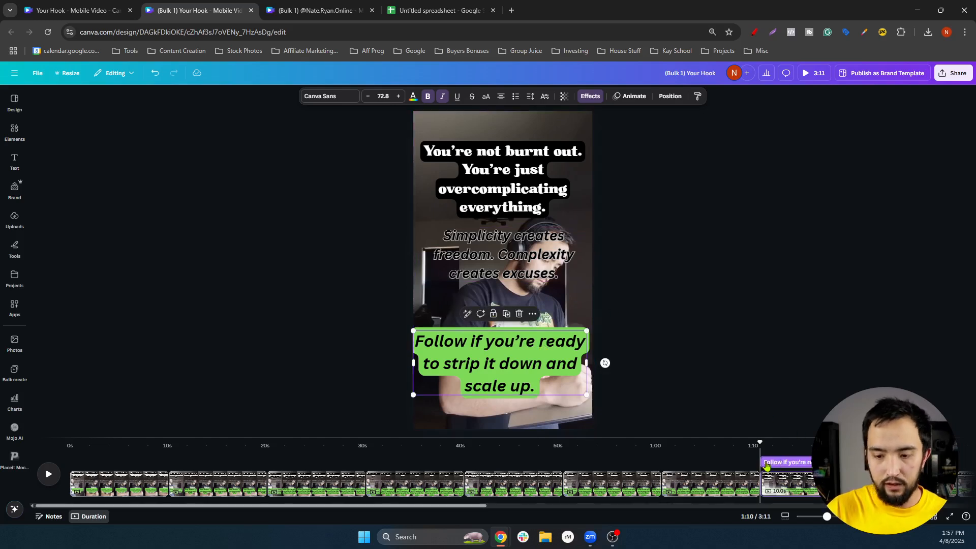
pyautogui.click(765, 462)
pyautogui.moveTo(781, 462); pyautogui.dragTo(807, 462)
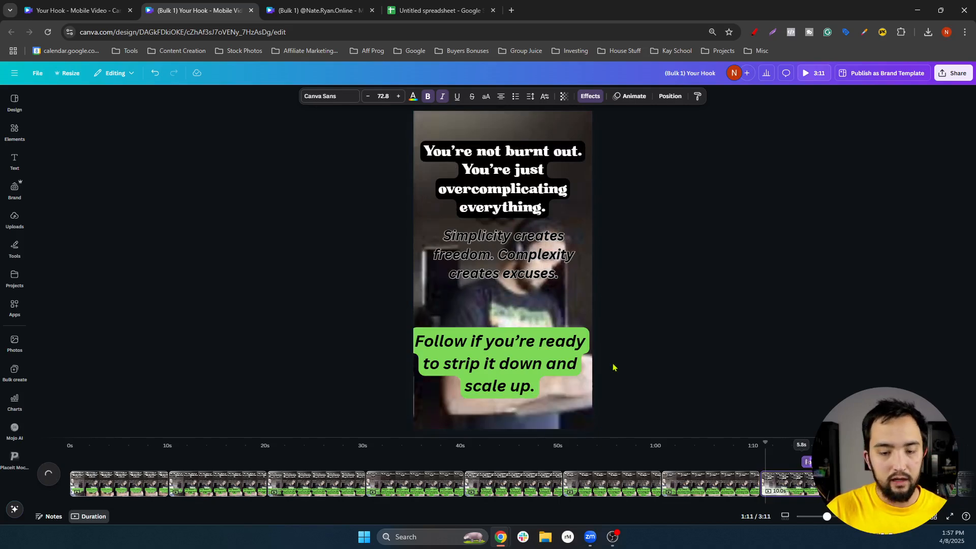
# Preview that page's timing, then return to the first page
pyautogui.click(484, 264)
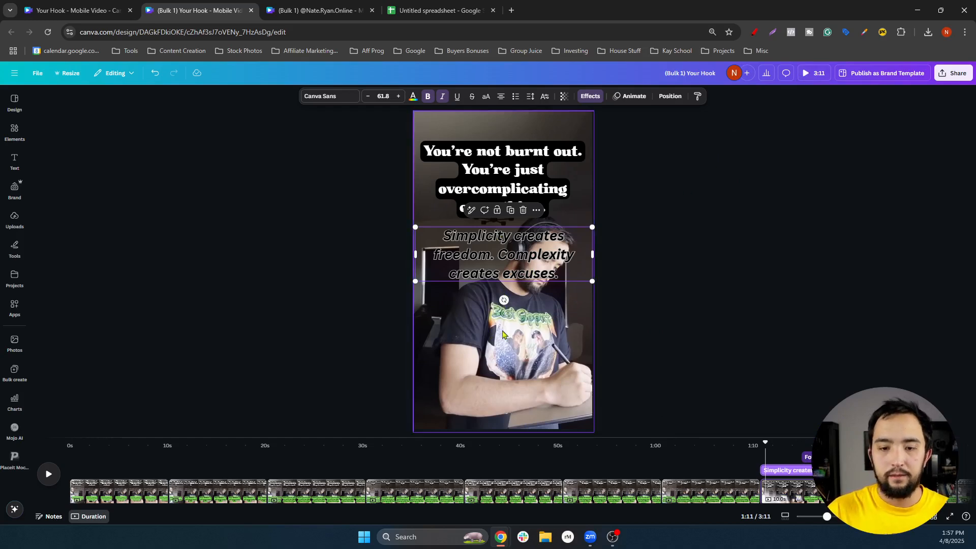
pyautogui.click(528, 324)
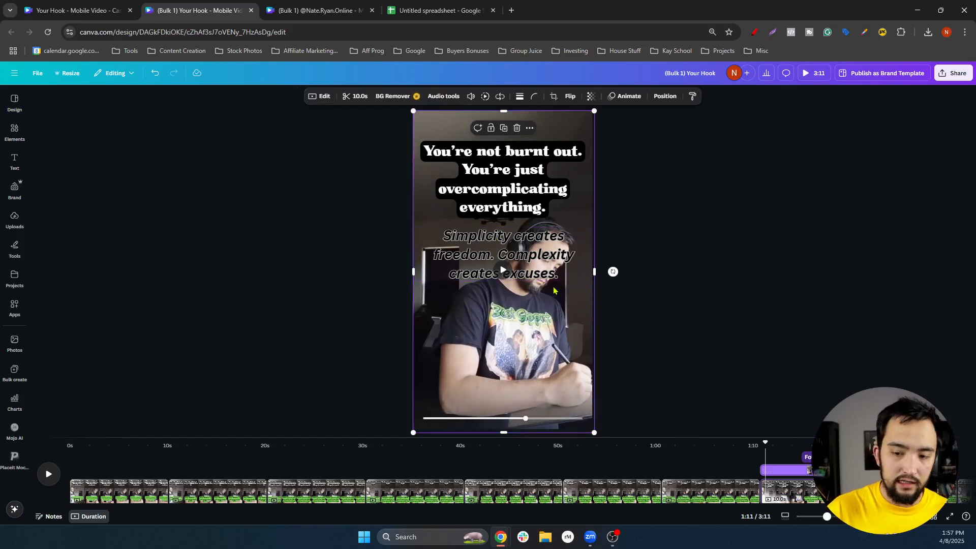
pyautogui.click(503, 274)
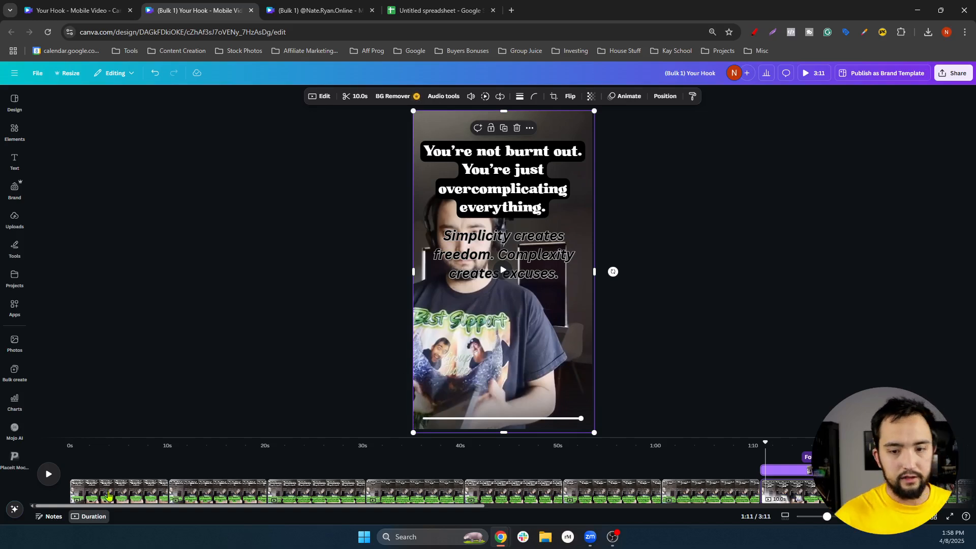
pyautogui.click(109, 496)
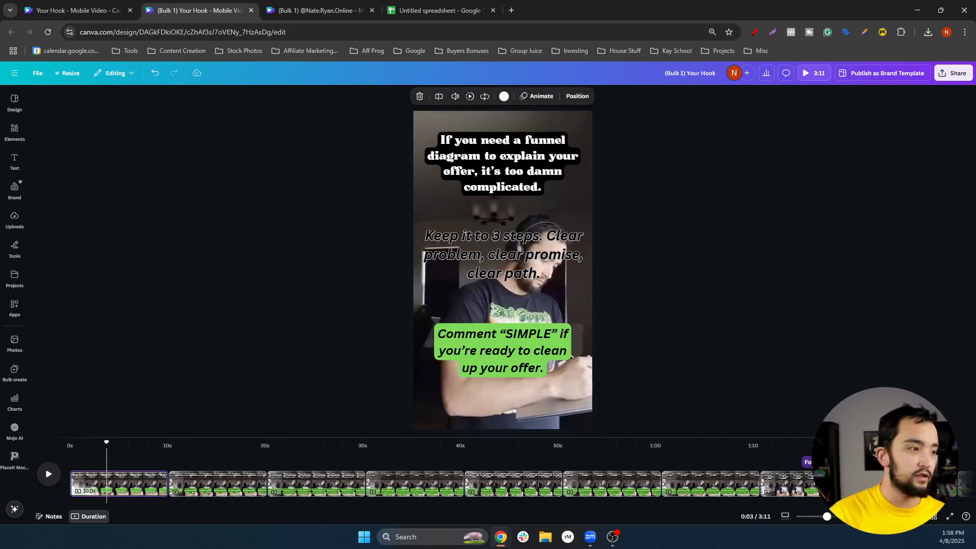
# Delay the 'Comment SIMPLE' call-to-action on page 1 by trimming its clip start
pyautogui.click(519, 154)
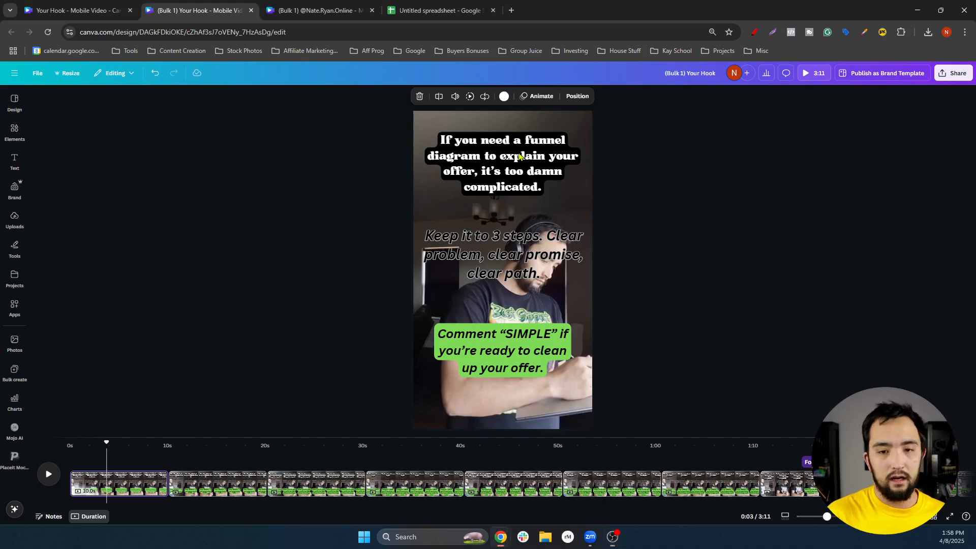
pyautogui.click(487, 266)
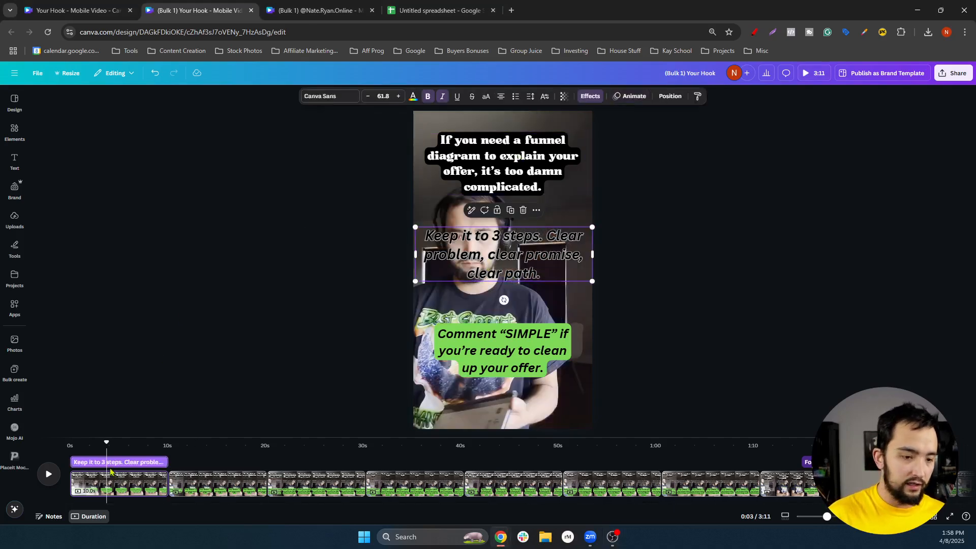
pyautogui.click(464, 347)
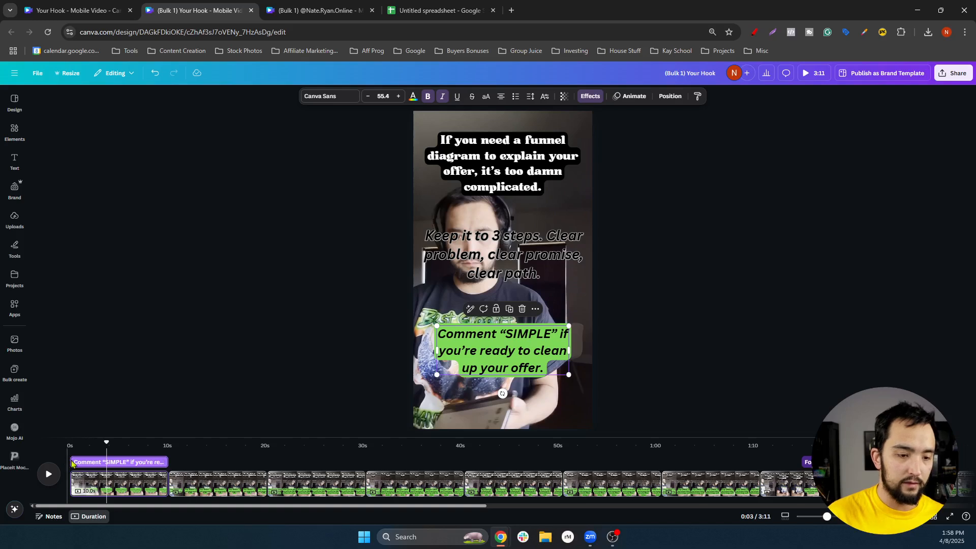
pyautogui.moveTo(75, 462); pyautogui.dragTo(124, 465)
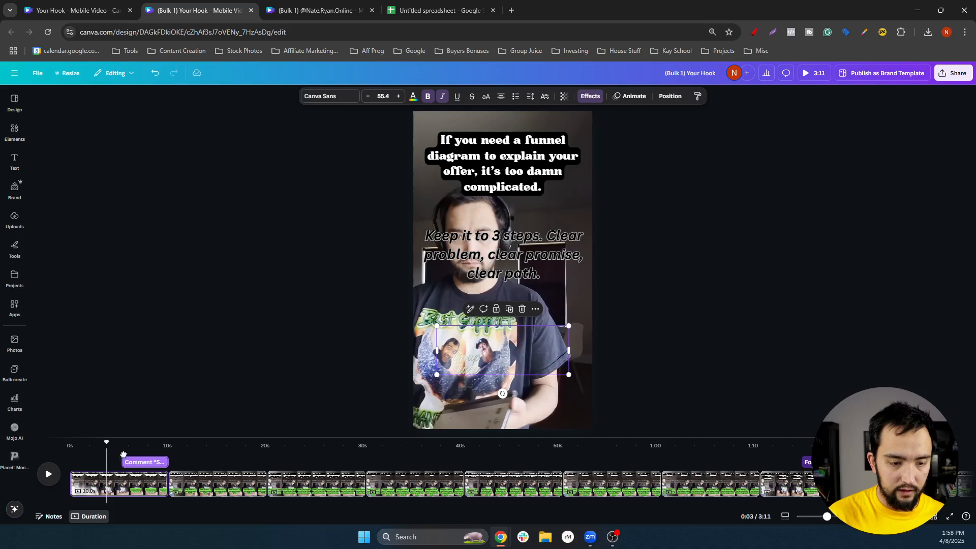
# Preview page 1 from the start, then switch to the master Your Hook - Mobile Video design
pyautogui.press('space')
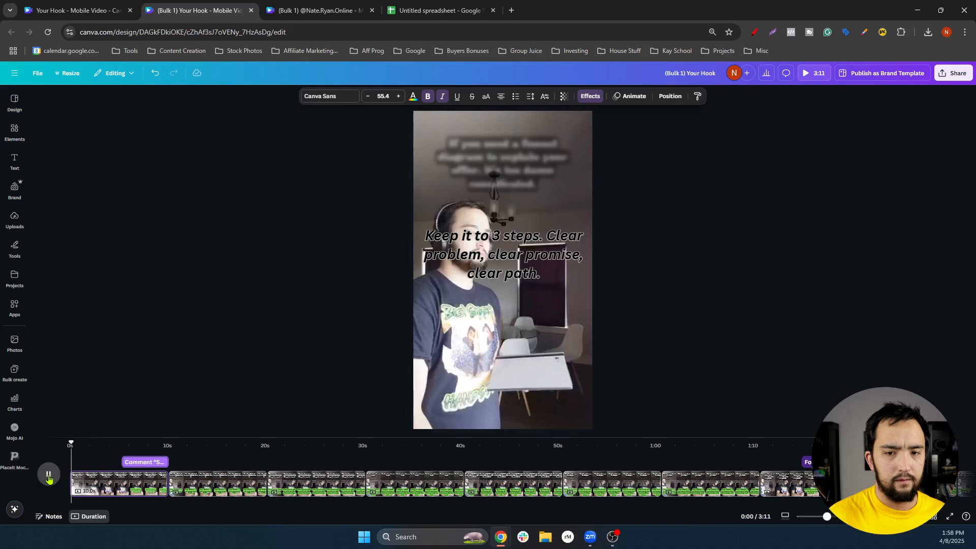
pyautogui.click(49, 475)
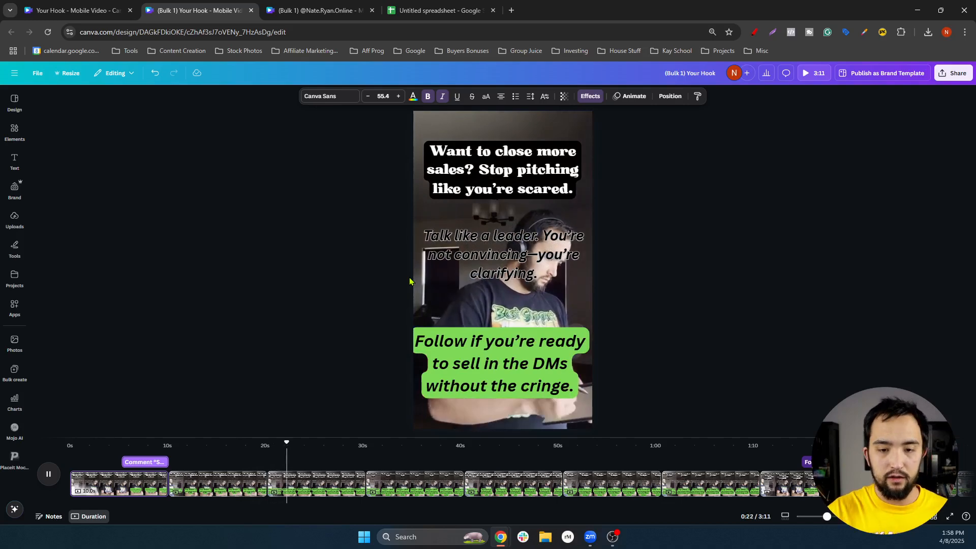
pyautogui.click(512, 247)
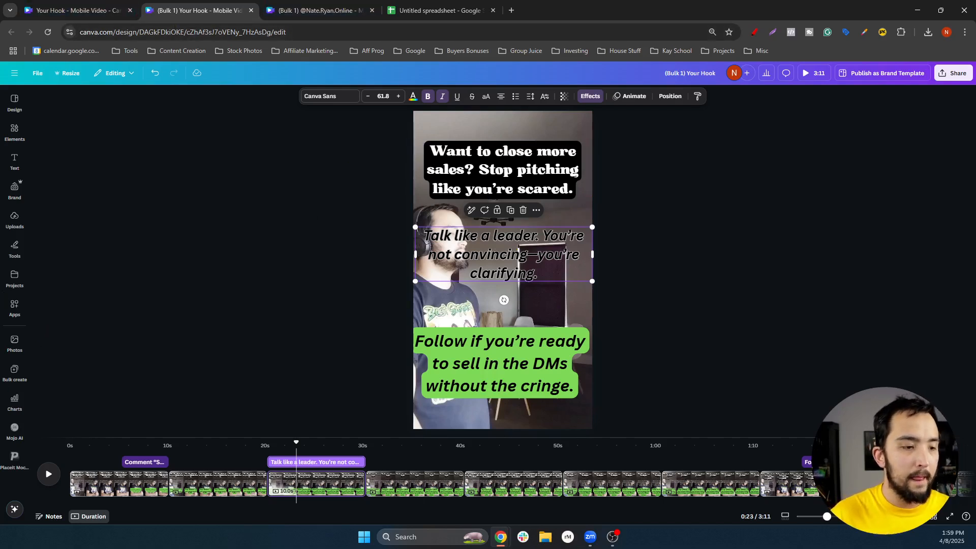
pyautogui.hotkey('ctrl', 'shift', 'Tab')
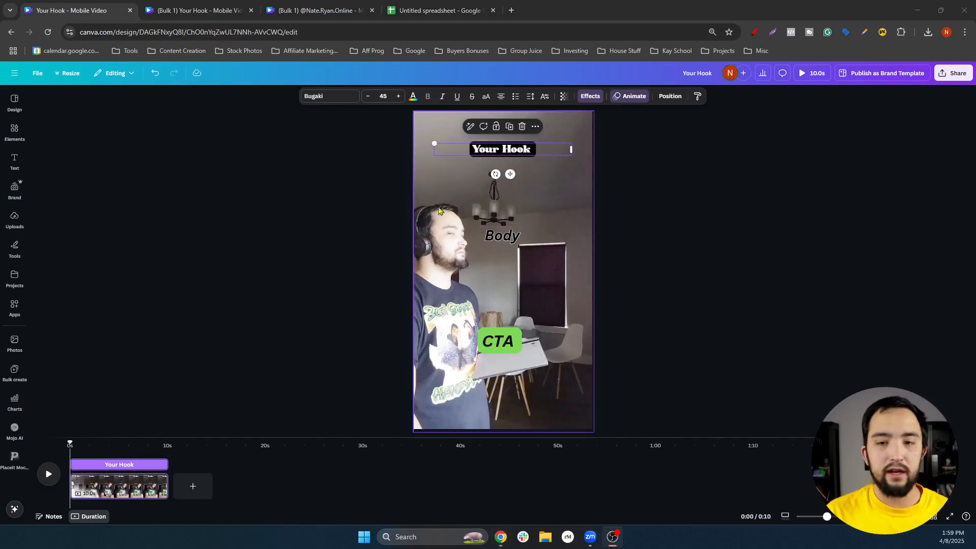
# Reduce the Body placeholder's font size from 61.8 to 30
pyautogui.click(625, 99)
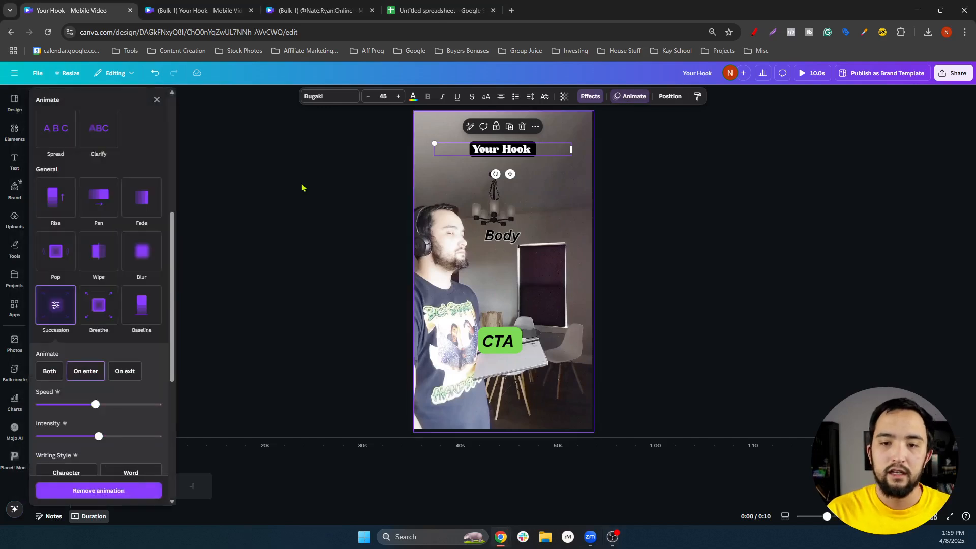
pyautogui.click(669, 239)
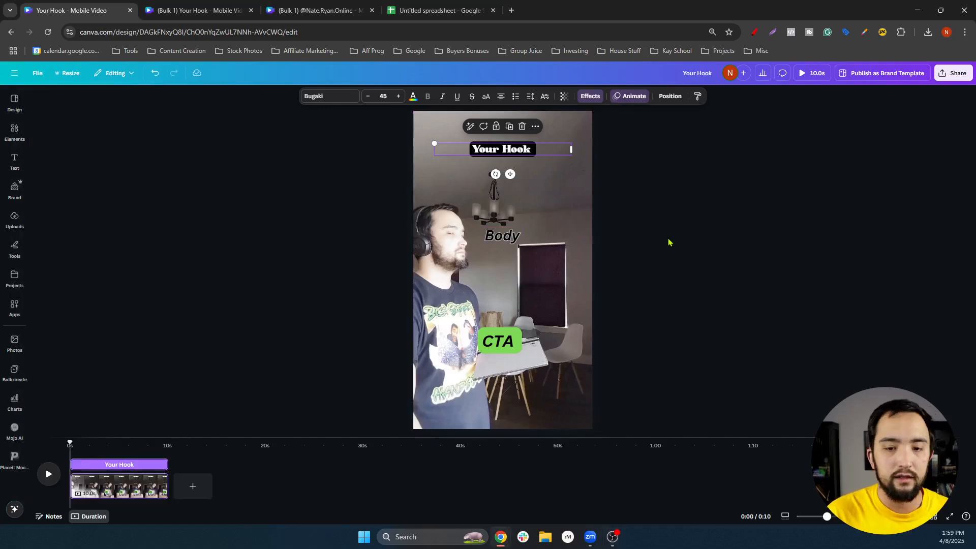
pyautogui.click(518, 238)
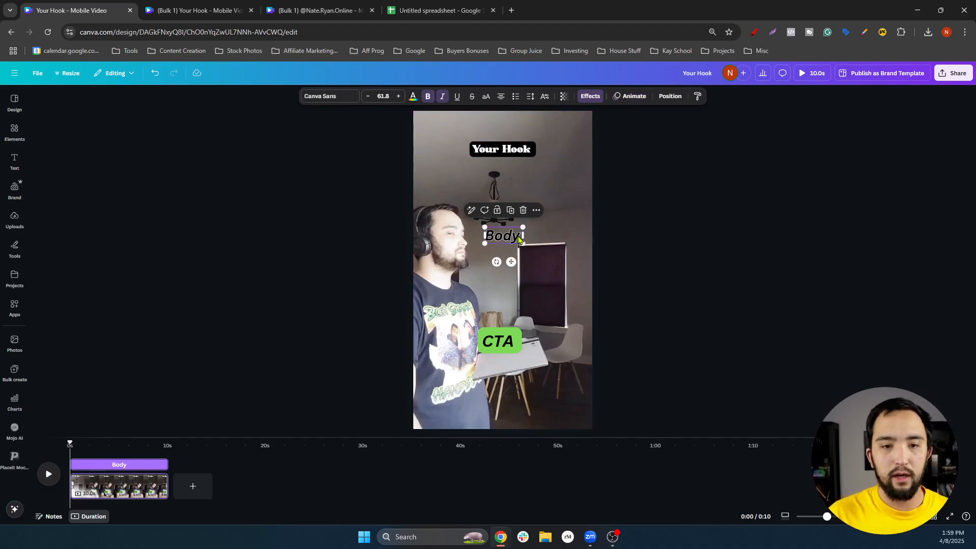
pyautogui.click(507, 154)
pyautogui.click(507, 237)
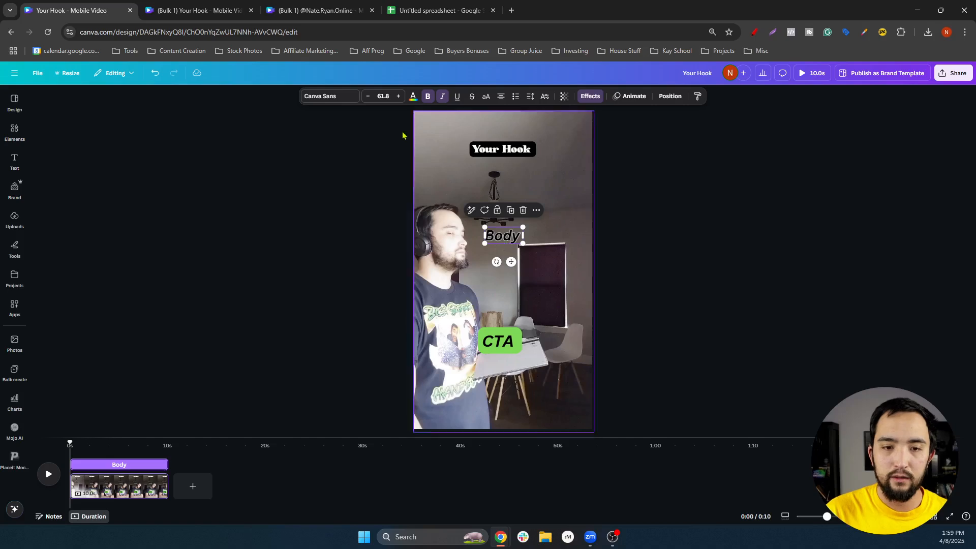
pyautogui.click(383, 97)
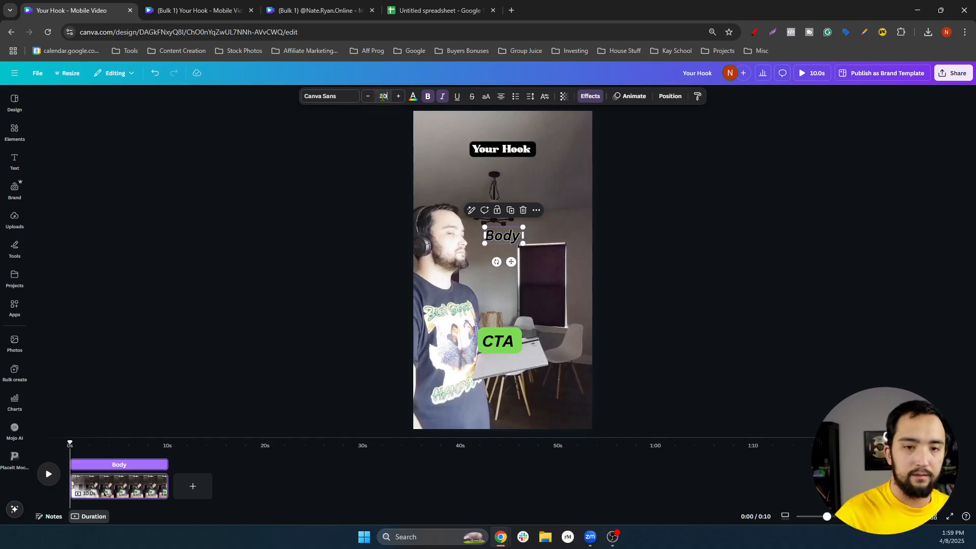
pyautogui.click(697, 234)
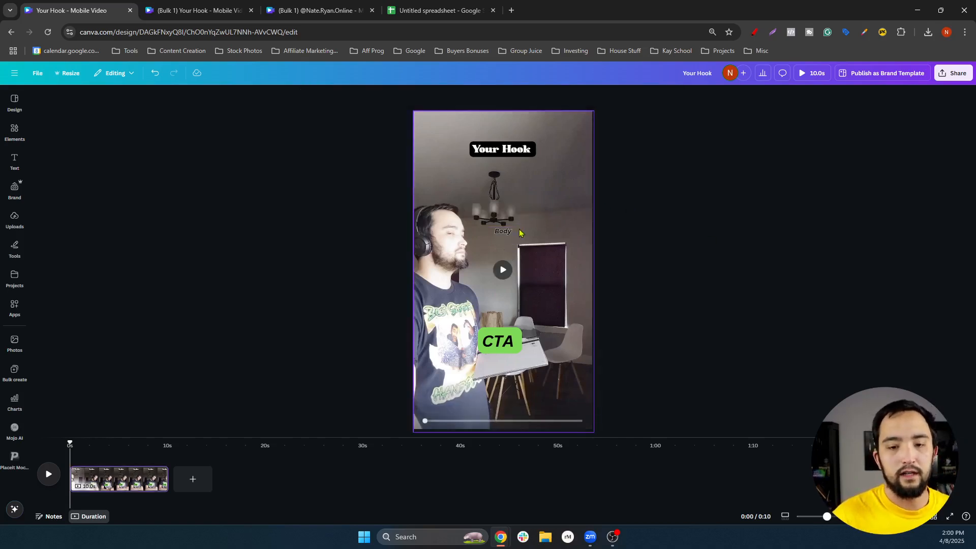
pyautogui.click(502, 234)
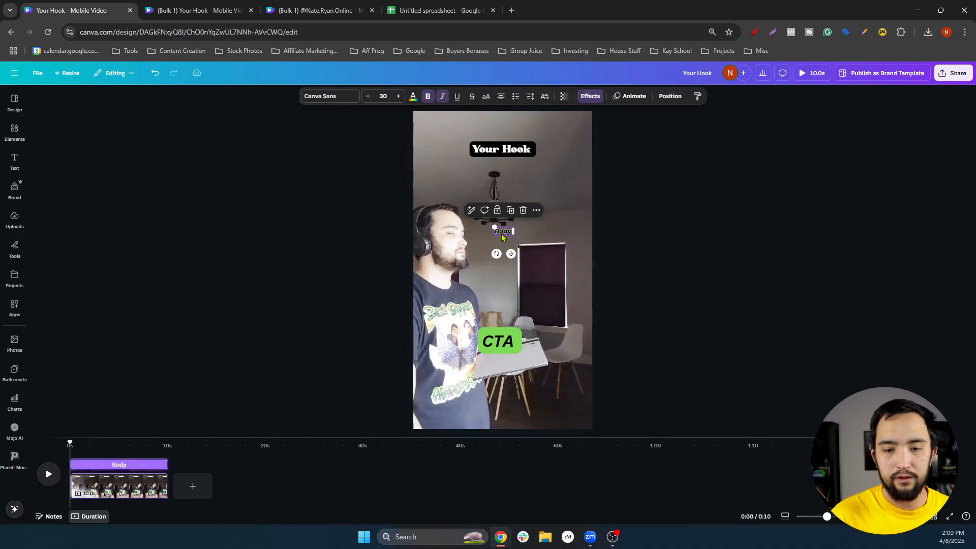
pyautogui.click(587, 98)
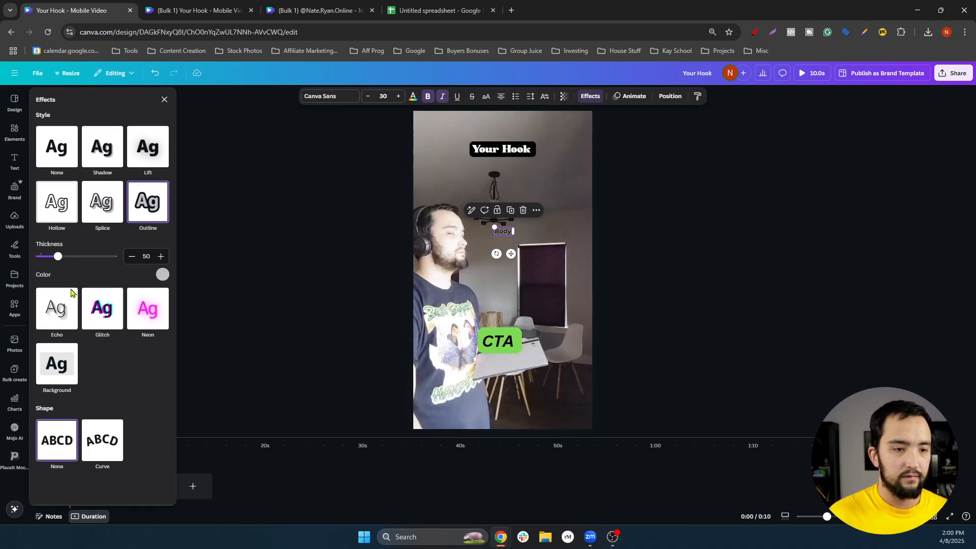
pyautogui.click(472, 285)
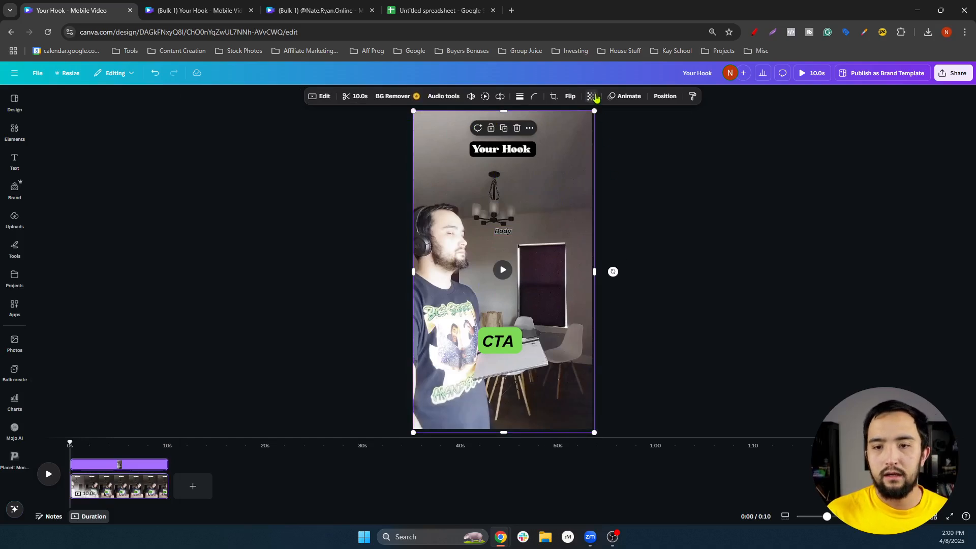
# Set the video as the page background
pyautogui.click(596, 99)
pyautogui.moveTo(610, 133); pyautogui.dragTo(591, 132)
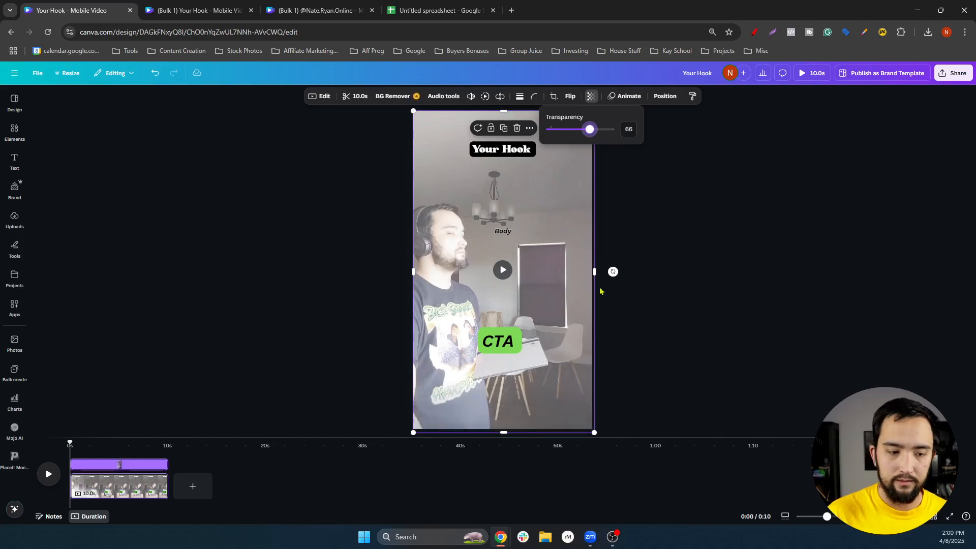
pyautogui.rightClick(578, 286)
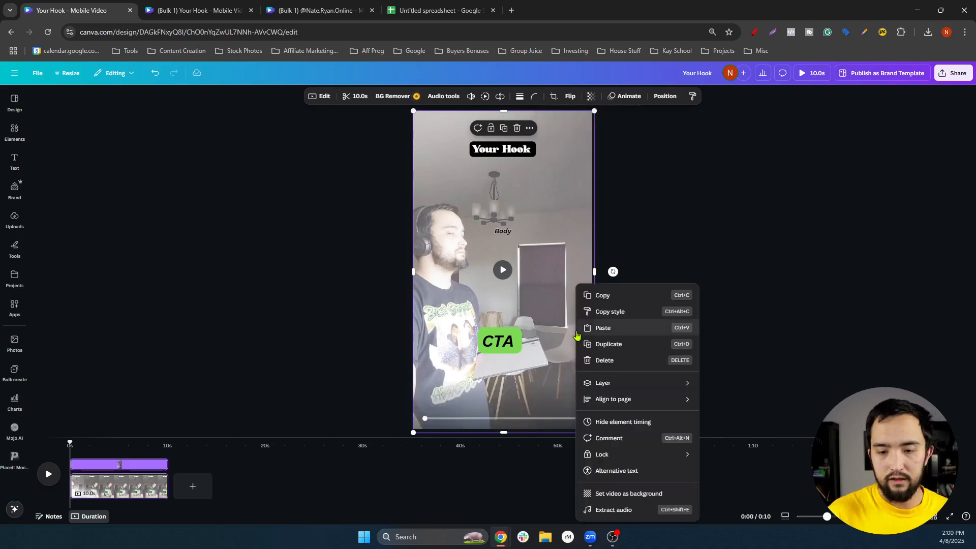
pyautogui.click(635, 494)
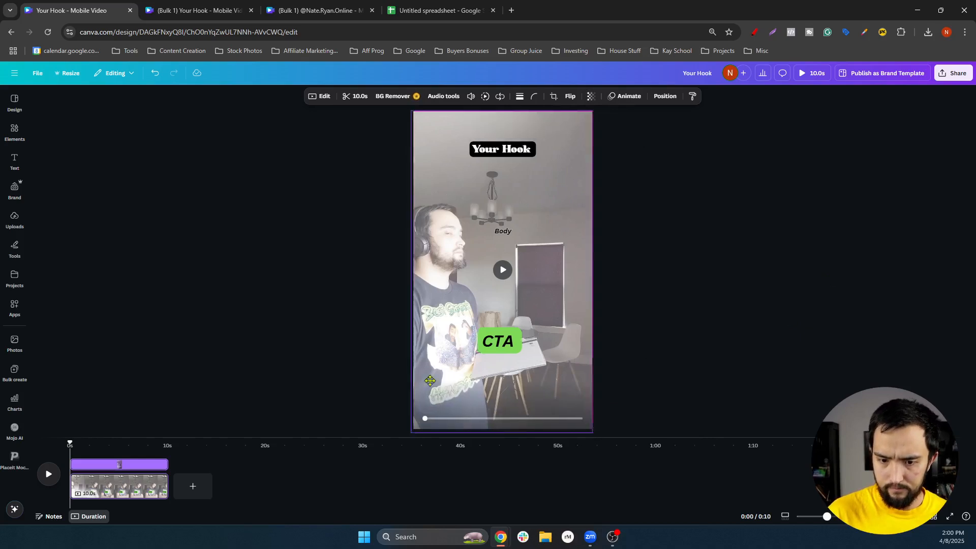
# Make the page colour black and dim the video to transparency 27
pyautogui.click(568, 195)
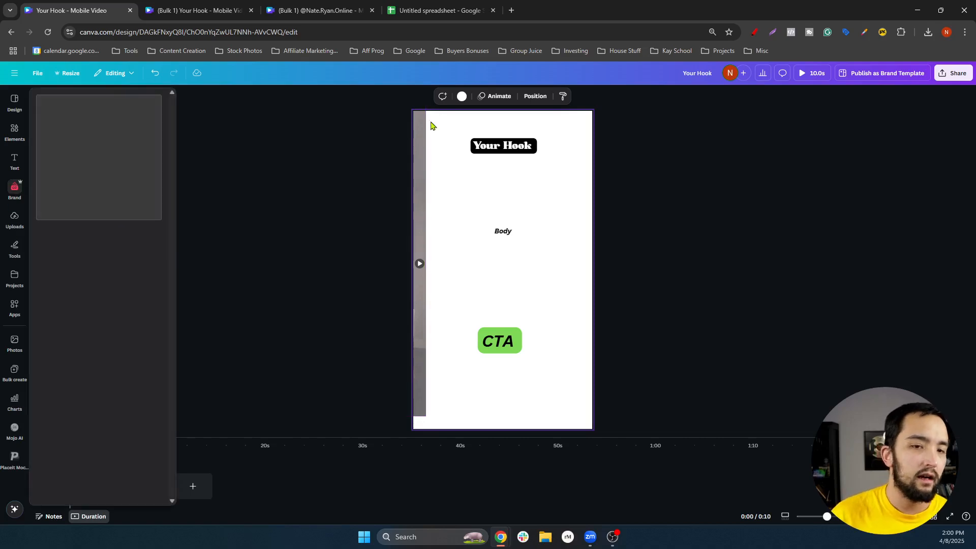
pyautogui.click(462, 96)
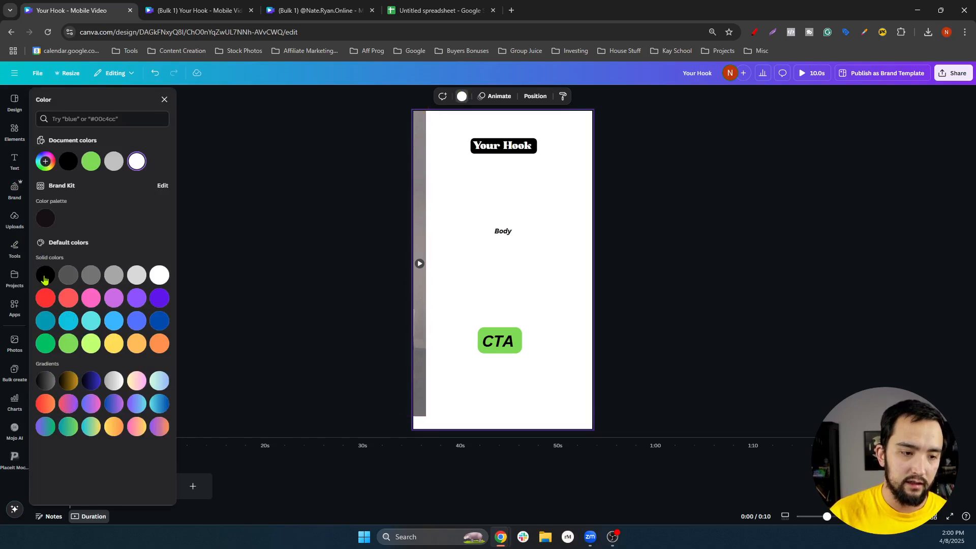
pyautogui.click(44, 276)
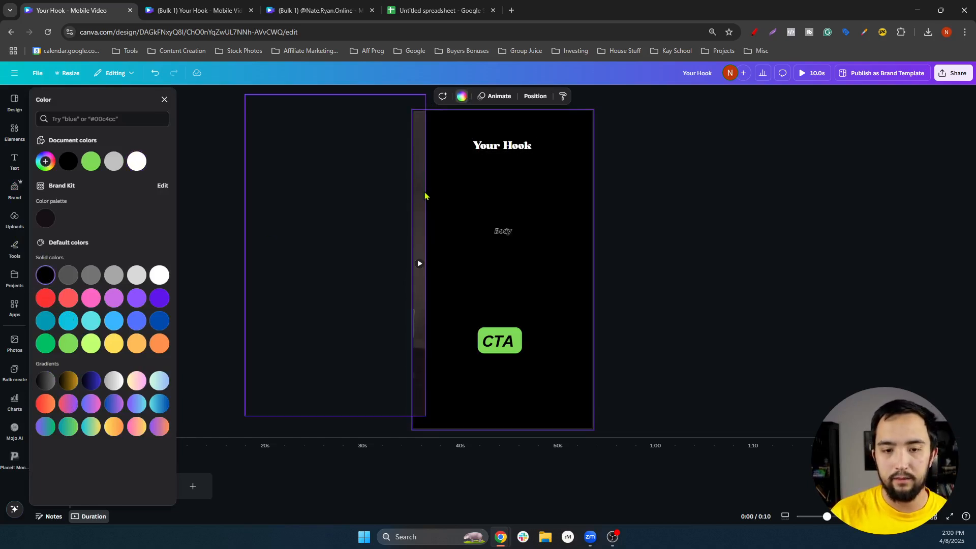
pyautogui.click(564, 225)
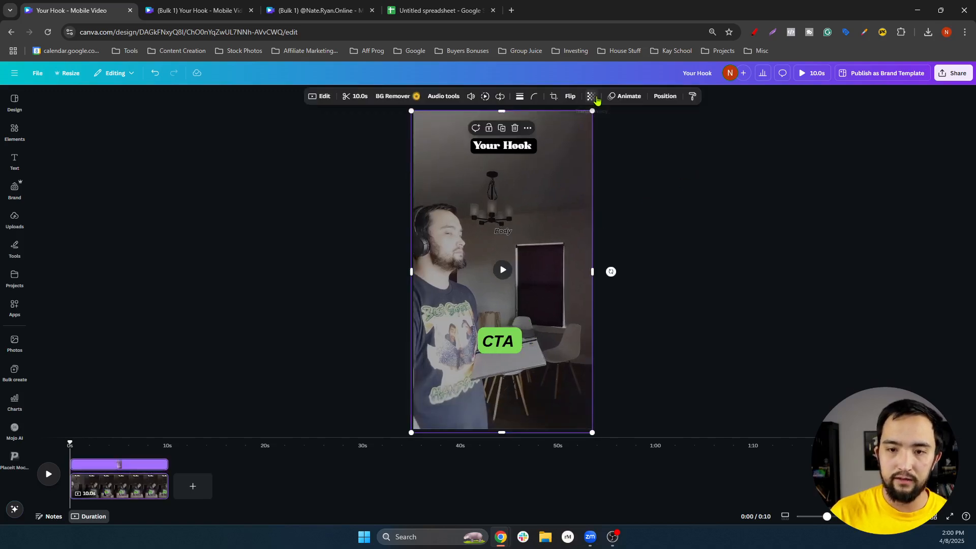
pyautogui.click(596, 99)
pyautogui.moveTo(613, 129); pyautogui.dragTo(567, 138)
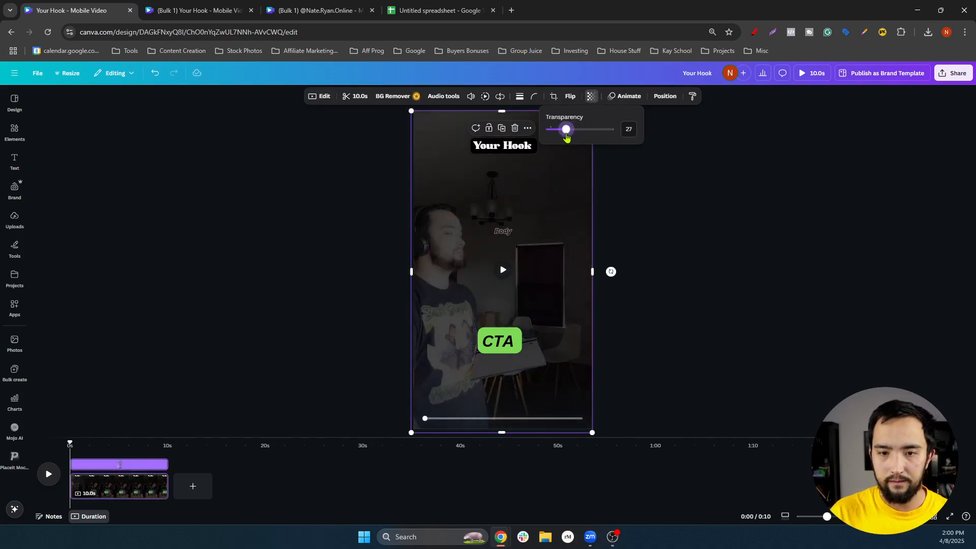
pyautogui.click(714, 213)
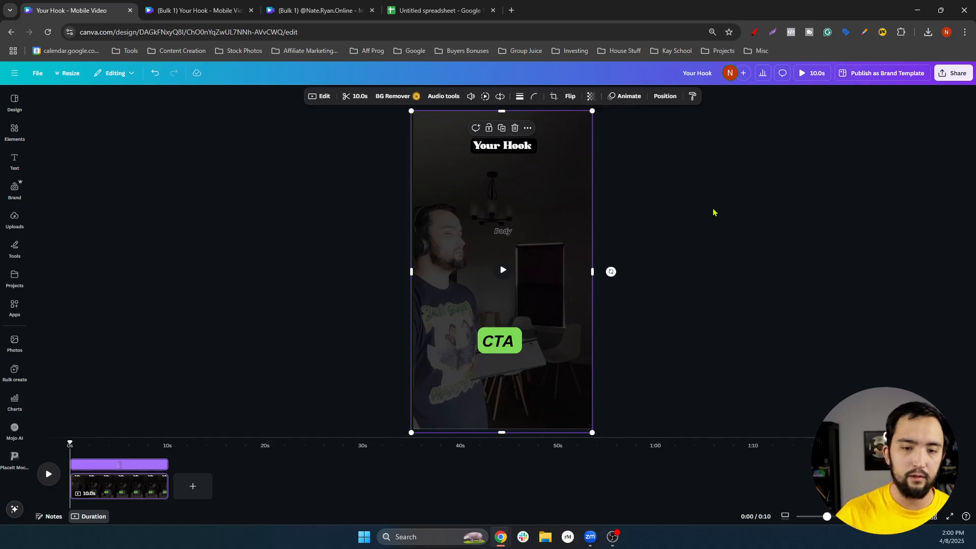
pyautogui.click(714, 214)
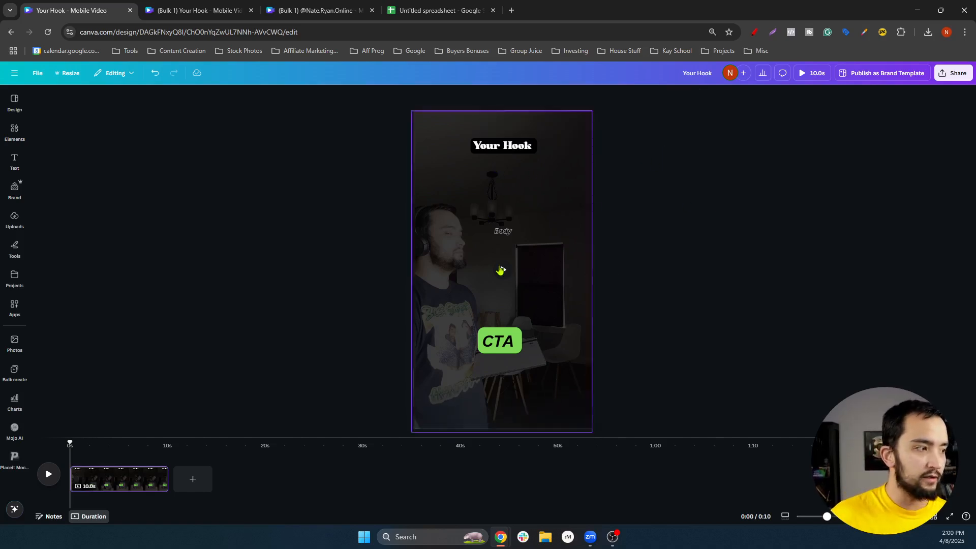
# Enlarge the Body text to size 36 and widen its box on both sides
pyautogui.click(498, 232)
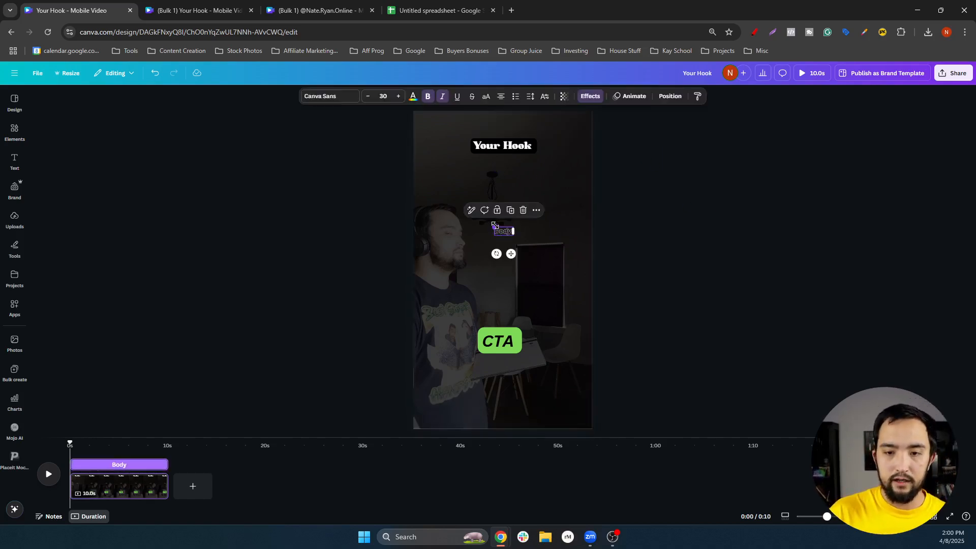
pyautogui.click(398, 98)
pyautogui.click(399, 98)
pyautogui.click(399, 98)
pyautogui.click(399, 99)
pyautogui.click(399, 98)
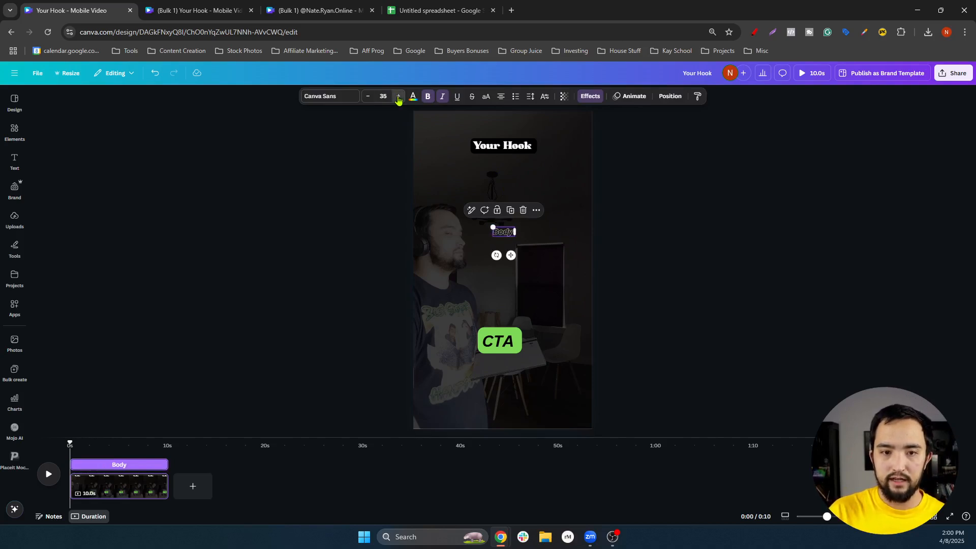
pyautogui.click(399, 99)
pyautogui.moveTo(490, 232); pyautogui.dragTo(442, 235)
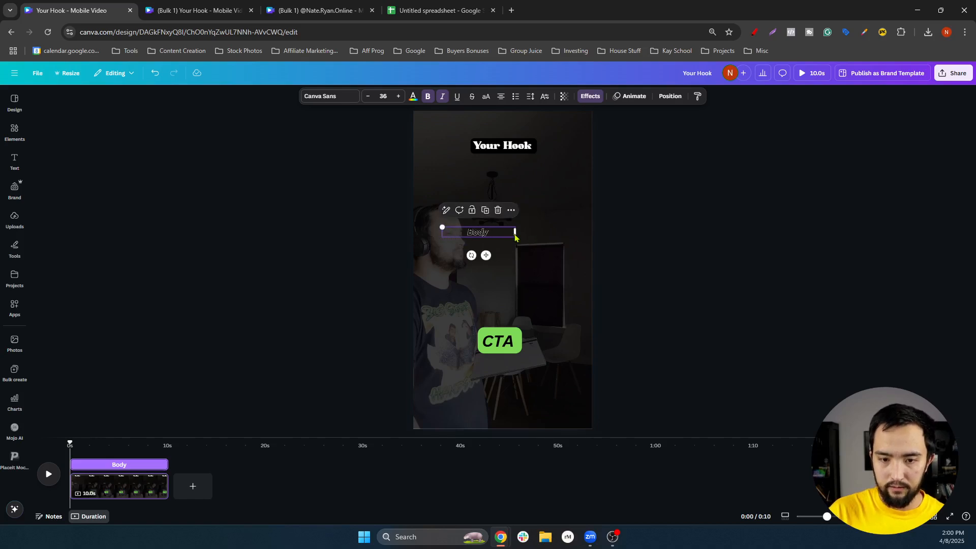
pyautogui.moveTo(547, 236); pyautogui.dragTo(566, 239)
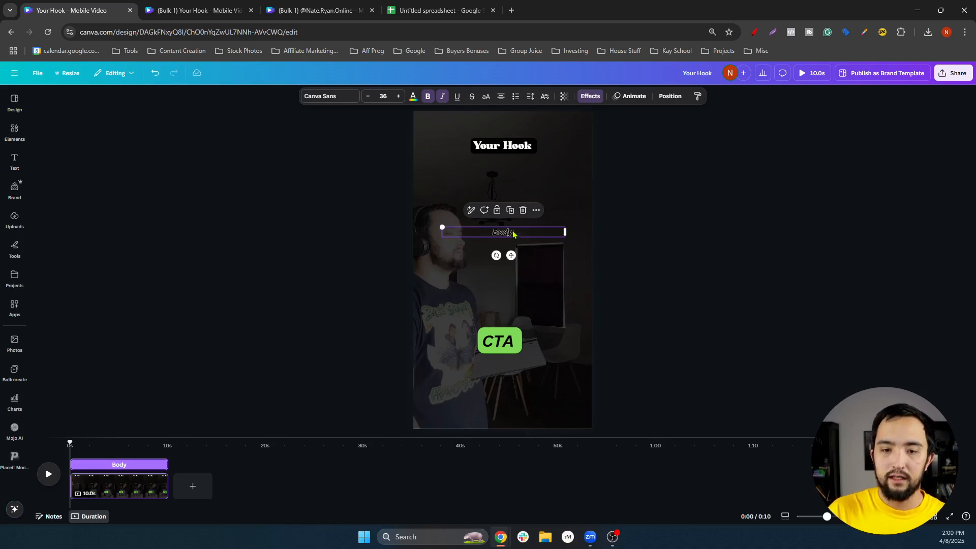
# Colour the Body text white
pyautogui.doubleClick(512, 231)
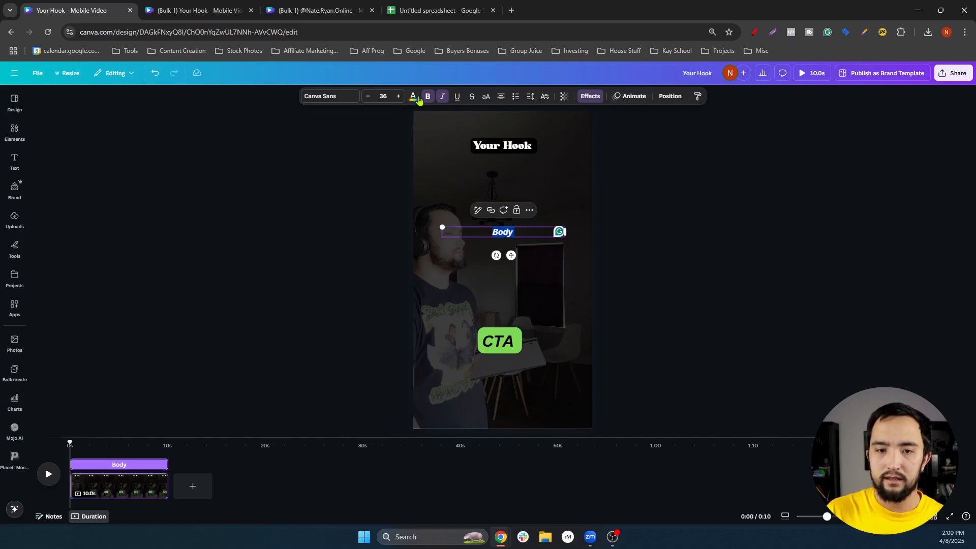
pyautogui.click(413, 98)
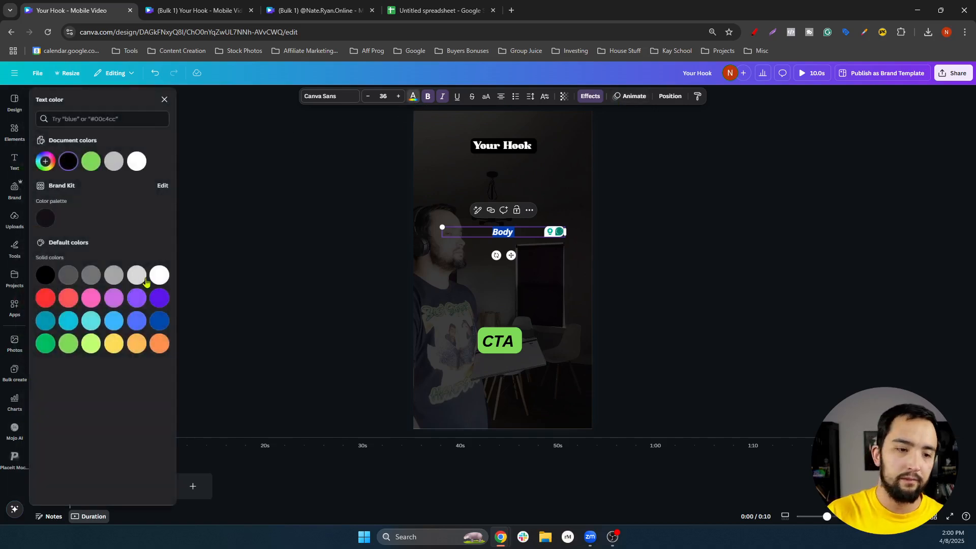
pyautogui.click(157, 278)
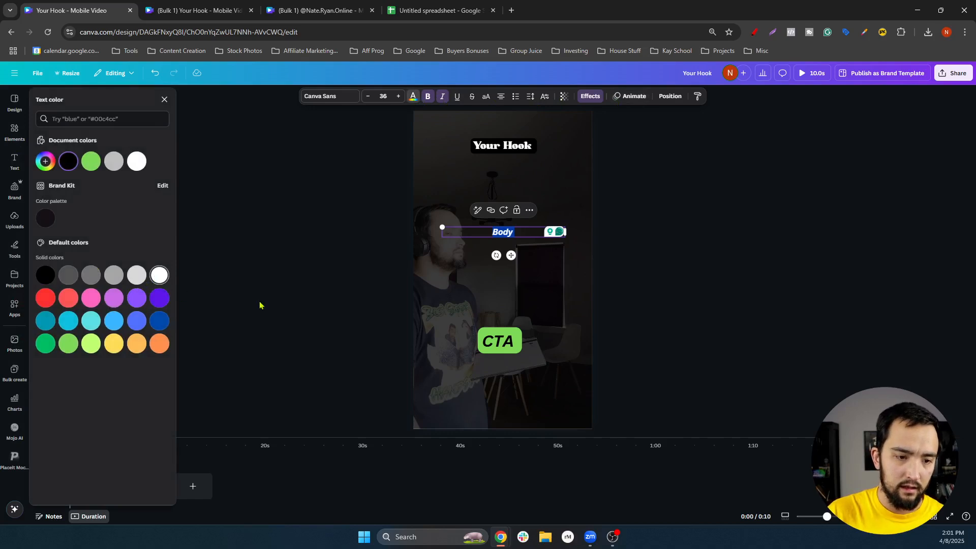
pyautogui.click(712, 275)
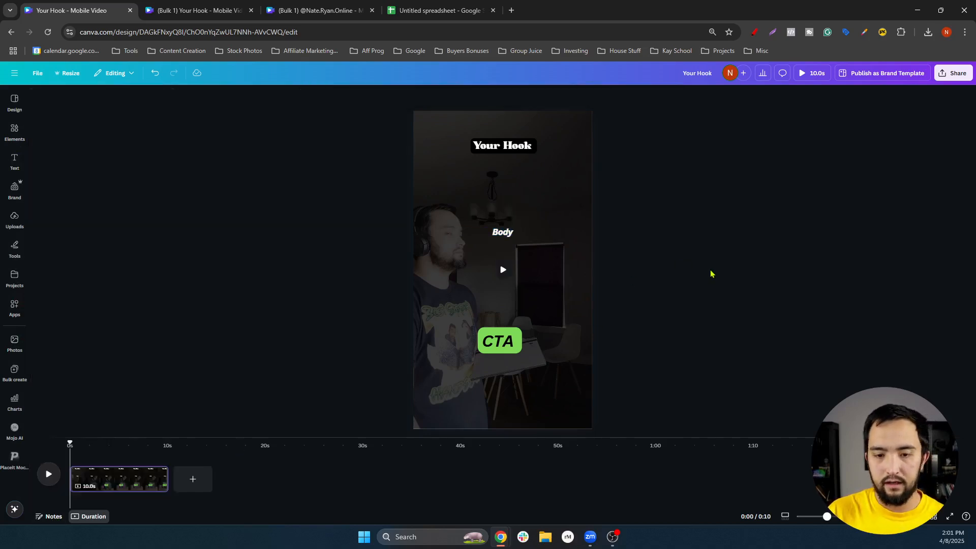
# Add a black outline effect with thickness 50 to the Body text
pyautogui.click(516, 234)
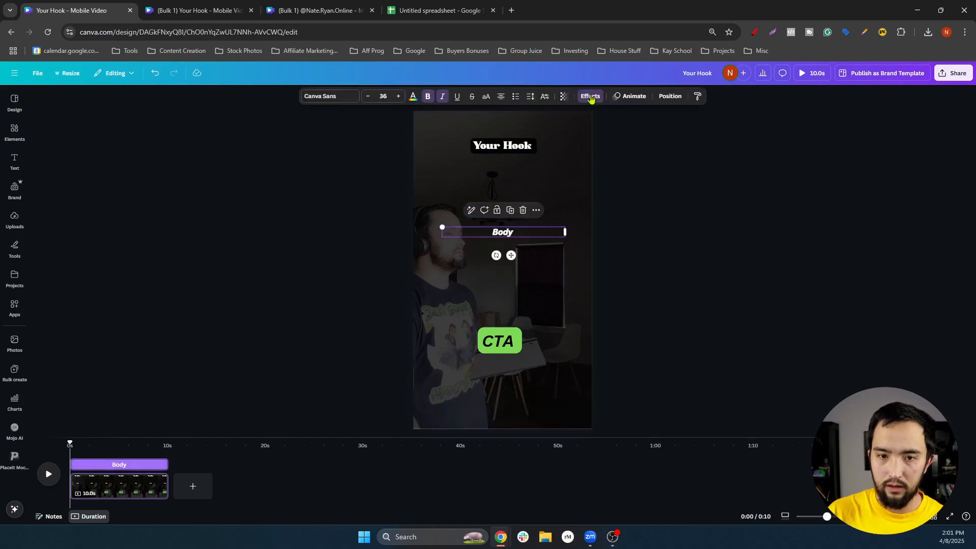
pyautogui.click(589, 96)
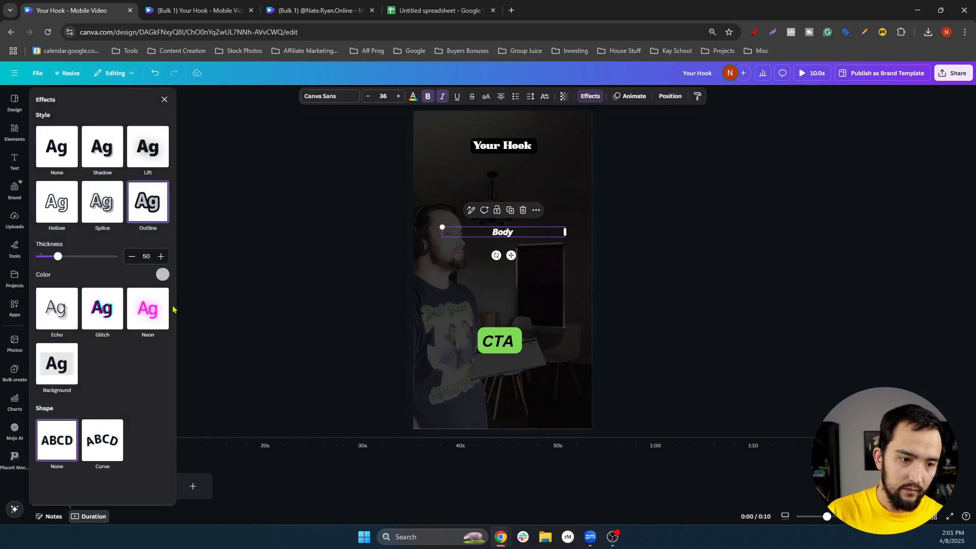
pyautogui.click(162, 276)
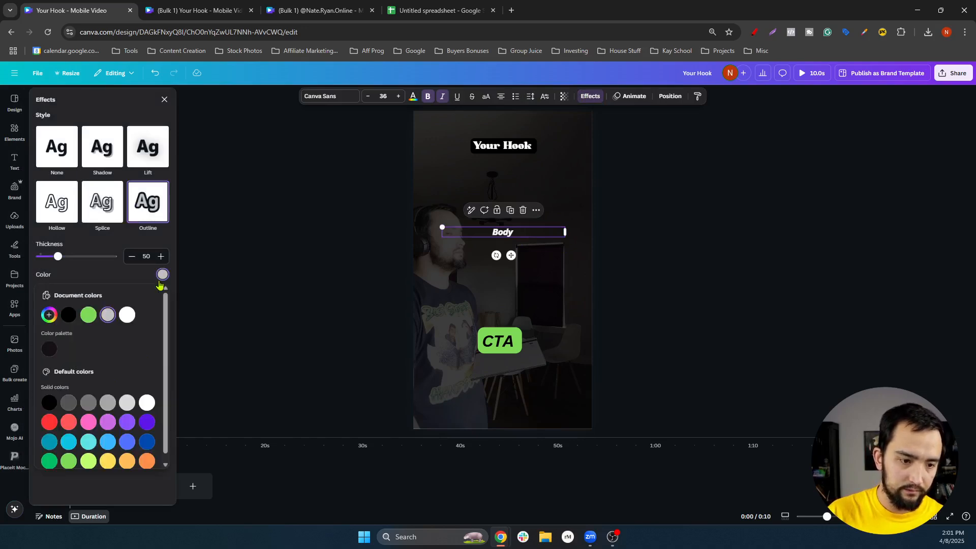
pyautogui.click(68, 316)
pyautogui.click(665, 302)
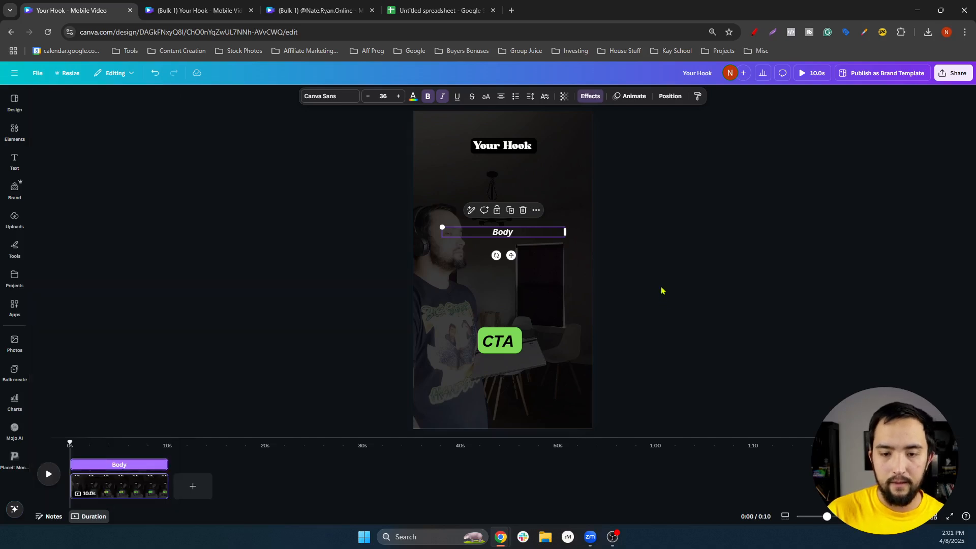
pyautogui.click(663, 291)
pyautogui.click(510, 339)
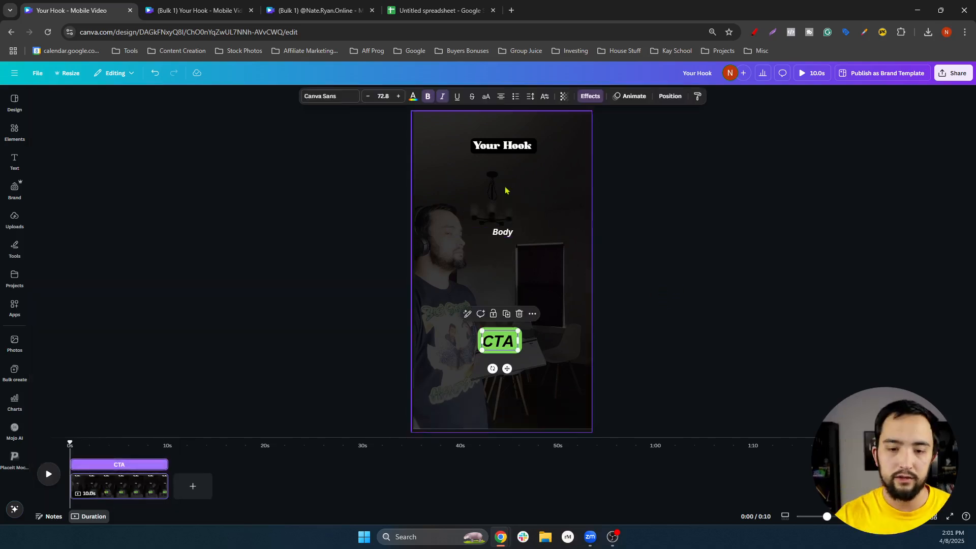
# Set the CTA font size to 45 and widen its text box to about 797 px
pyautogui.click(386, 95)
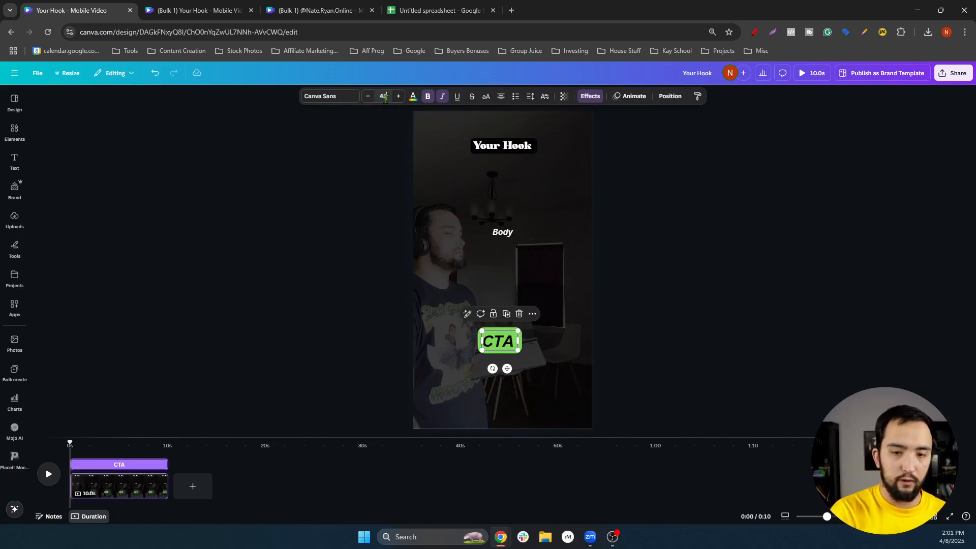
pyautogui.write('45')
pyautogui.press('Return')
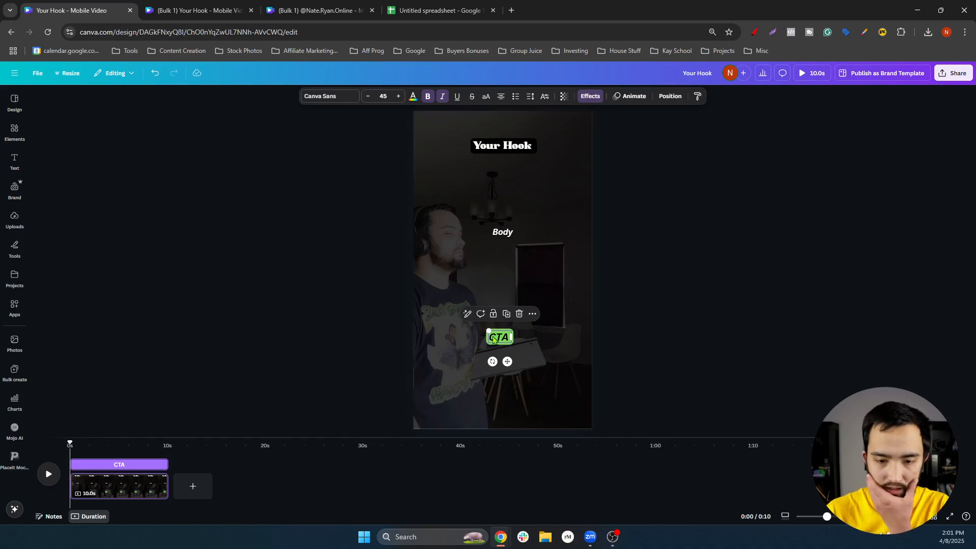
pyautogui.moveTo(487, 336); pyautogui.dragTo(440, 337)
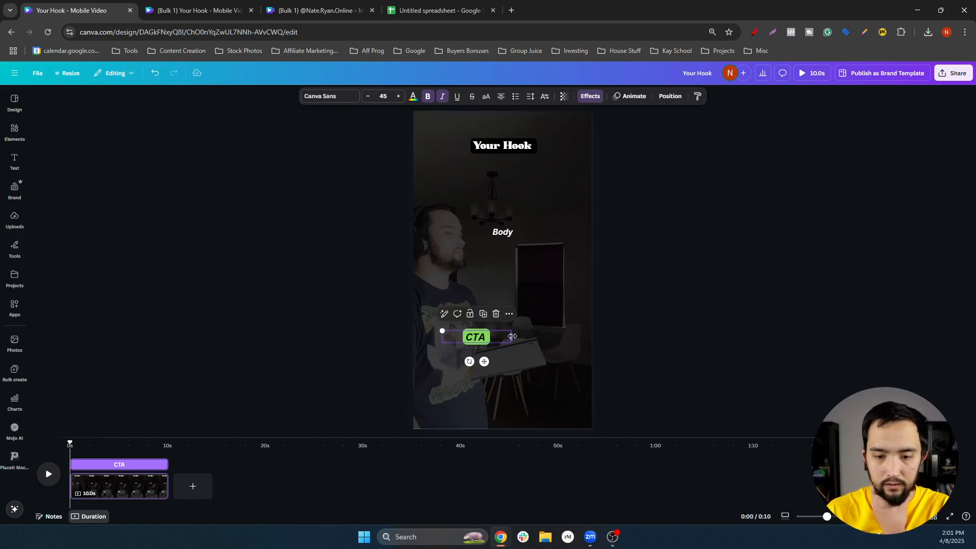
pyautogui.moveTo(558, 339); pyautogui.dragTo(573, 342)
pyautogui.click(711, 320)
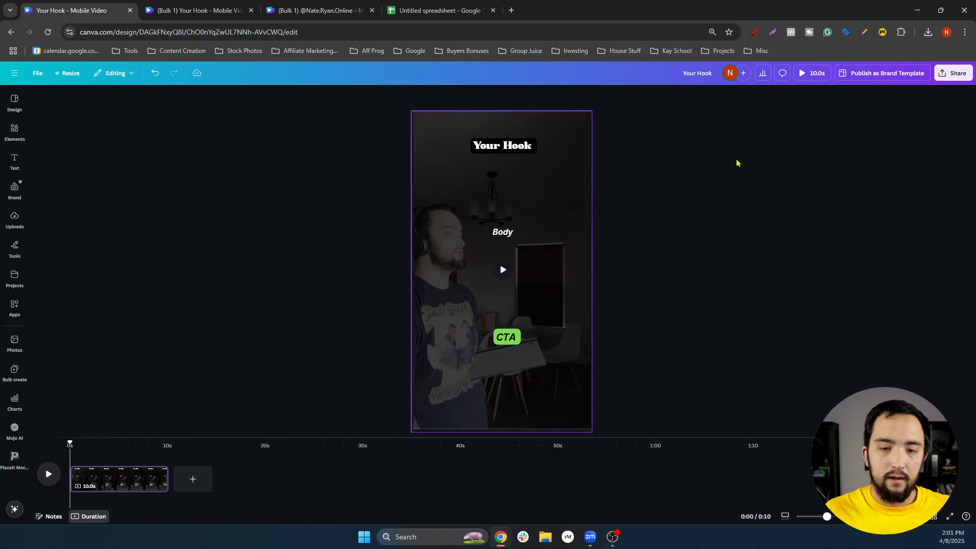
# Nudge Your Hook down slightly and delay the Body text's start in the timeline
pyautogui.moveTo(515, 147); pyautogui.dragTo(513, 152)
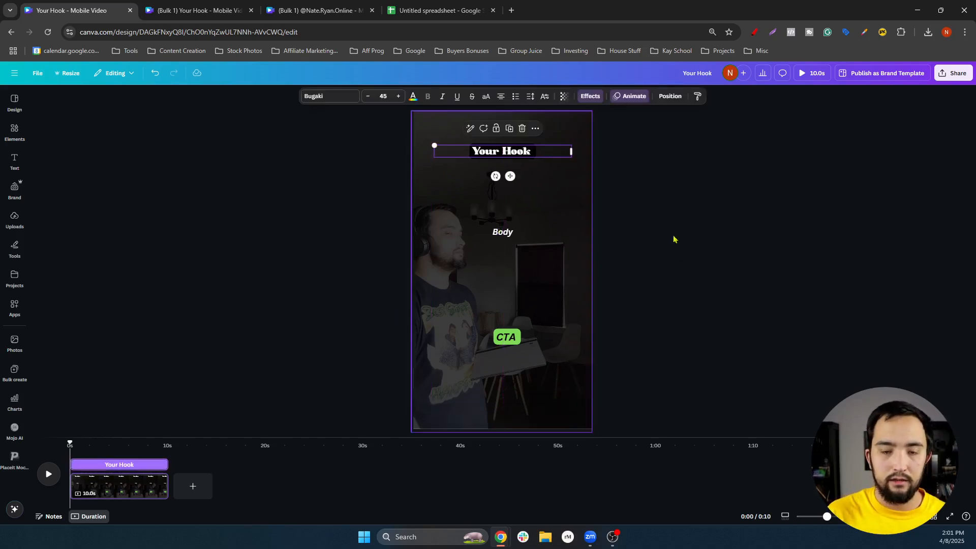
pyautogui.click(501, 231)
pyautogui.click(92, 448)
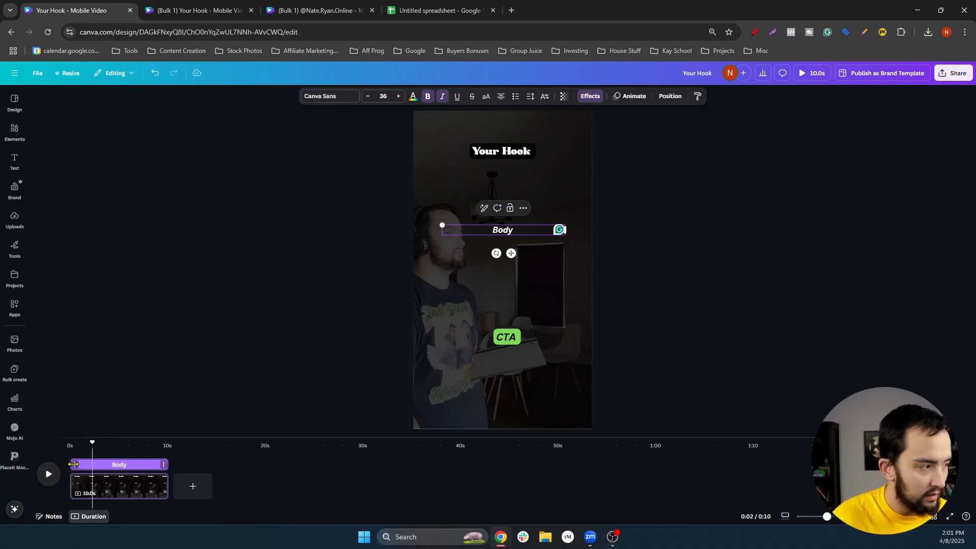
pyautogui.moveTo(73, 465); pyautogui.dragTo(96, 466)
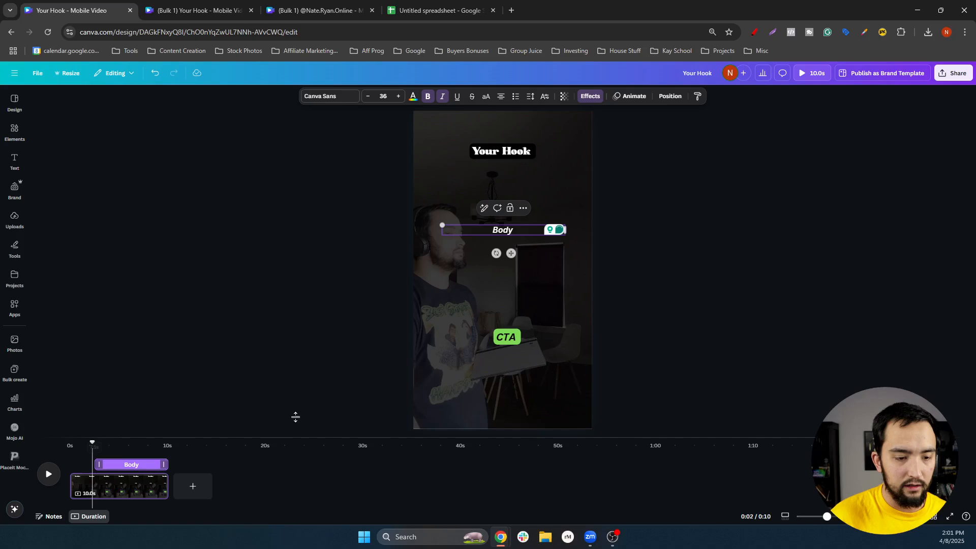
# Make the CTA start after the Body in the timeline and preview the whole design
pyautogui.click(511, 335)
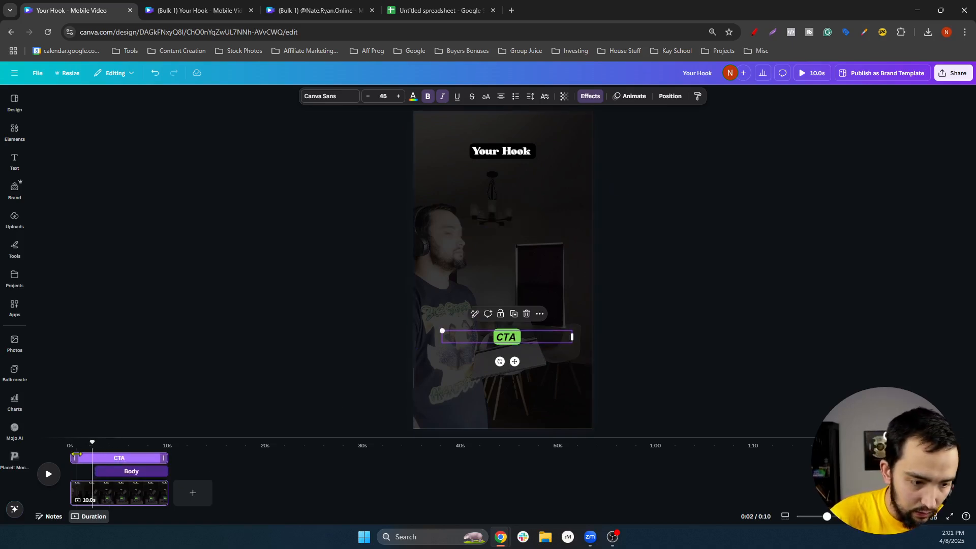
pyautogui.moveTo(90, 457); pyautogui.dragTo(131, 466)
pyautogui.click(826, 248)
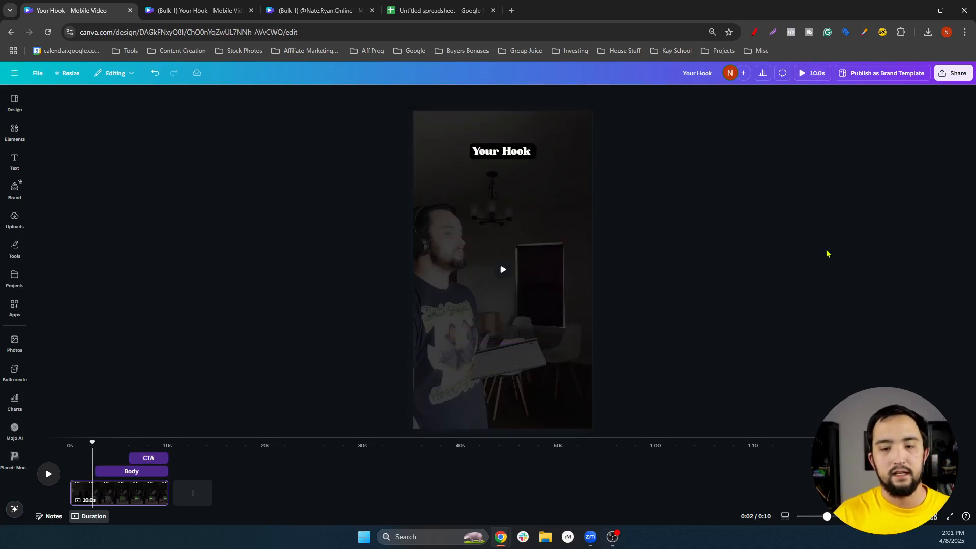
pyautogui.click(504, 273)
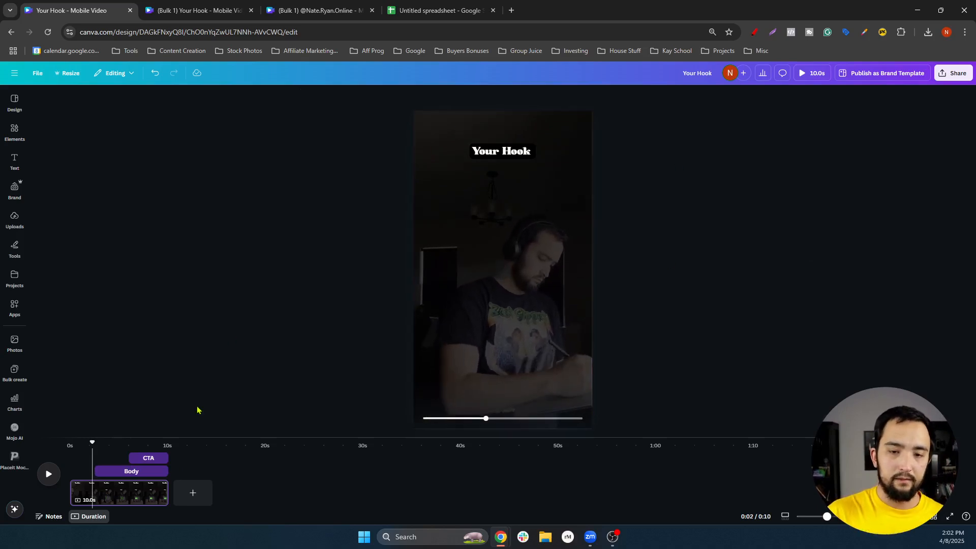
pyautogui.click(48, 474)
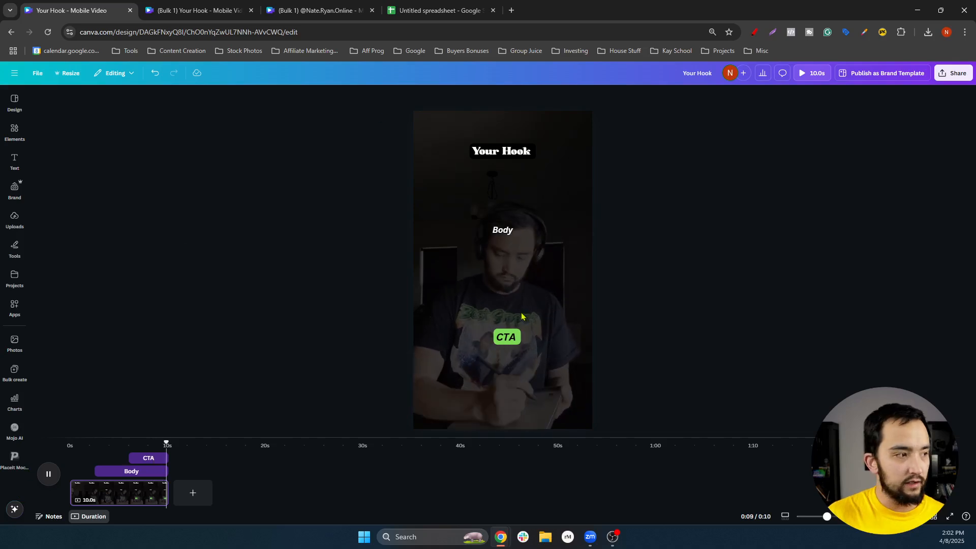
pyautogui.click(515, 161)
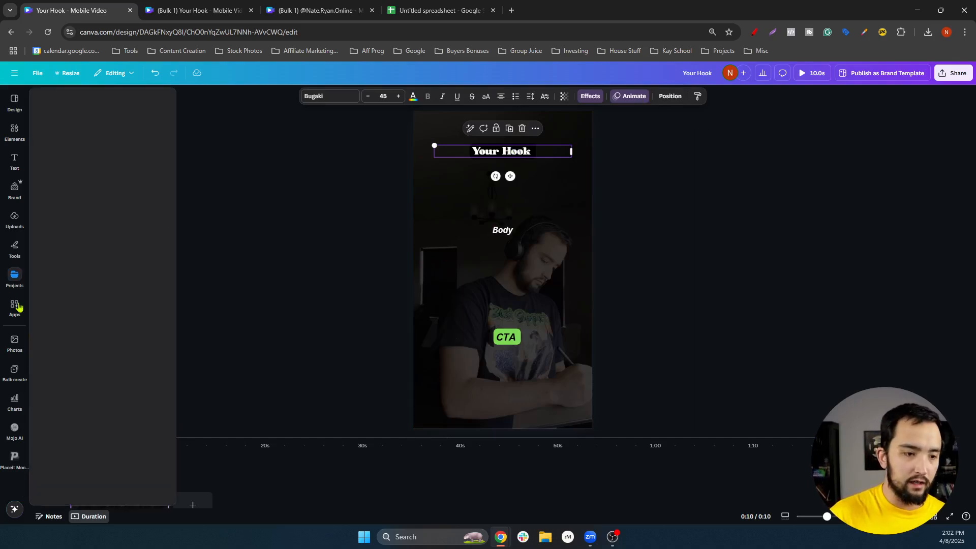
# Load 'Untitled spreadsheet - Sheet2.csv' into Bulk create and generate the 19 designs
pyautogui.click(13, 377)
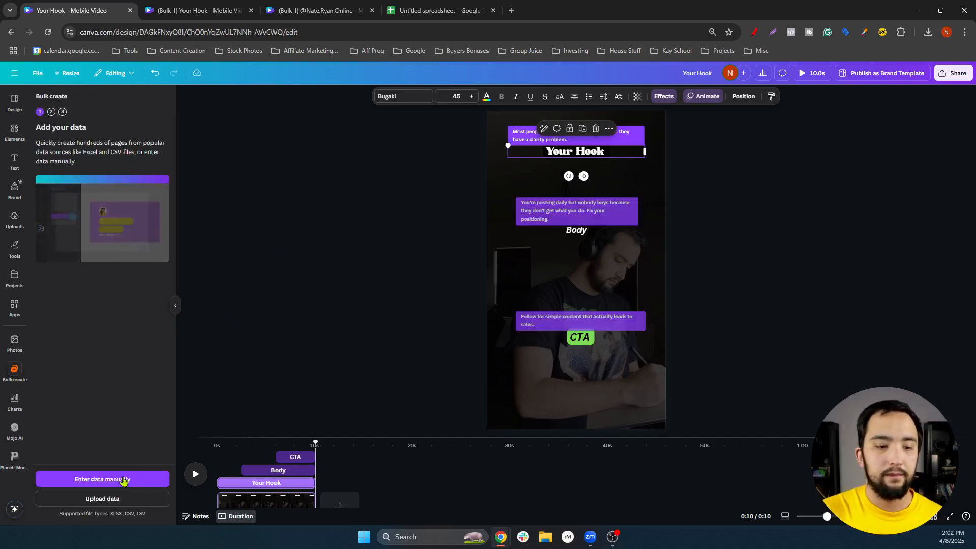
pyautogui.click(102, 499)
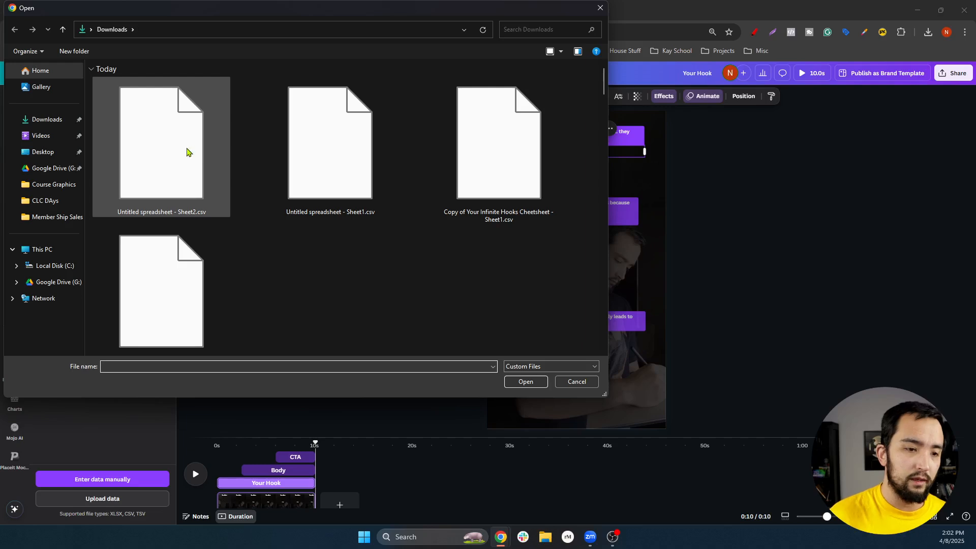
pyautogui.click(172, 150)
pyautogui.doubleClick(172, 151)
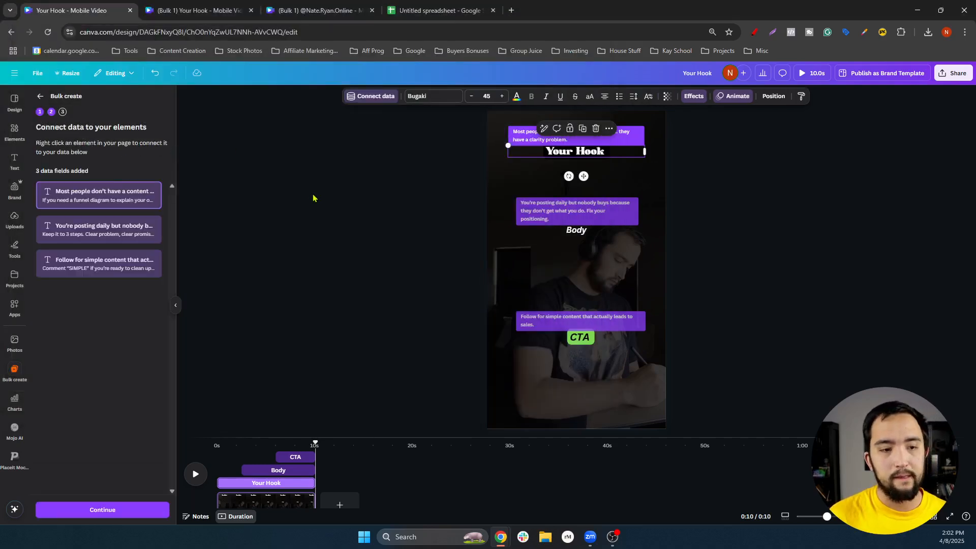
pyautogui.click(437, 192)
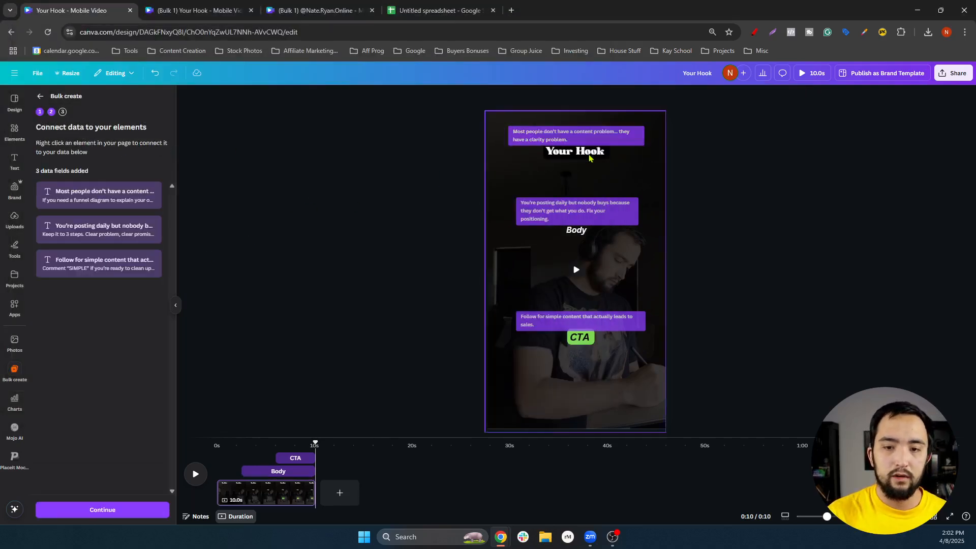
pyautogui.click(611, 149)
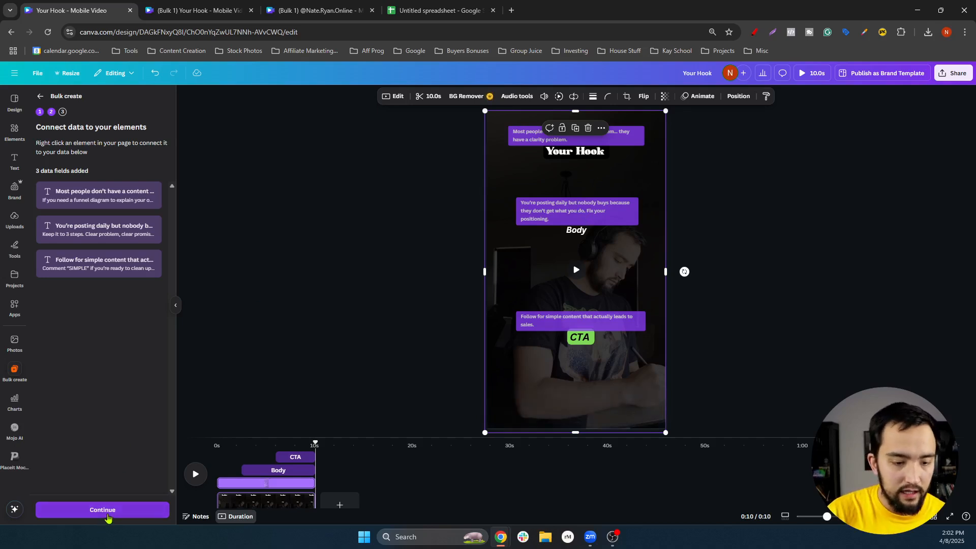
pyautogui.click(107, 514)
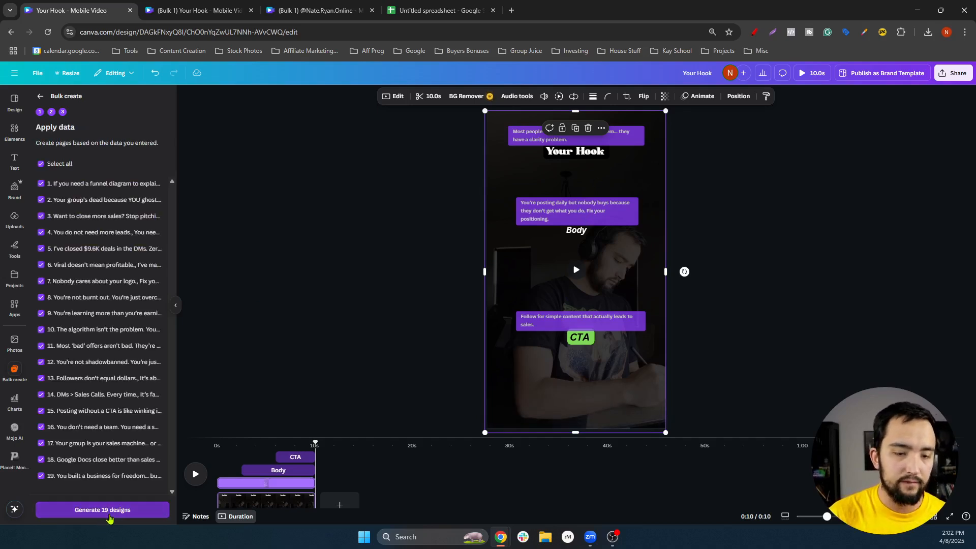
pyautogui.click(109, 515)
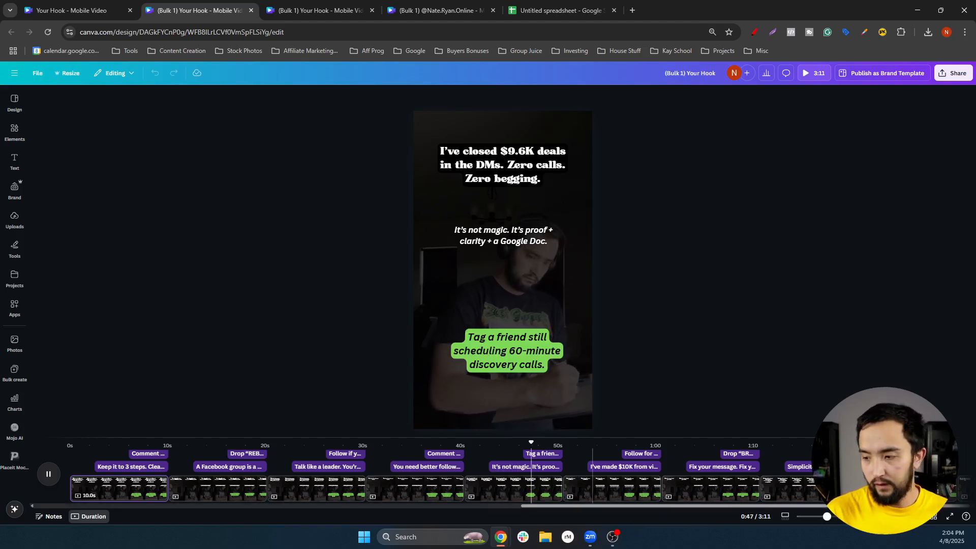
# Scroll through the timeline of the new 3:11 bulk-generated video
pyautogui.hscroll(10, 575, 472)
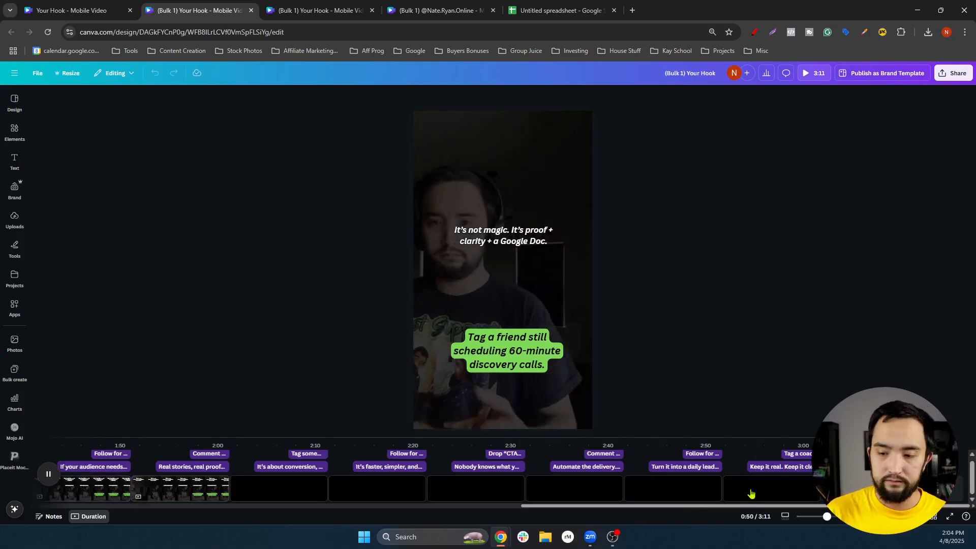